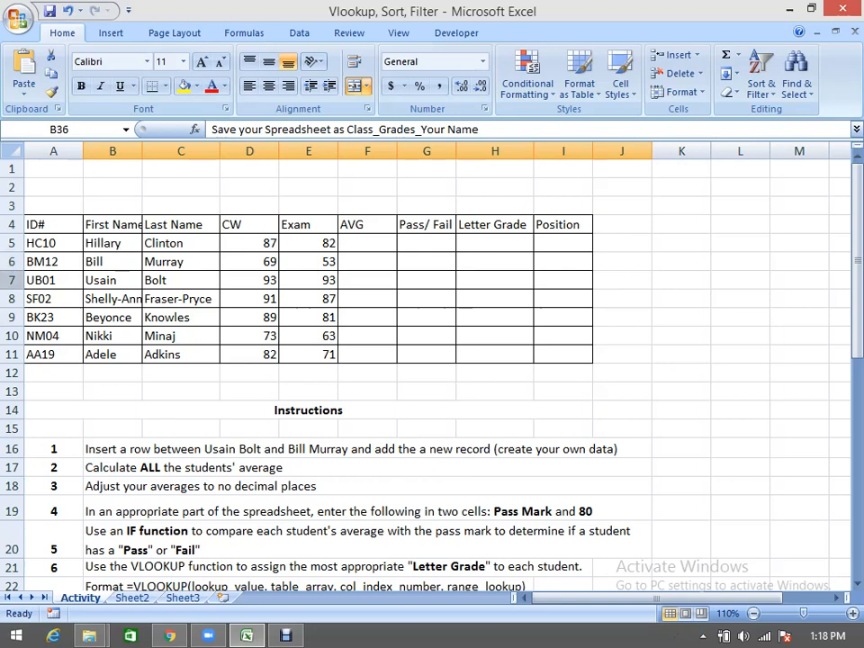
# Step: Insert a row between Bill Murray and Usain Bolt and enter a new student ID in its ID# cell
pyautogui.rightClick(13, 280)
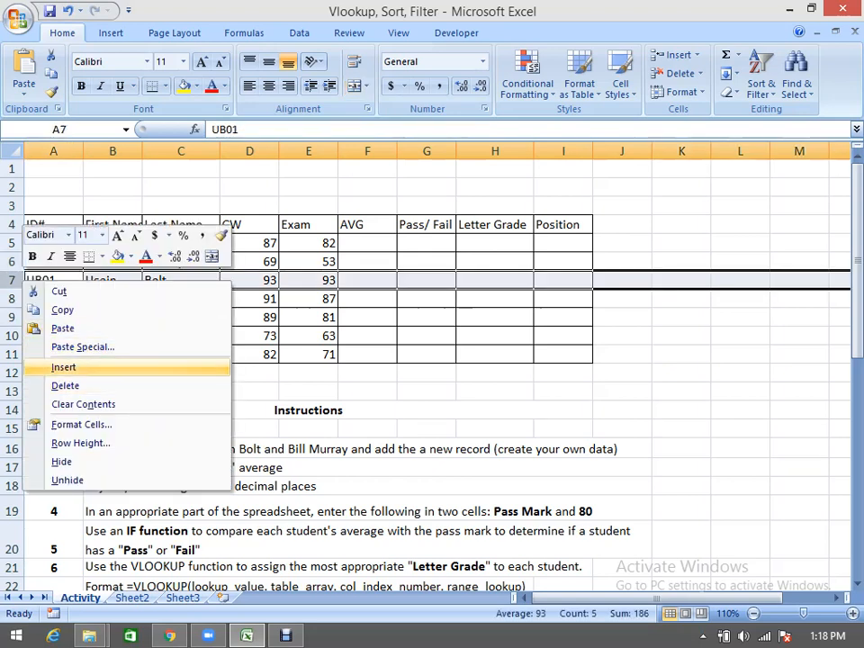
pyautogui.click(63, 367)
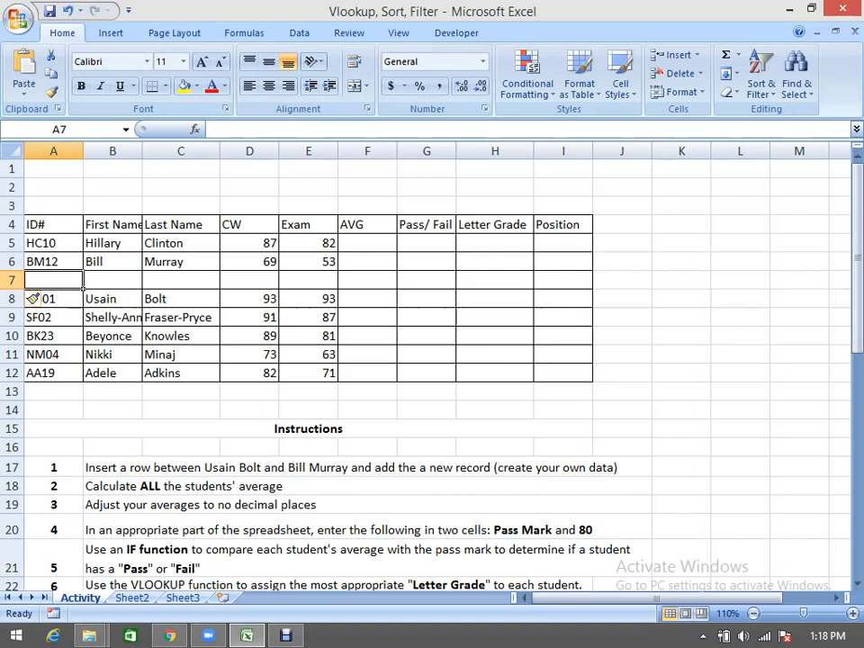
pyautogui.write('SP')
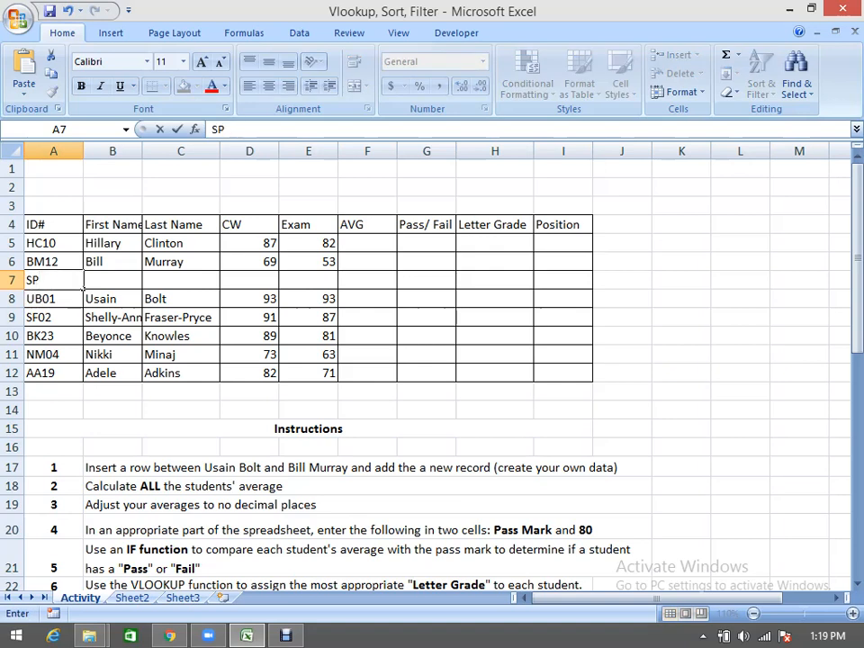
pyautogui.write('01')
pyautogui.press('Tab')
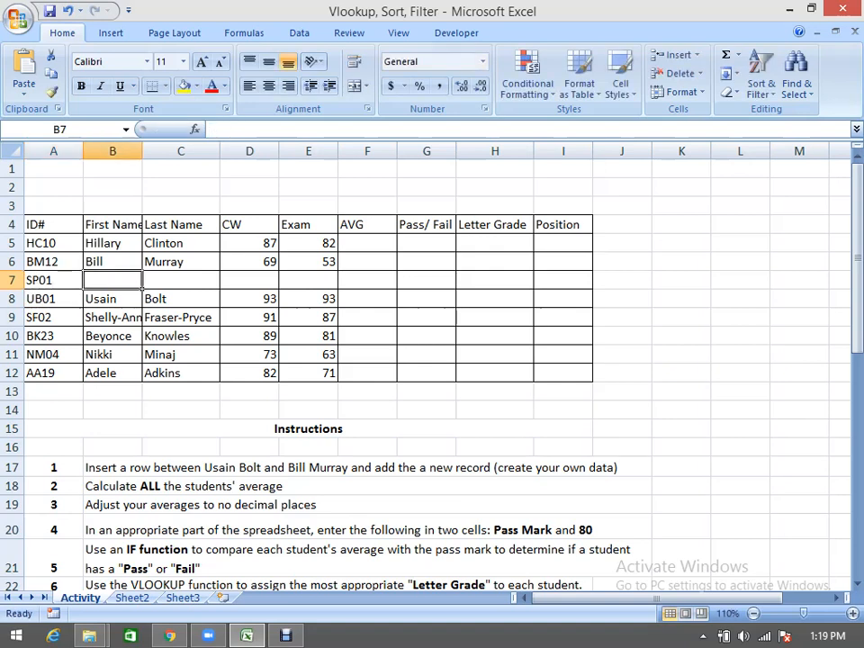
# Step: Complete the new record in row 7 with the student's first and last name, a CW mark of 78 and an Exam mark of 95
pyautogui.write('Simone')
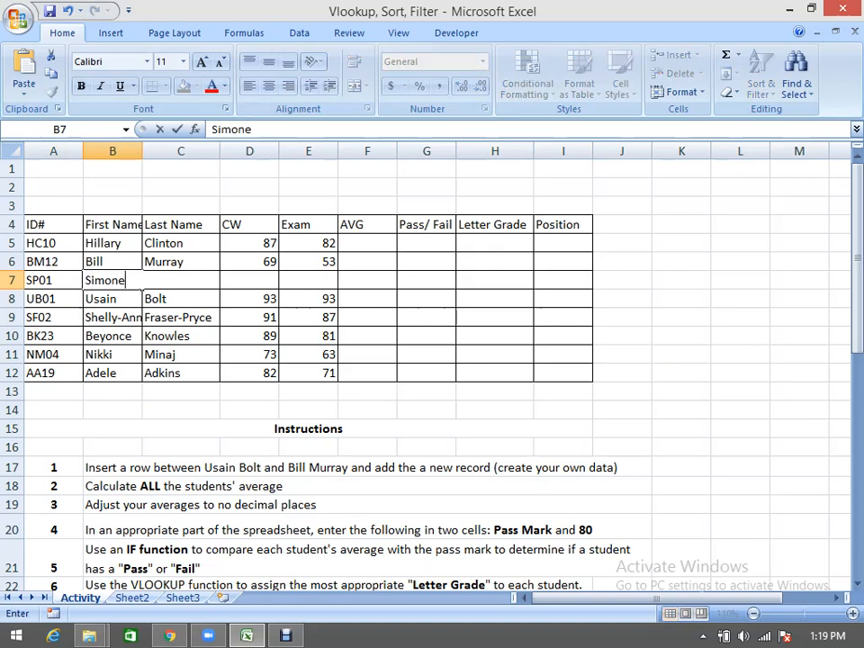
pyautogui.press('Tab')
pyautogui.write('Perry')
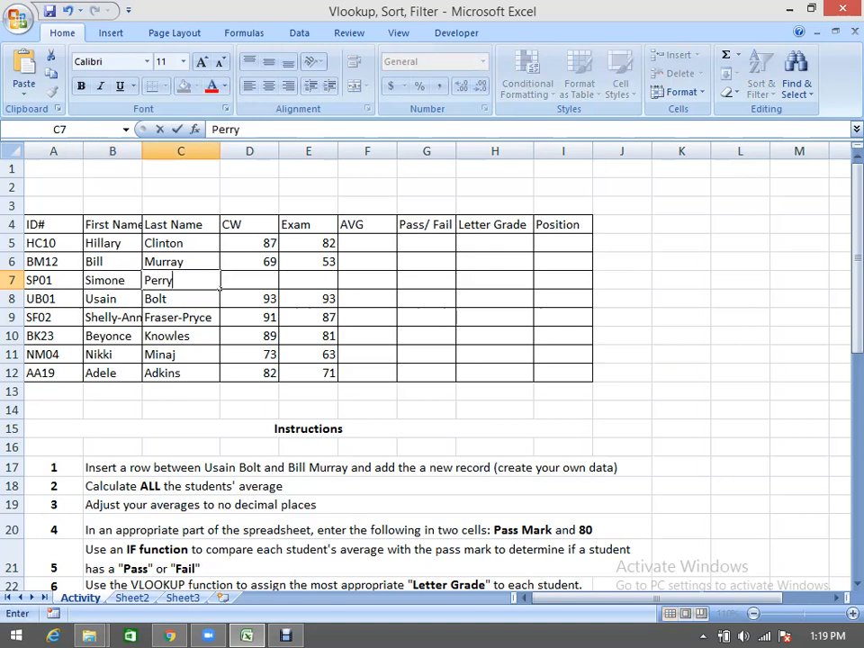
pyautogui.press('Tab')
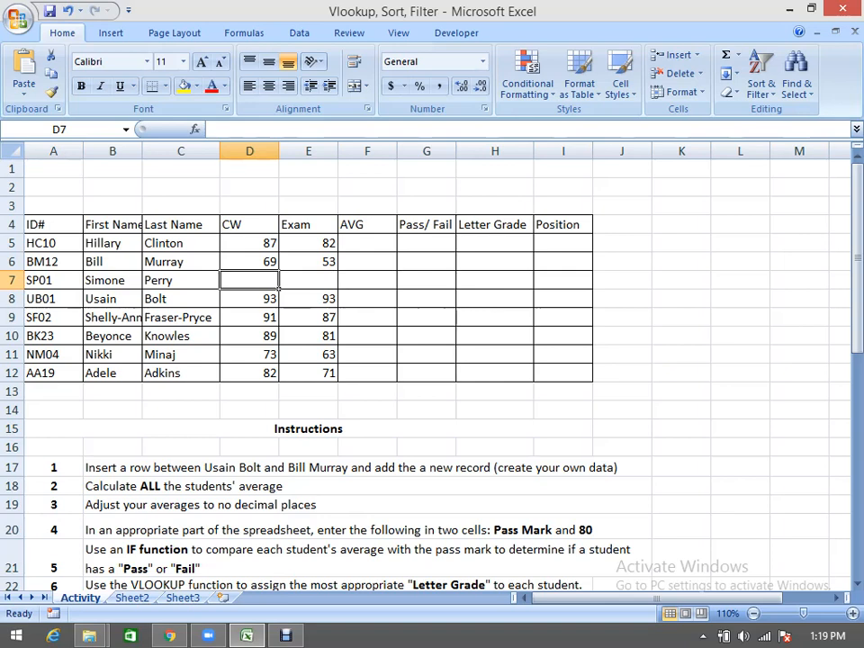
pyautogui.write('78')
pyautogui.press('Tab')
pyautogui.write('95')
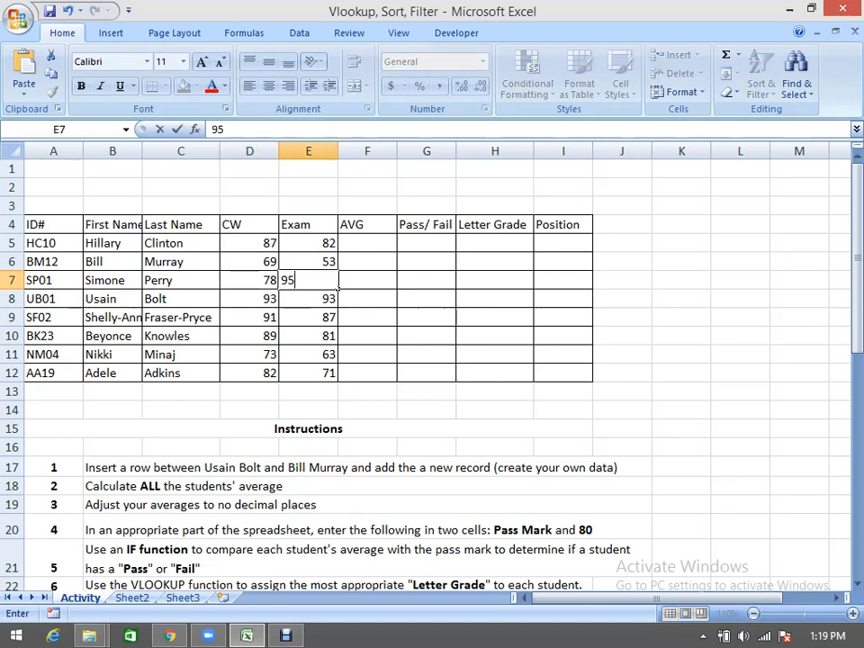
pyautogui.click(426, 448)
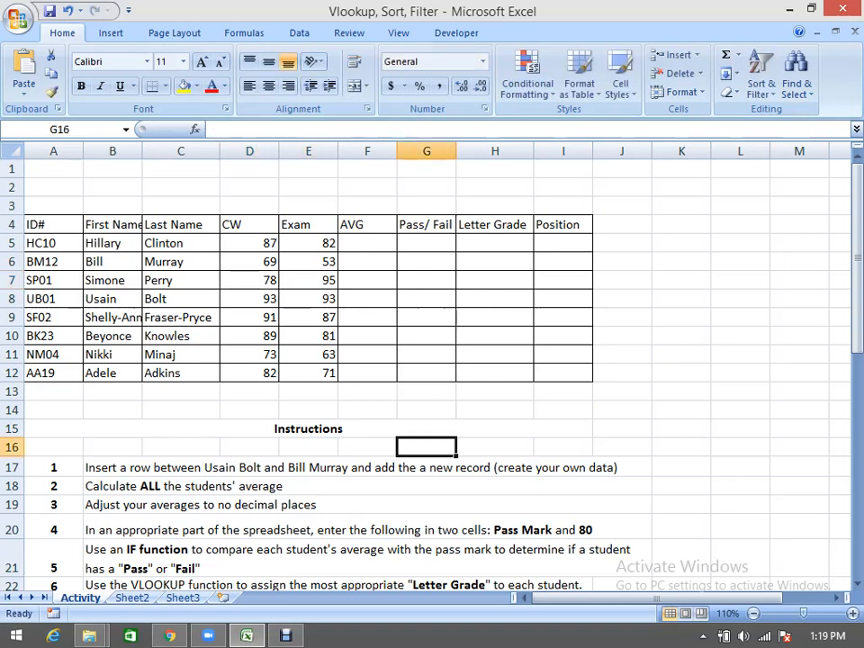
# Step: Calculate the first student's average in F5 with the formula =AVERAGE(D5:E5)
pyautogui.scroll(-1, 426, 360)
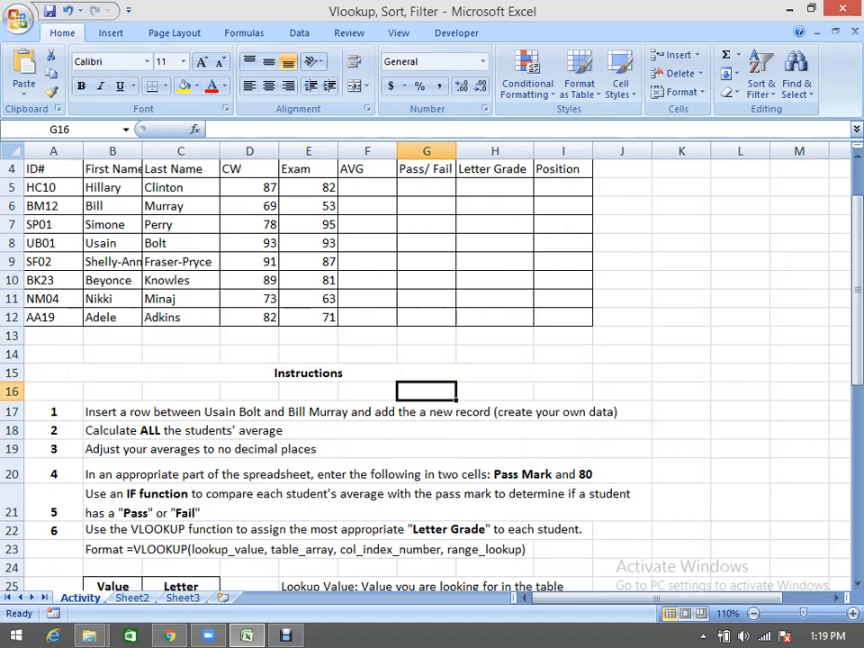
pyautogui.click(367, 431)
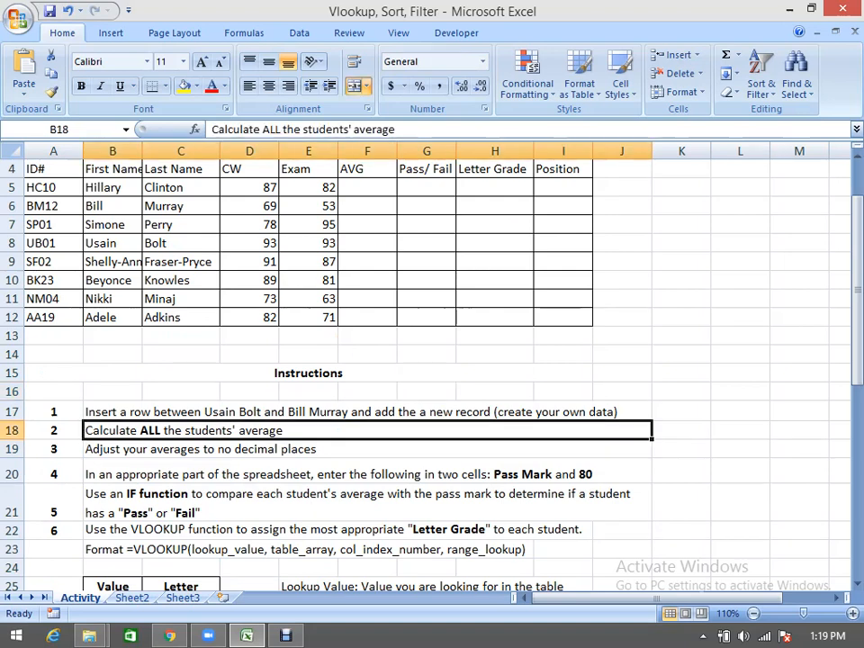
pyautogui.scroll(1, 426, 360)
pyautogui.click(367, 243)
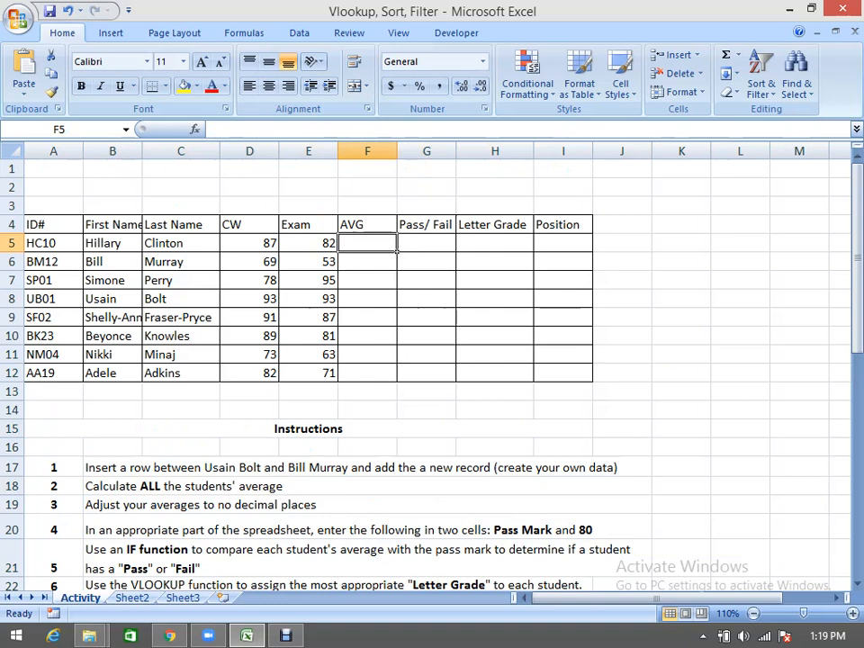
pyautogui.write('=')
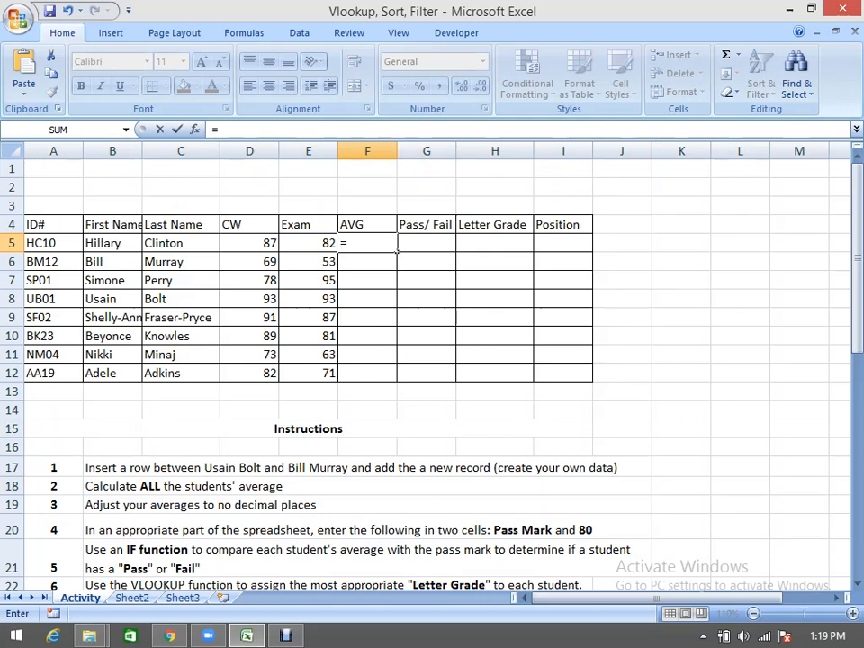
pyautogui.write('aver')
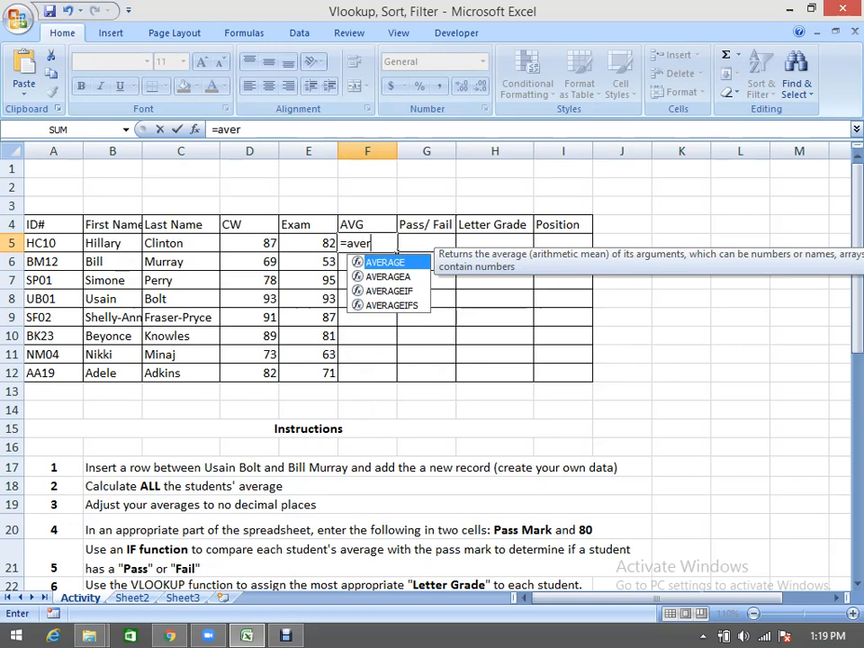
pyautogui.press('Tab')
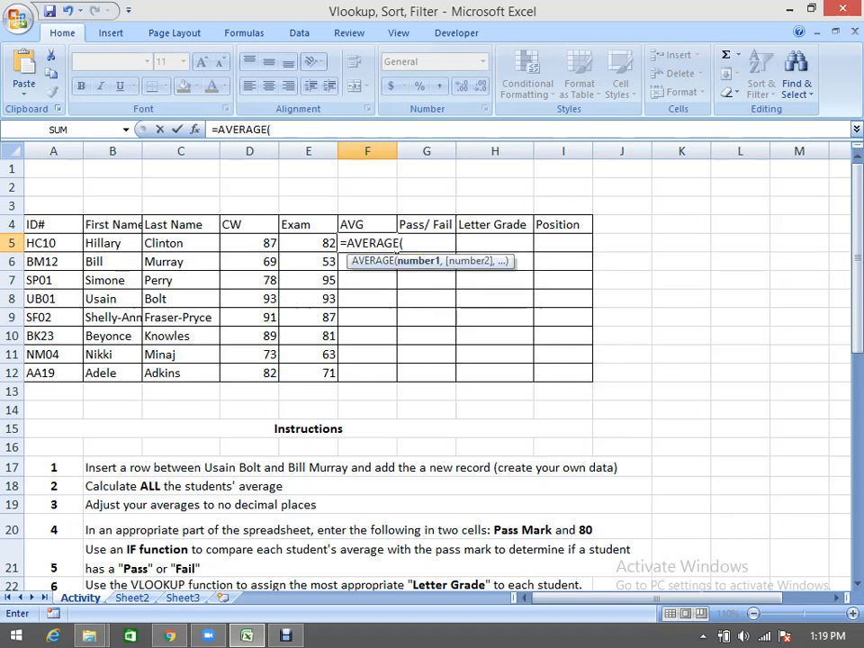
pyautogui.press('Left')
pyautogui.press('Left')
pyautogui.hotkey('shift', 'Right')
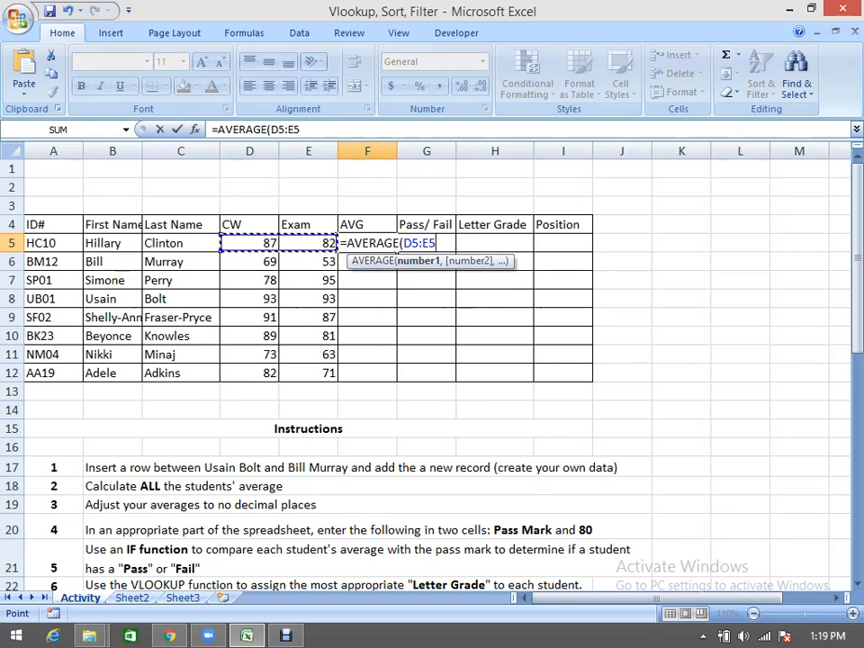
pyautogui.write(')')
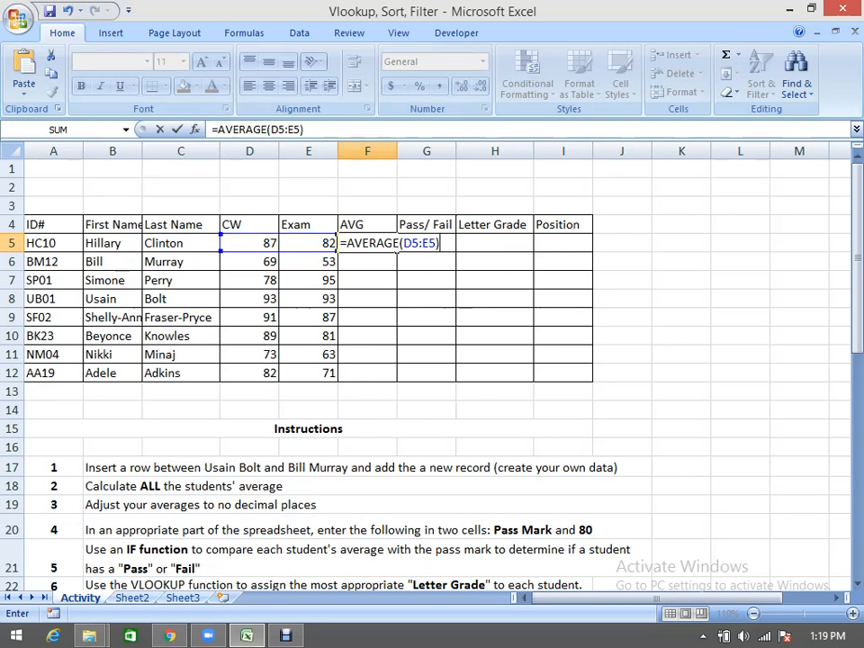
pyautogui.press('Return')
# Step: Copy the average formula from F5 down through F12 and format the averages with no decimal places
pyautogui.click(367, 243)
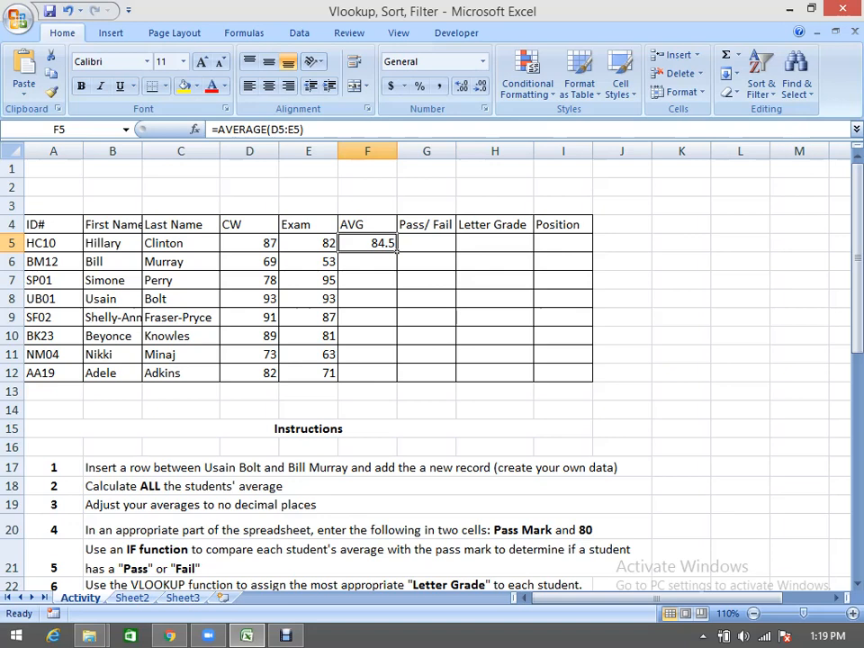
pyautogui.moveTo(397, 252); pyautogui.dragTo(396, 376)
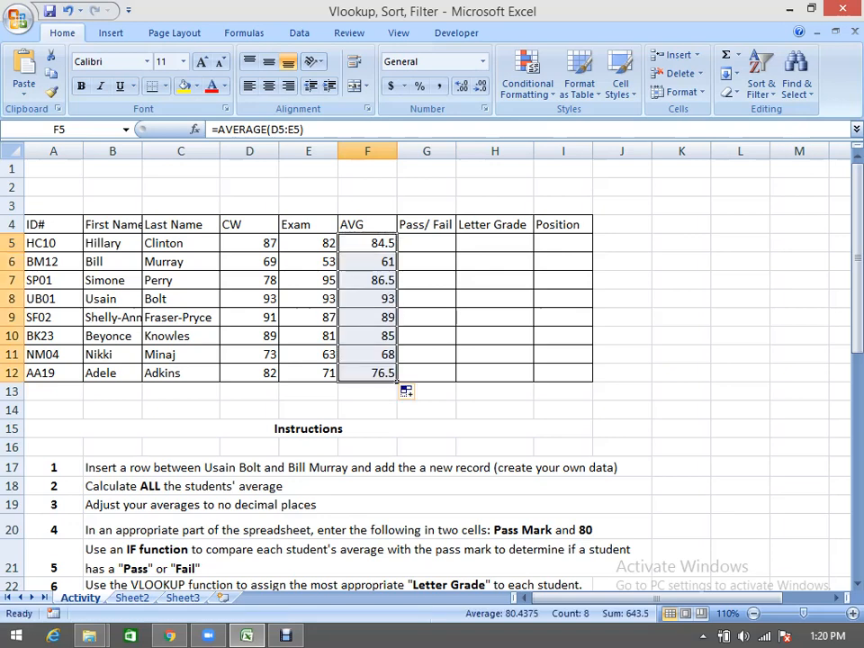
pyautogui.scroll(-1, 423, 360)
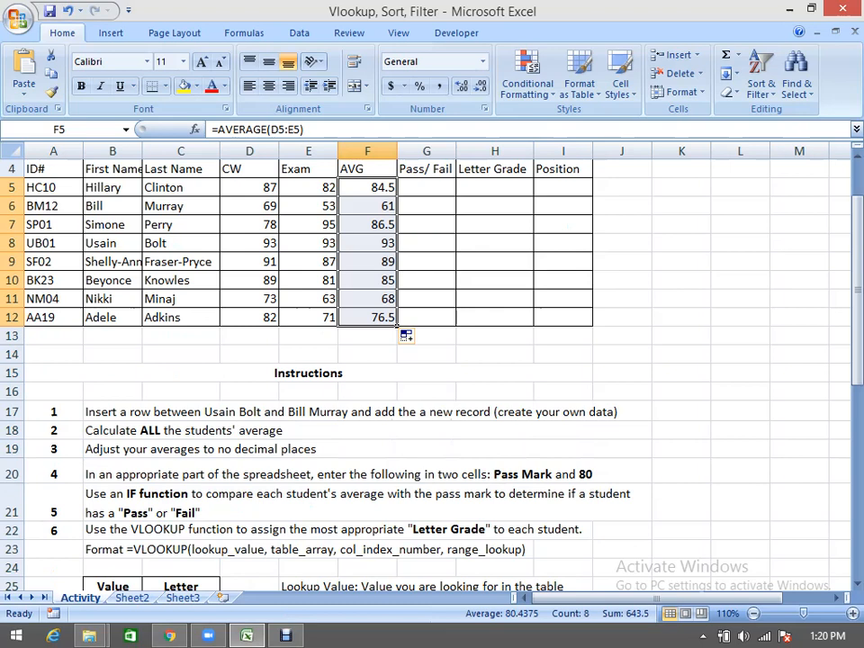
pyautogui.scroll(1, 423, 360)
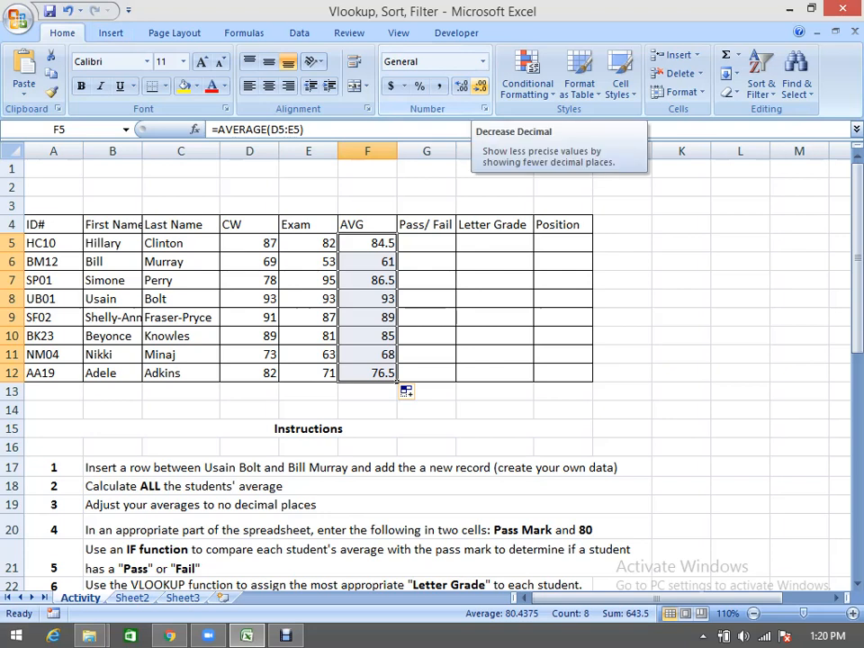
pyautogui.click(480, 85)
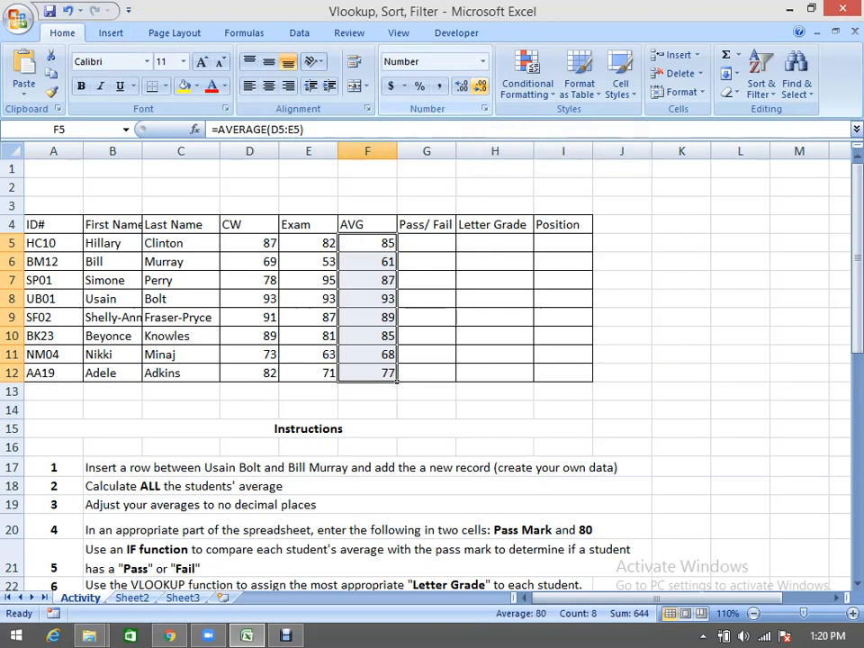
# Step: Enter the label "Pass Mark" in A3 and the value 80 in B3
pyautogui.scroll(-2, 432, 361)
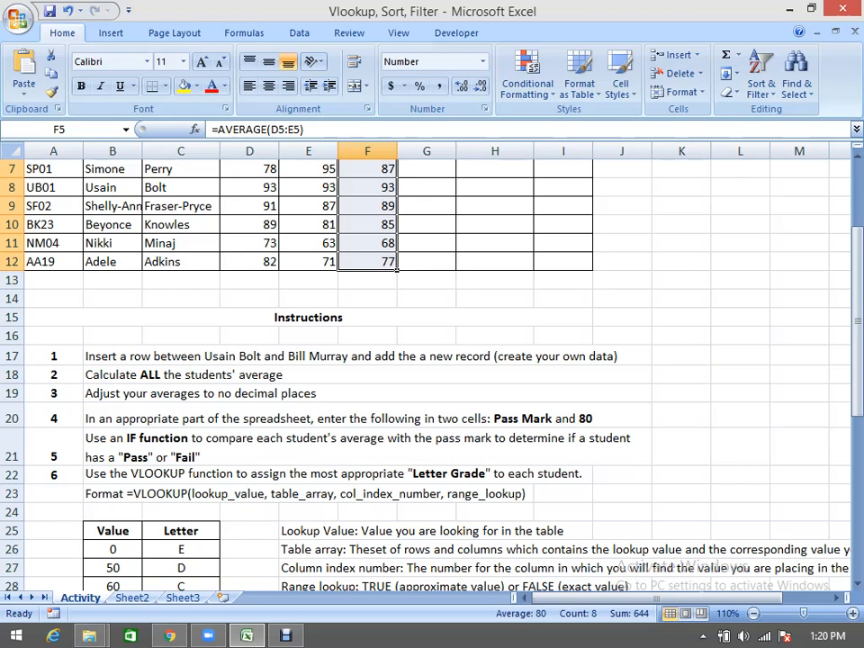
pyautogui.scroll(2, 428, 360)
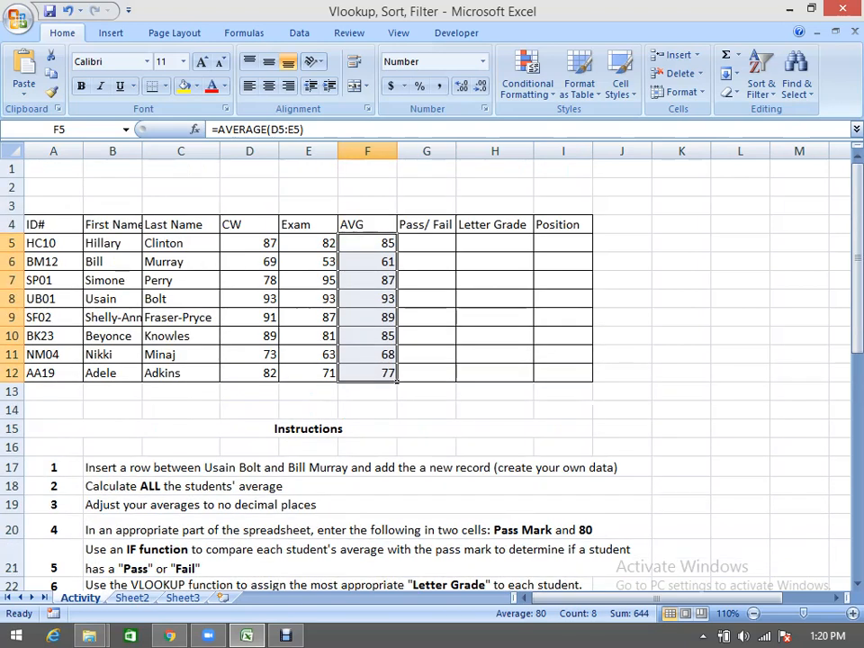
pyautogui.click(54, 205)
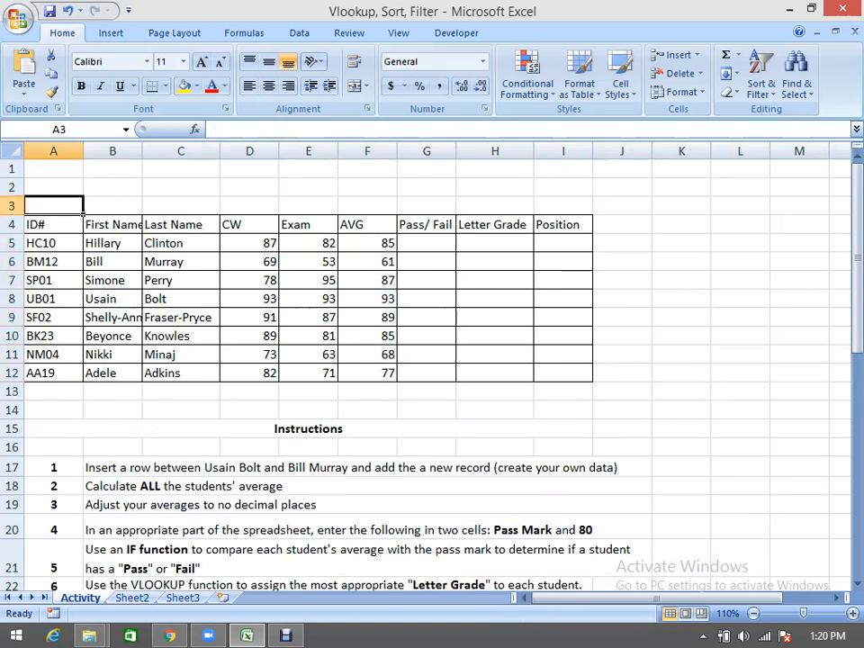
pyautogui.write('Pass')
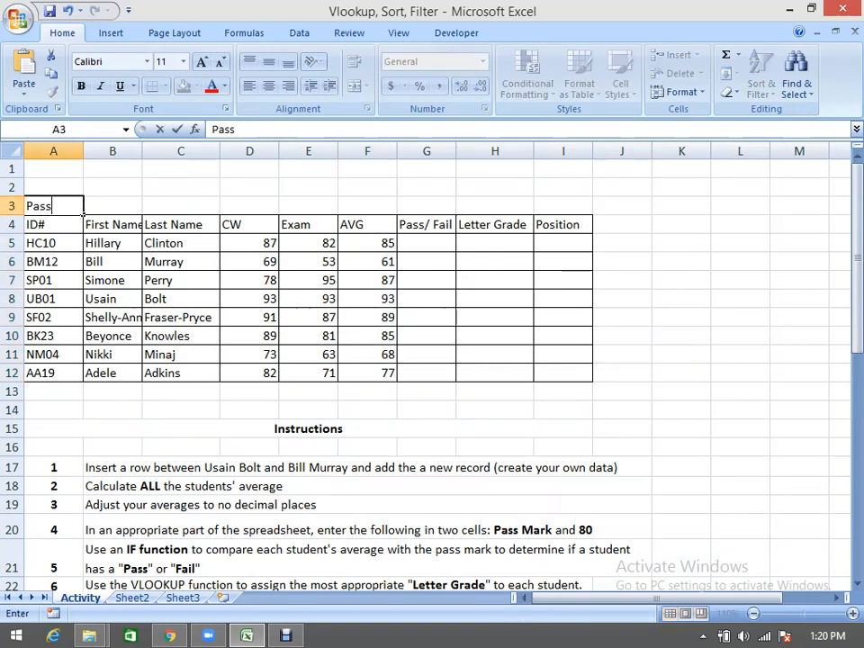
pyautogui.write(' Mark')
pyautogui.press('Tab')
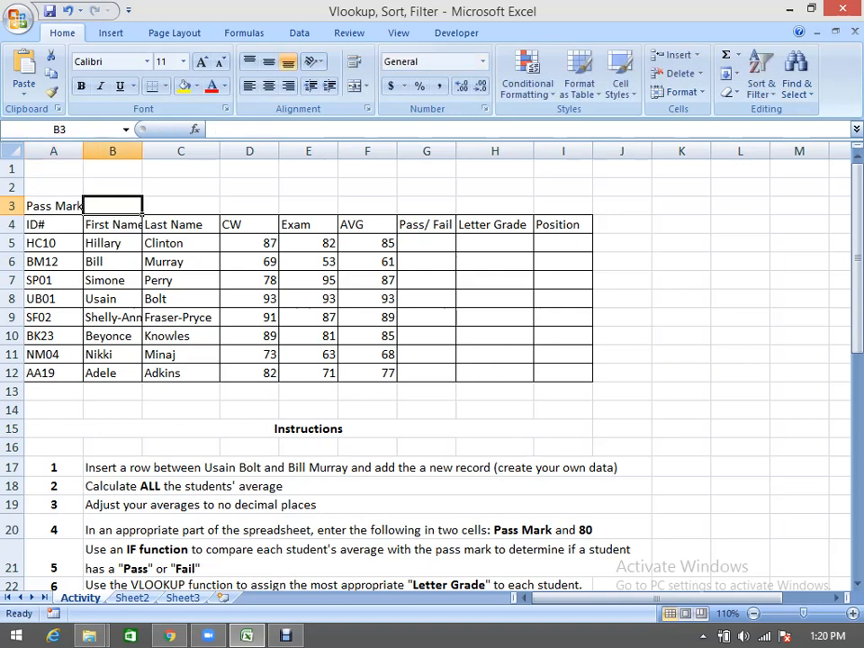
pyautogui.write('80')
pyautogui.press('Return')
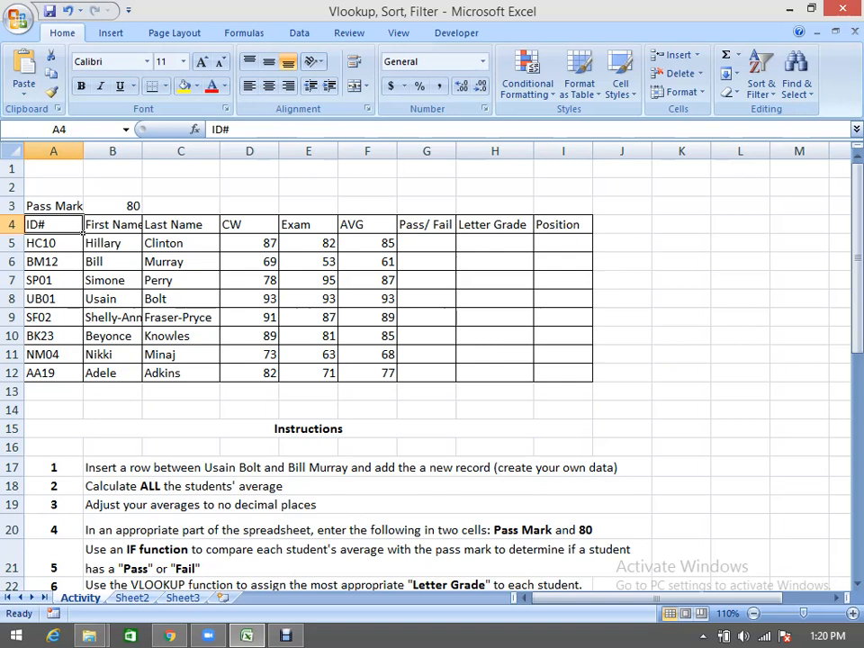
pyautogui.click(80, 211)
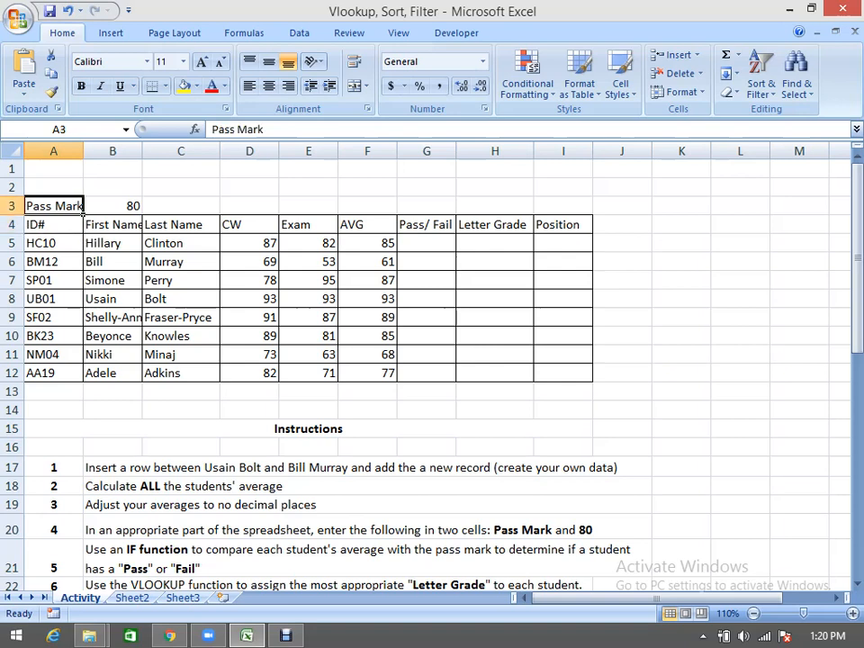
pyautogui.press('Right')
# Step: In G5, begin an IF formula testing whether the average in F5 is greater than or equal to the absolute pass mark reference $B$3
pyautogui.scroll(-2, 432, 360)
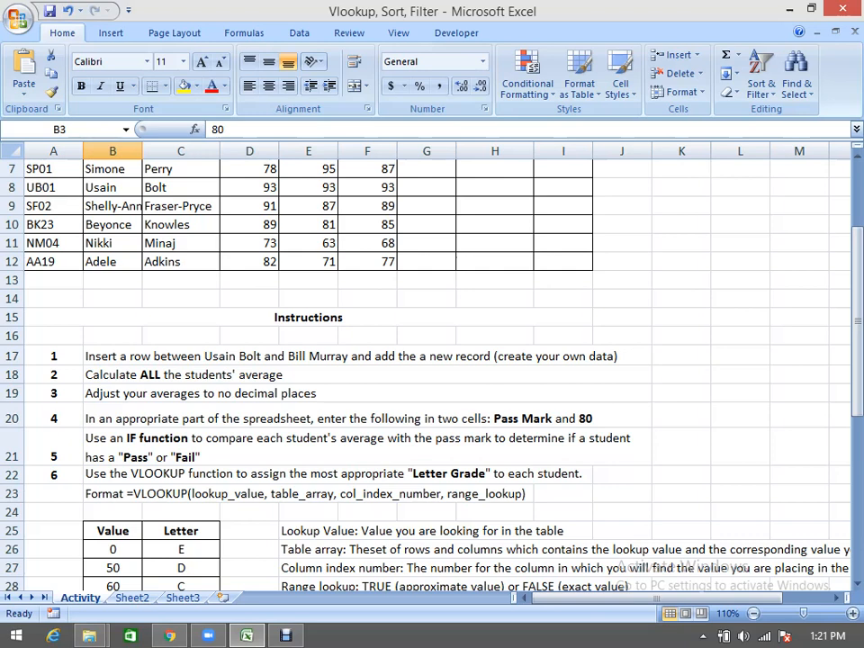
pyautogui.scroll(2, 142, 214)
pyautogui.click(427, 243)
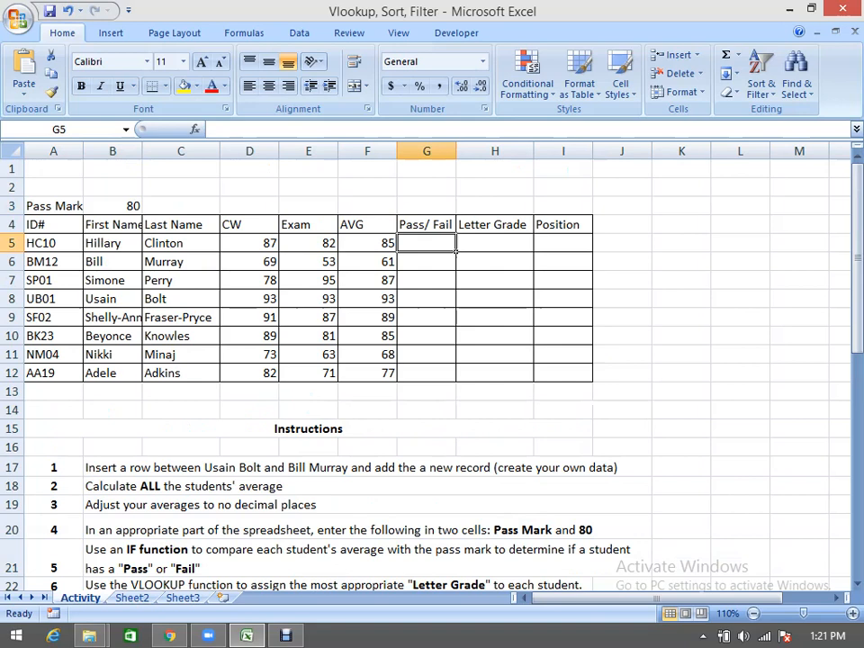
pyautogui.write('=if')
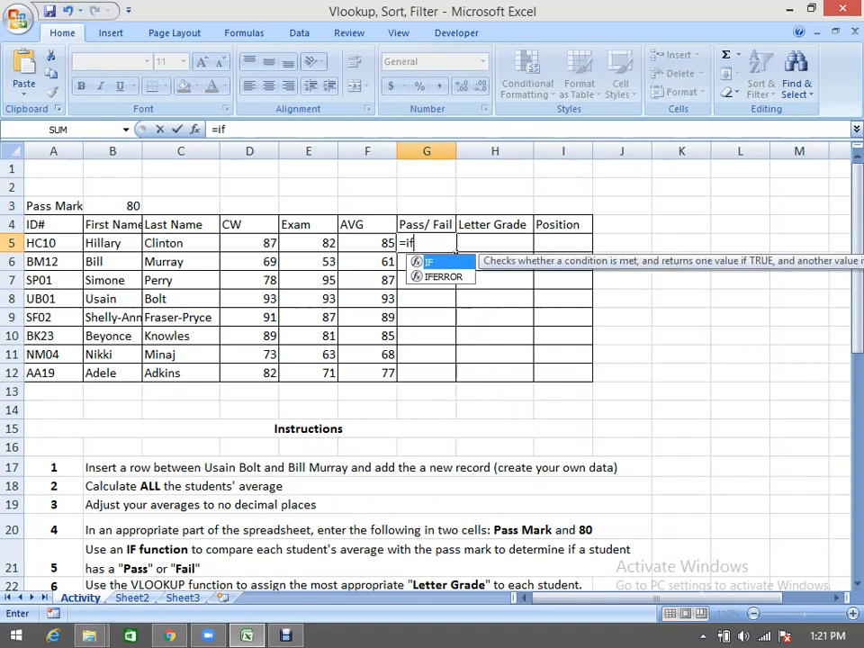
pyautogui.press('Tab')
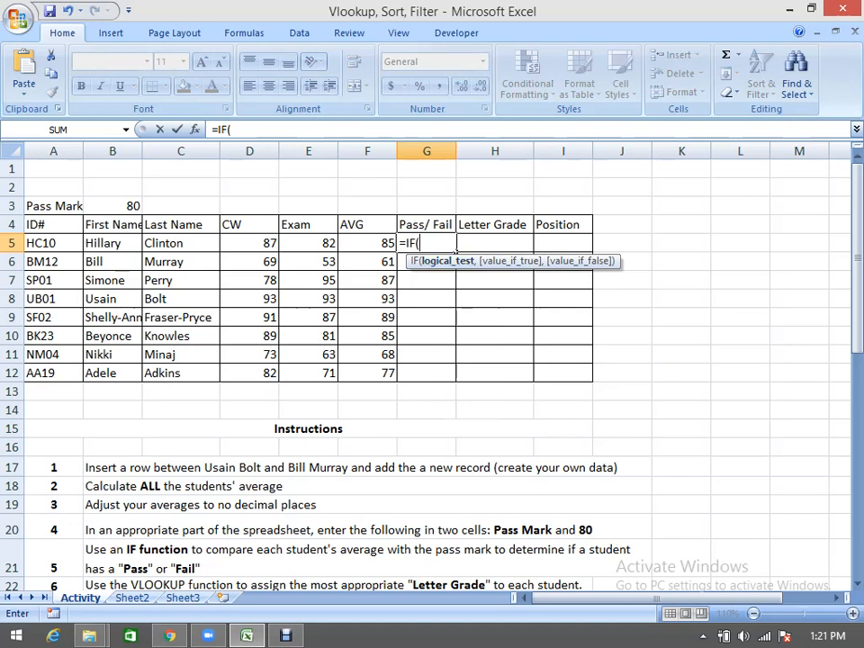
pyautogui.scroll(-2, 315, 182)
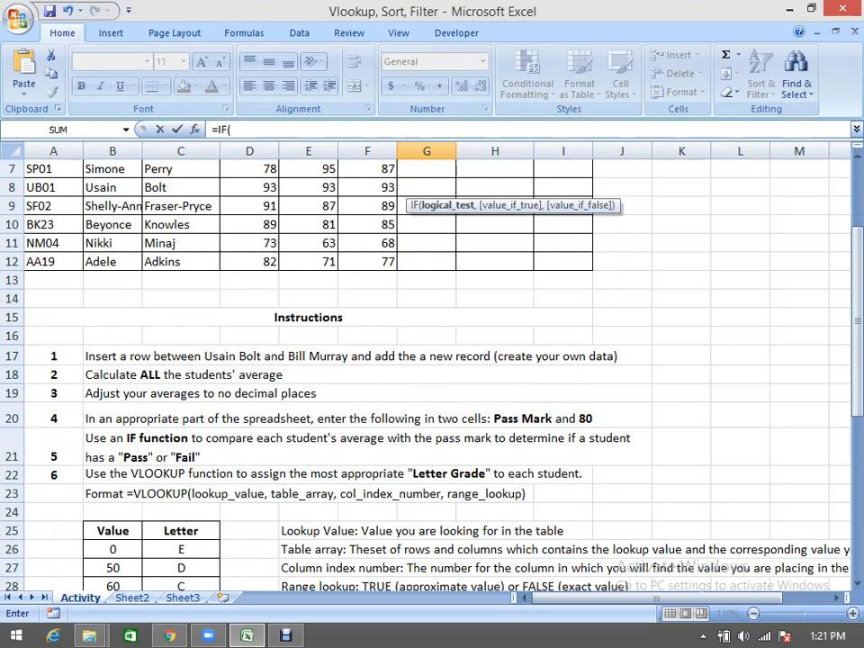
pyautogui.scroll(2, 315, 182)
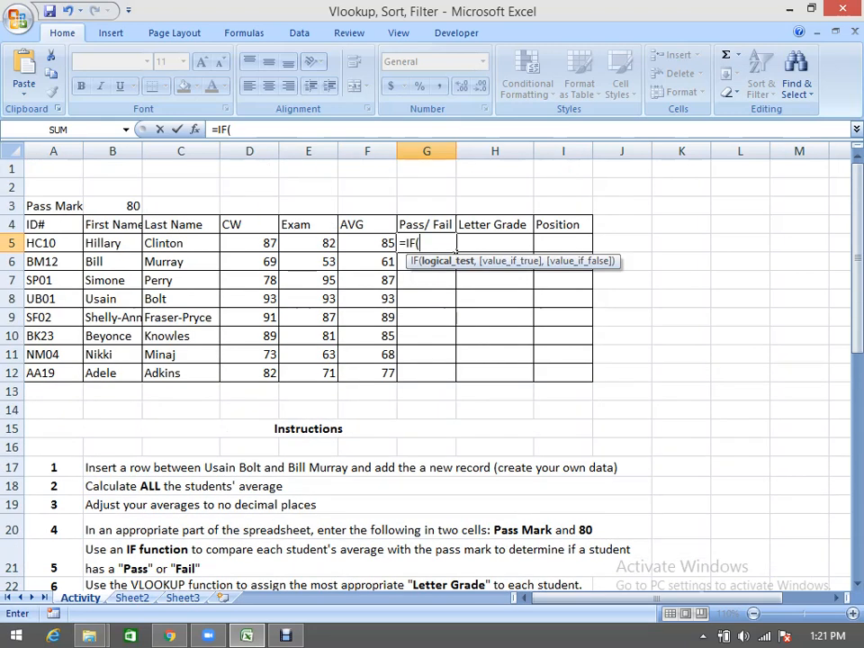
pyautogui.scroll(-1, 427, 360)
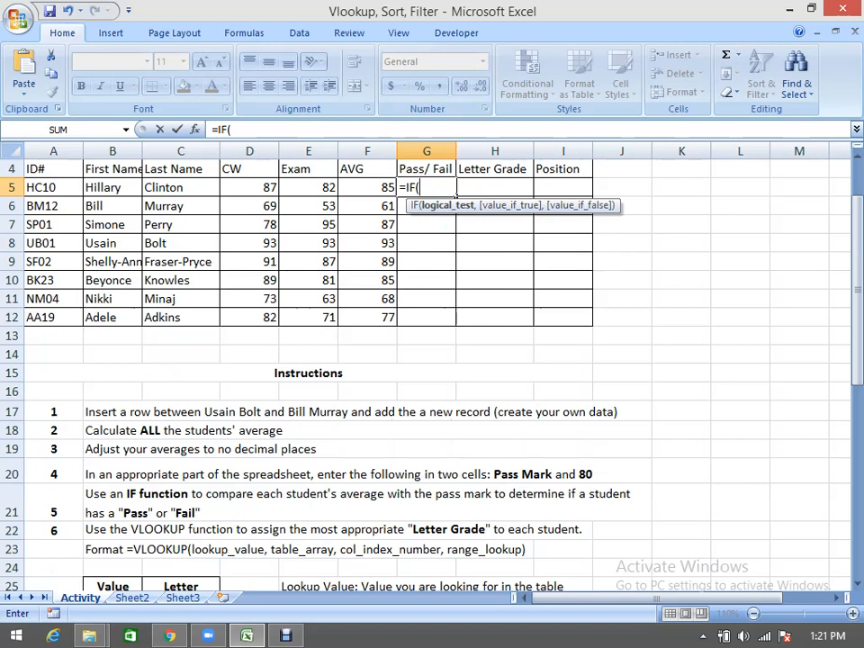
pyautogui.scroll(1, 456, 194)
pyautogui.scroll(-1, 456, 216)
pyautogui.scroll(1, 457, 193)
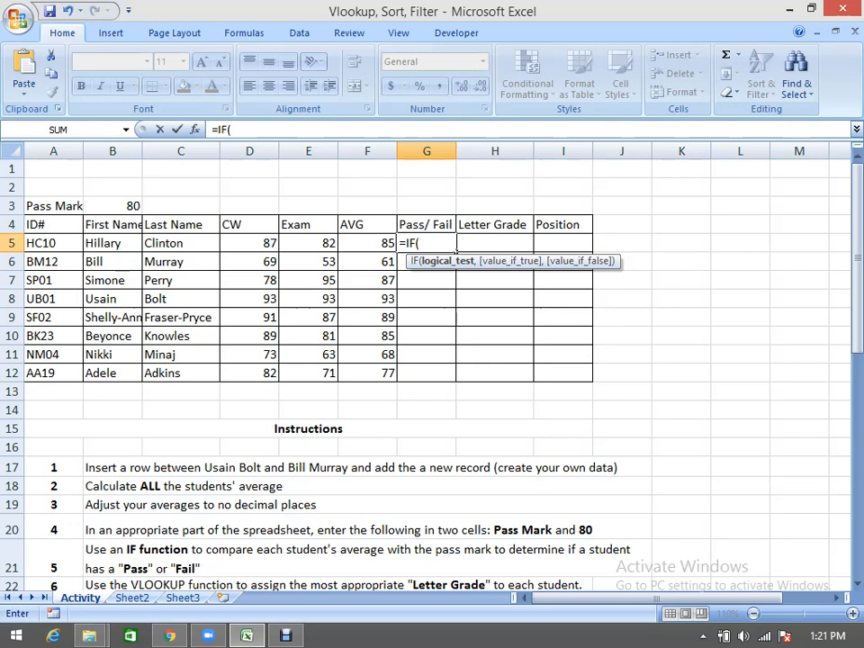
pyautogui.click(367, 243)
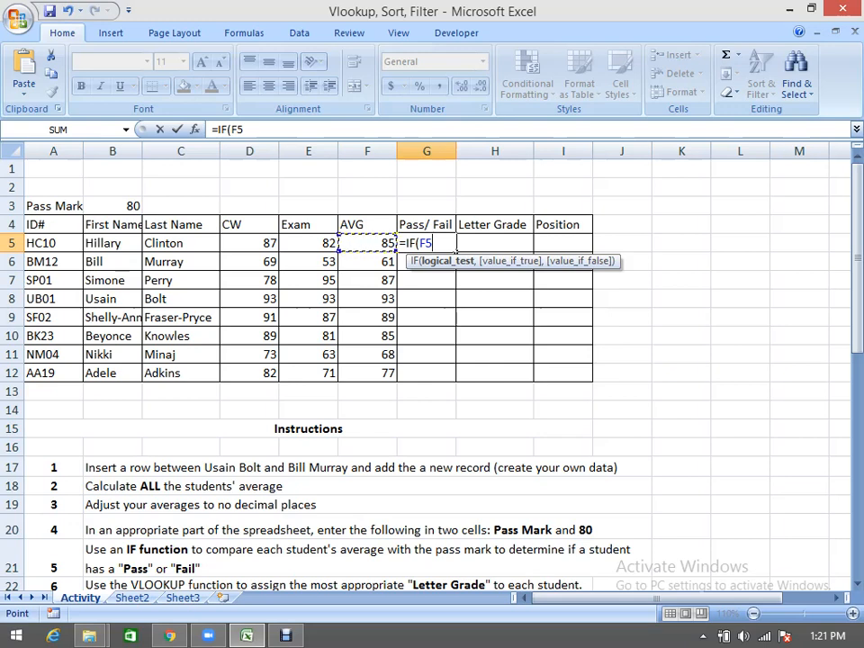
pyautogui.write('>=')
pyautogui.click(113, 205)
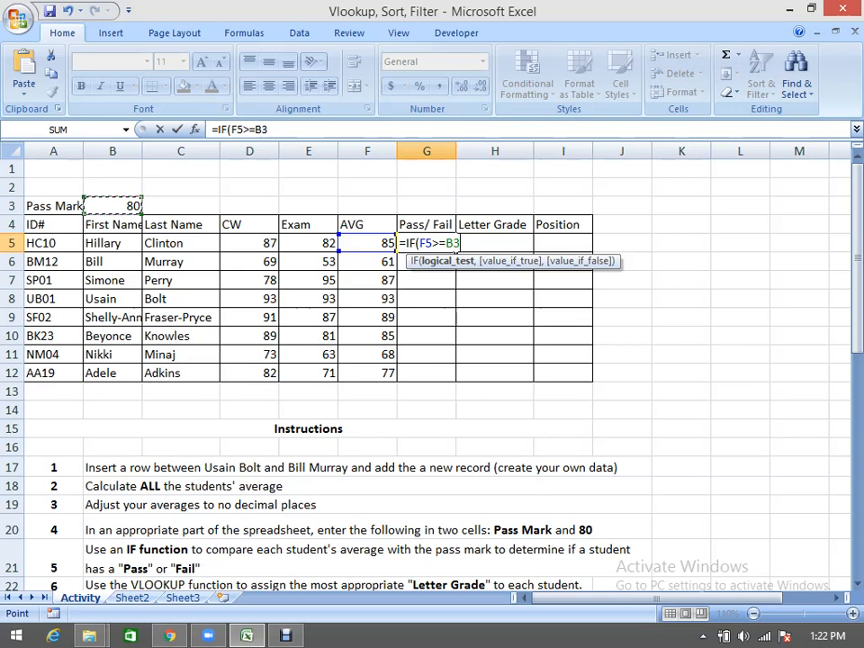
pyautogui.press('F4')
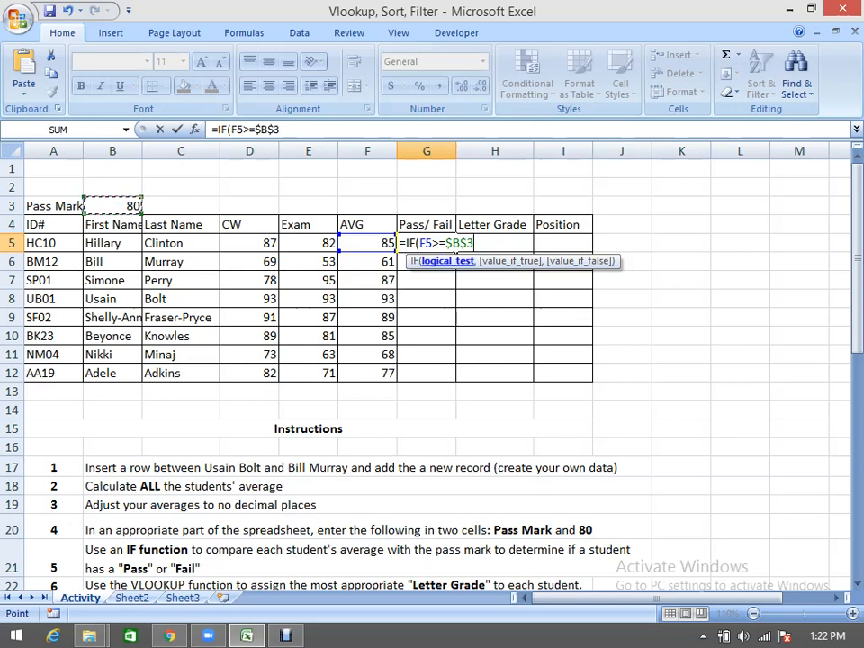
# Step: Complete the IF formula in G5 with "Pass" as the true result and "Fail" as the false result
pyautogui.write(',')
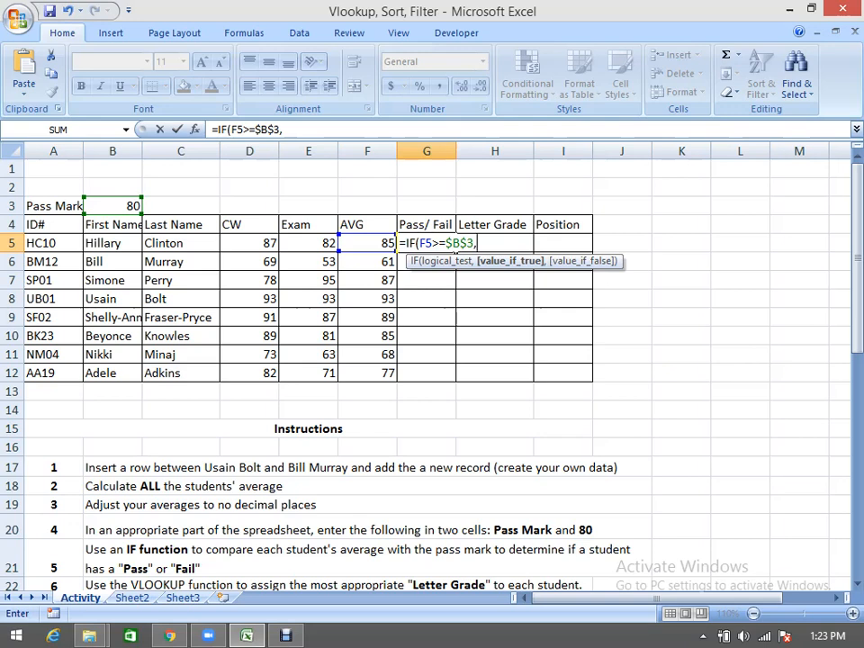
pyautogui.write('"Pass",')
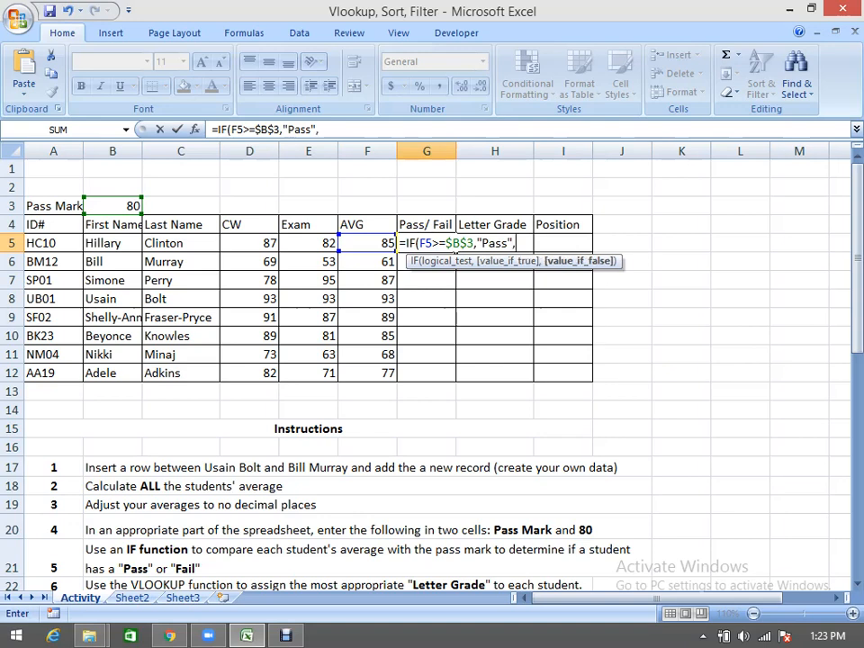
pyautogui.write('"Fail"')
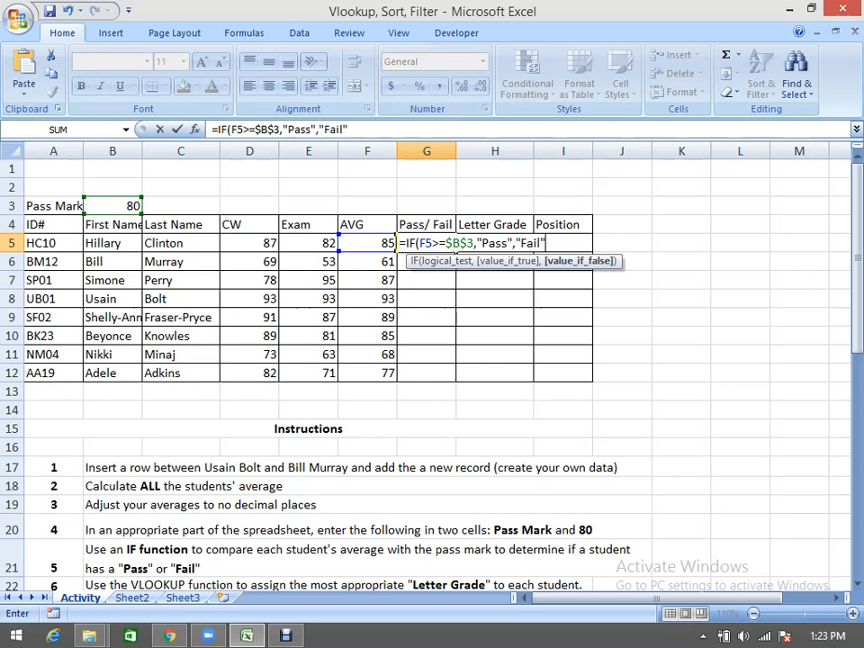
pyautogui.write(')')
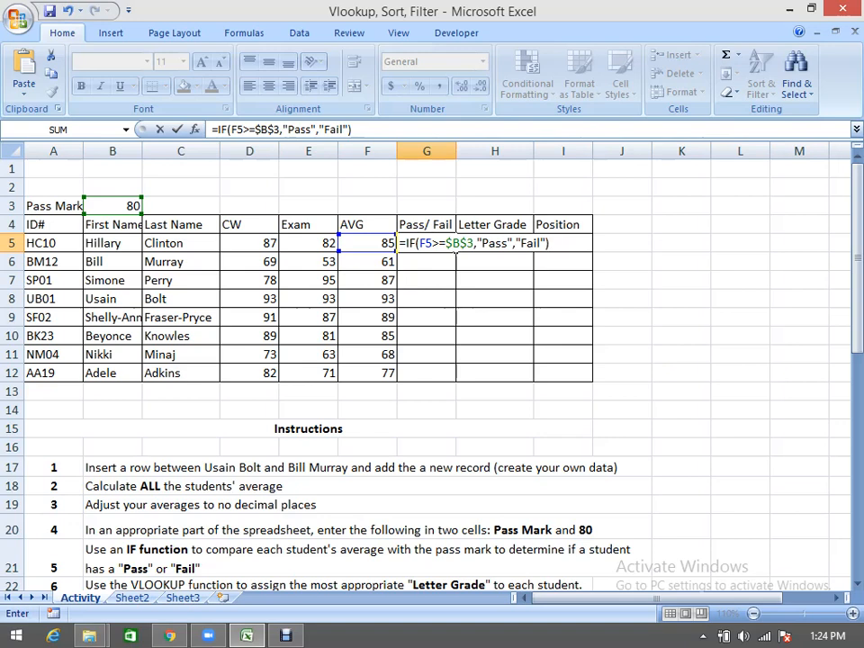
pyautogui.click(506, 243)
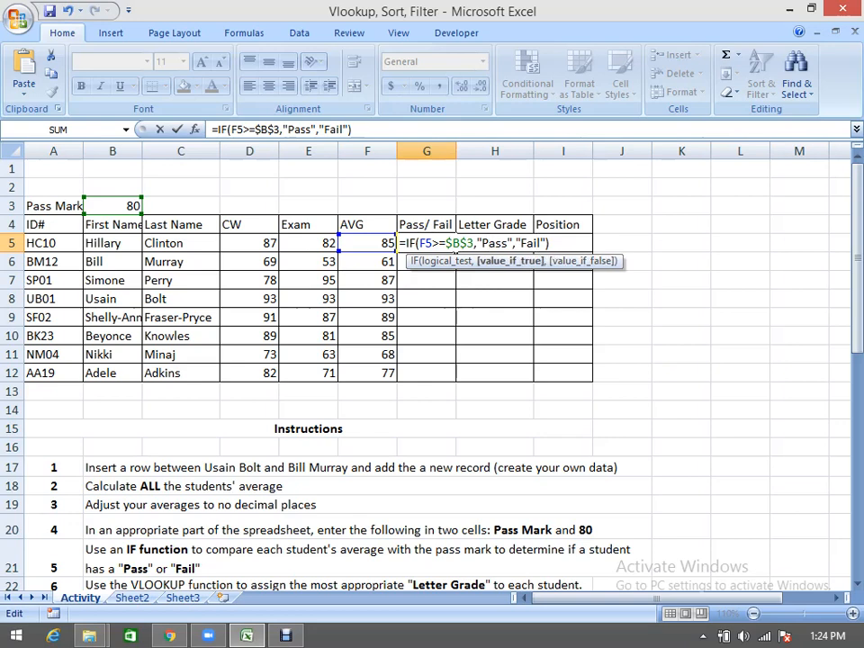
pyautogui.click(538, 243)
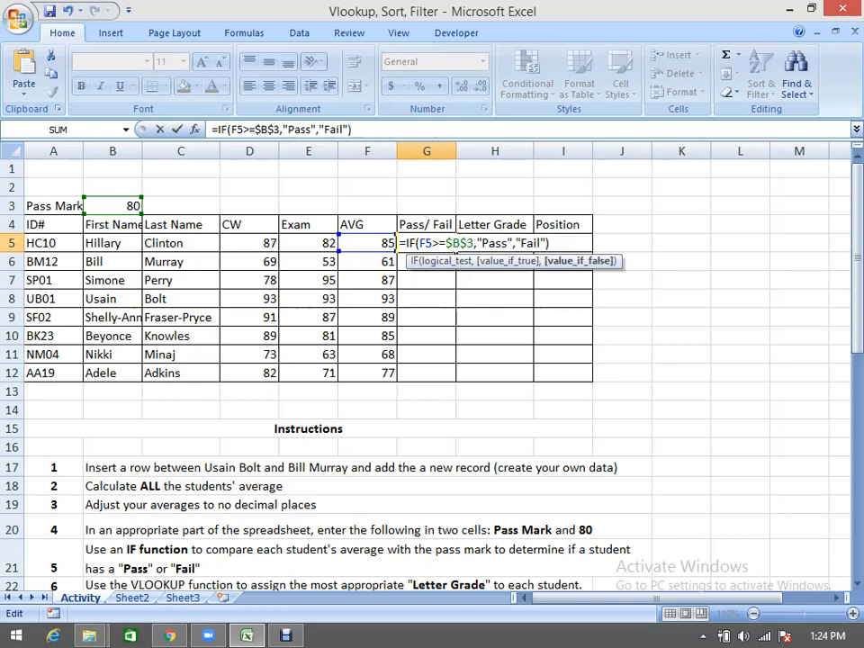
pyautogui.click(500, 243)
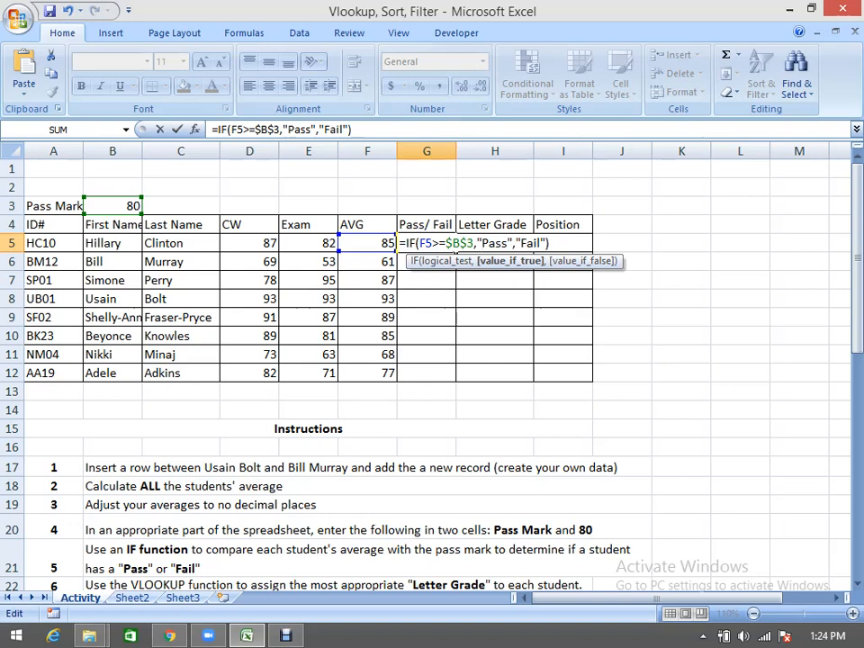
pyautogui.press('Return')
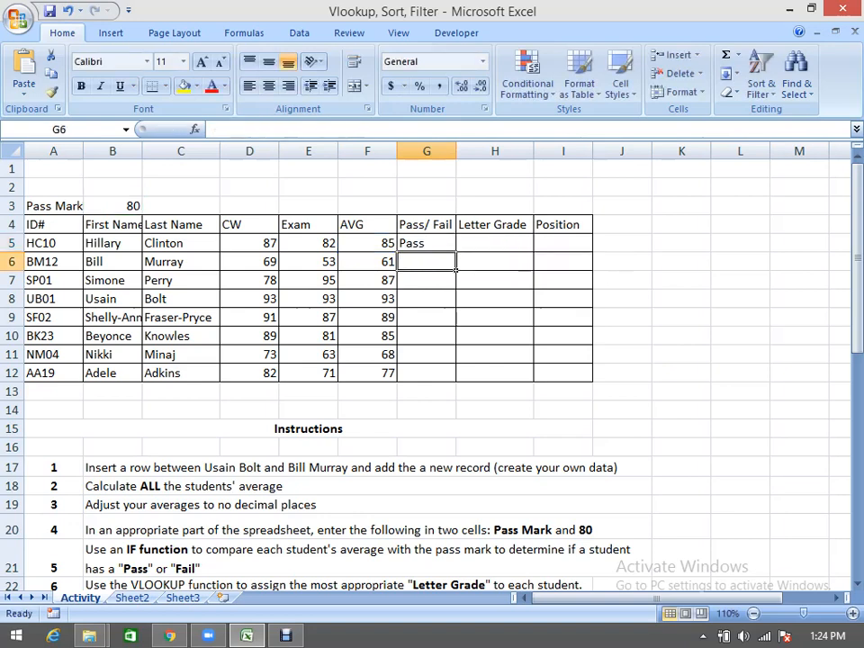
# Step: Copy the Pass/Fail formula from G5 down through G12
pyautogui.press('Up')
pyautogui.press('Up')
pyautogui.press('Down')
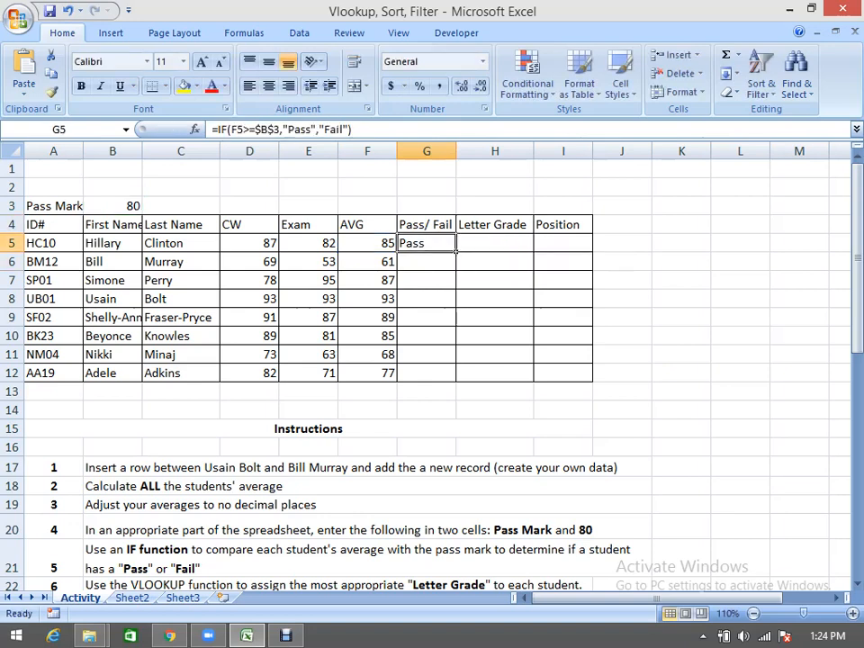
pyautogui.moveTo(456, 252); pyautogui.dragTo(457, 382)
# Step: In H5 under Letter Grade, begin a VLOOKUP formula with the average in F5 as the lookup value
pyautogui.click(495, 243)
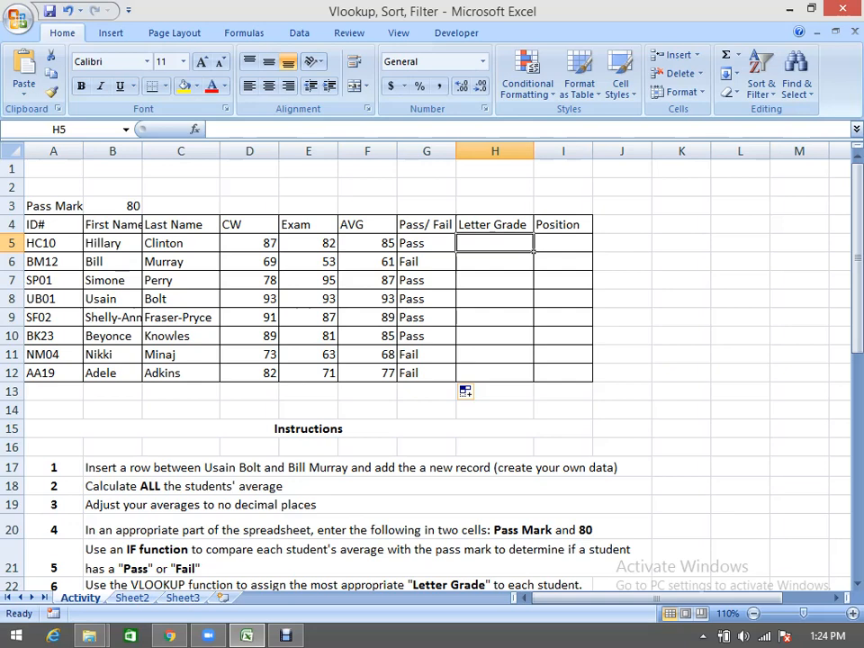
pyautogui.write('=')
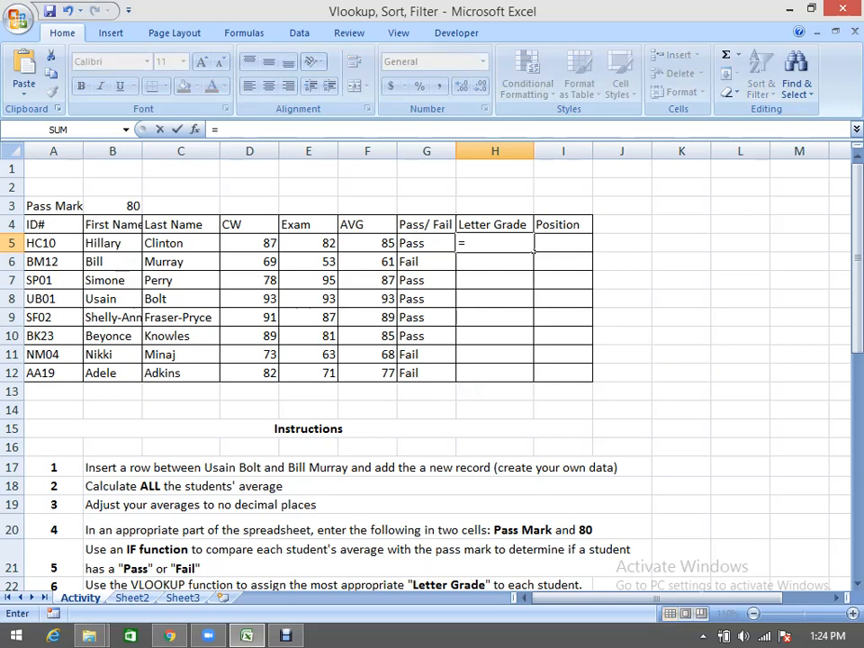
pyautogui.write('vloo')
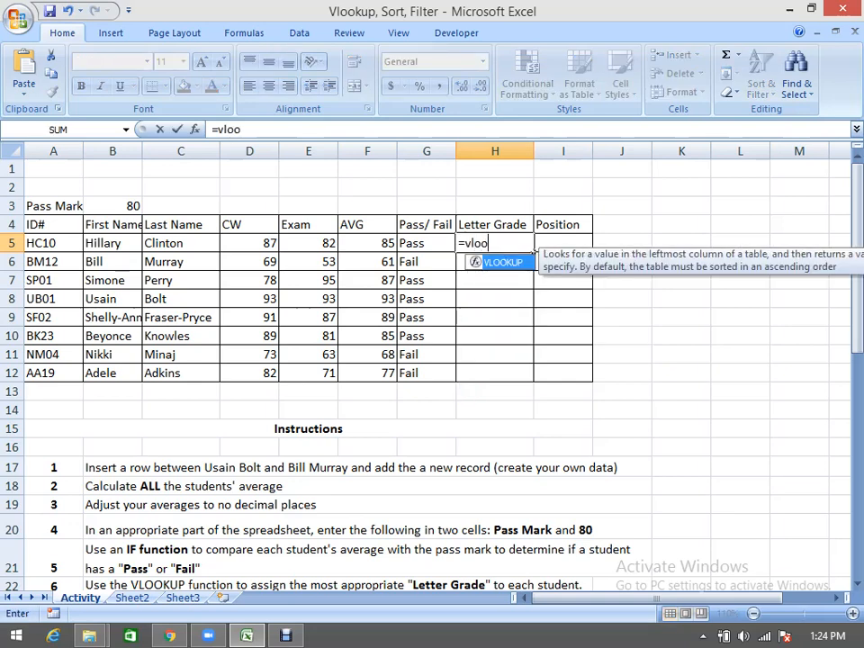
pyautogui.press('Tab')
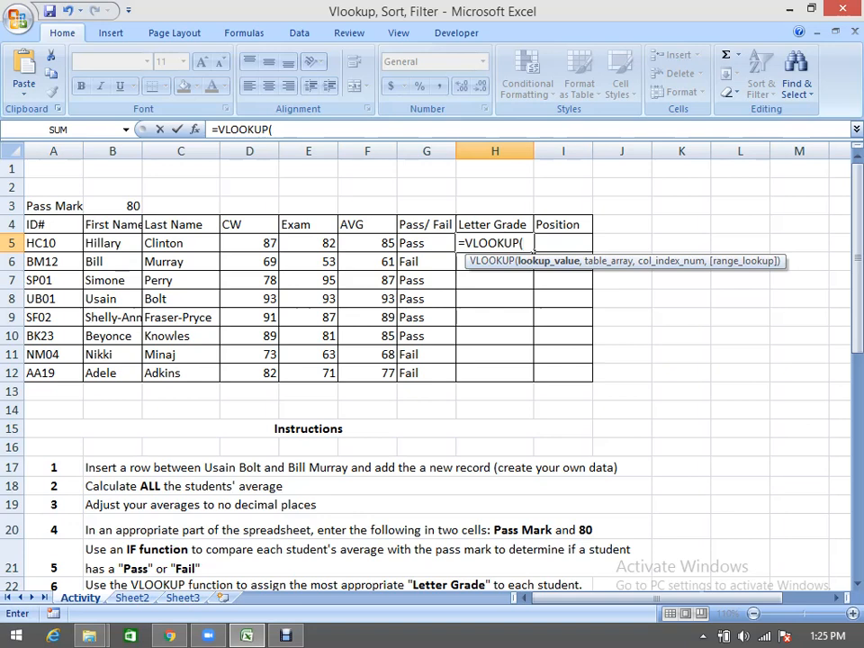
pyautogui.press('Left')
pyautogui.press('Left')
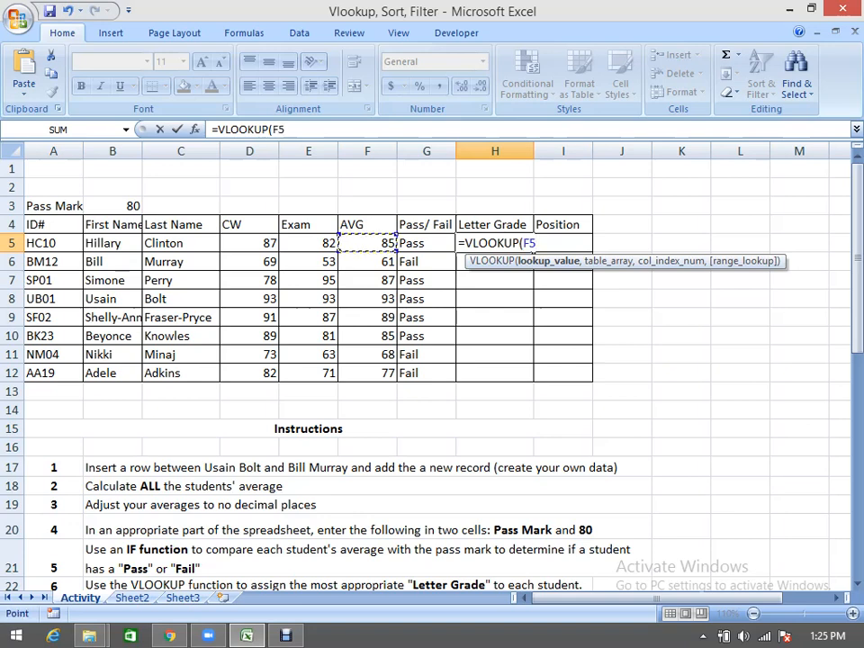
pyautogui.write(',')
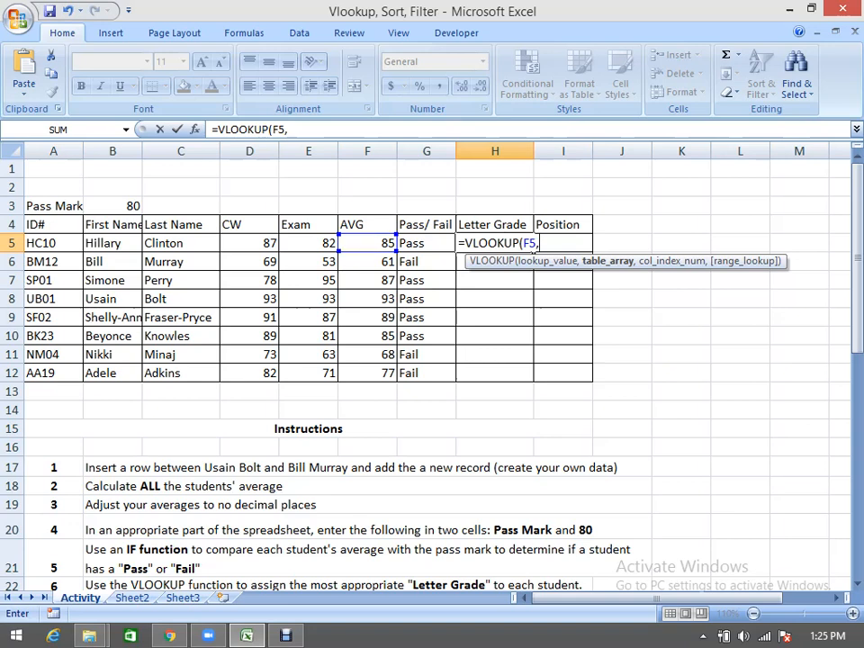
# Step: Set the VLOOKUP table array to the Value and Letter rows as the absolute range $B$26:$C$30
pyautogui.scroll(-4, 432, 360)
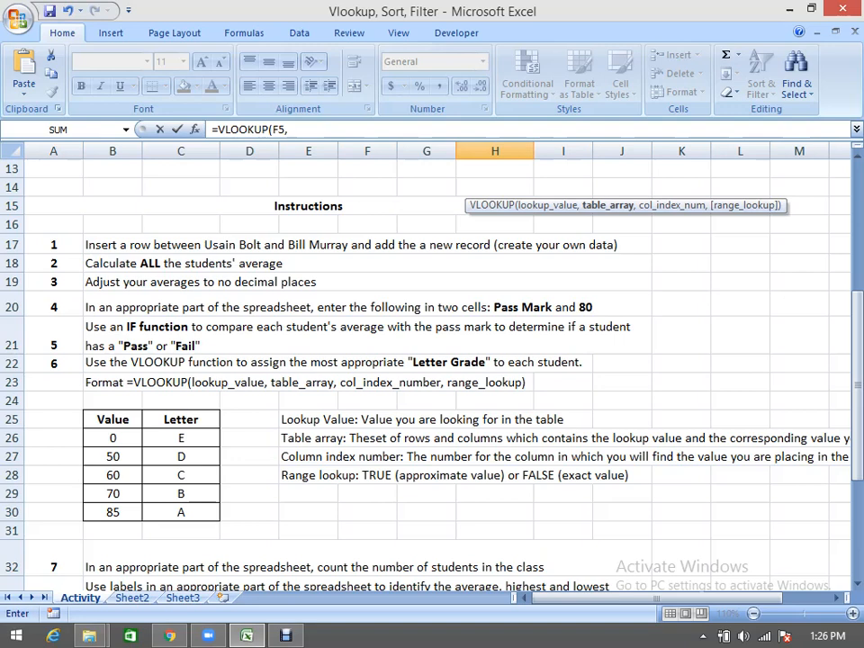
pyautogui.scroll(4, 432, 360)
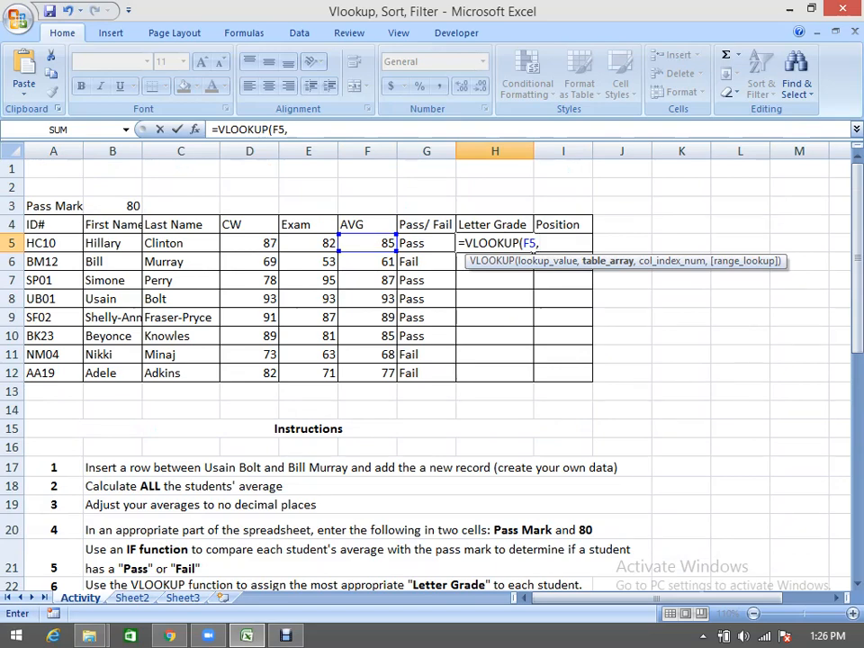
pyautogui.scroll(-4, 432, 360)
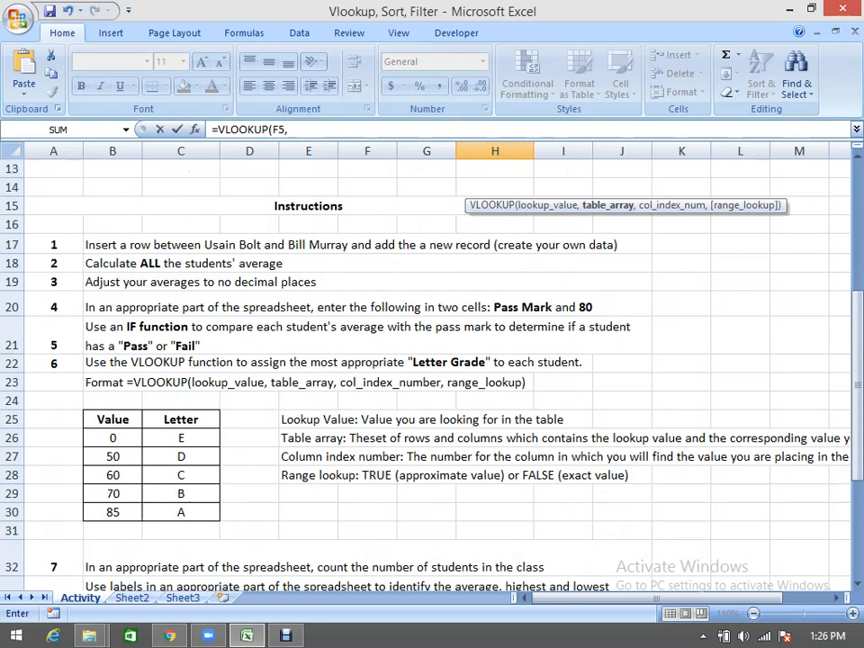
pyautogui.moveTo(113, 437); pyautogui.dragTo(180, 512)
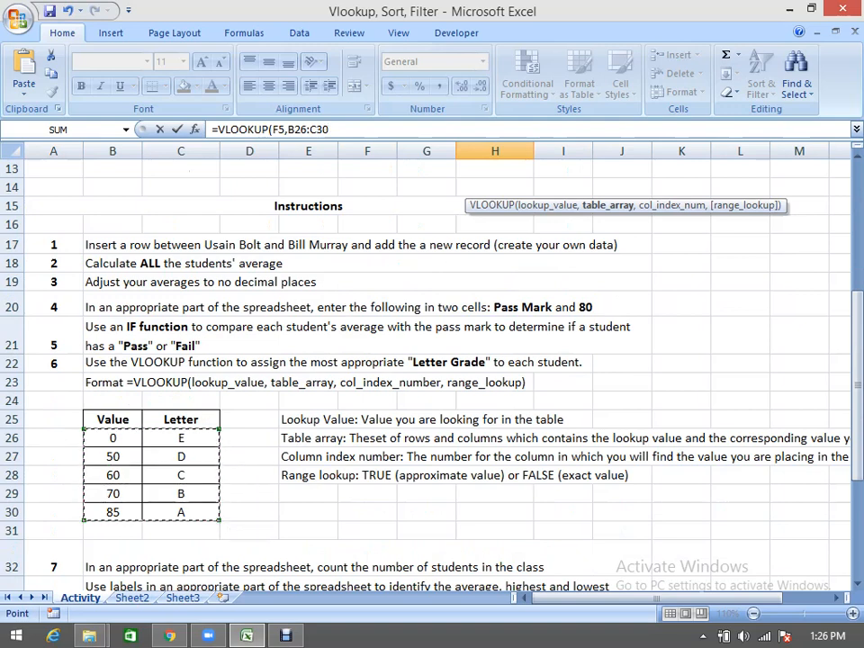
pyautogui.press('F4')
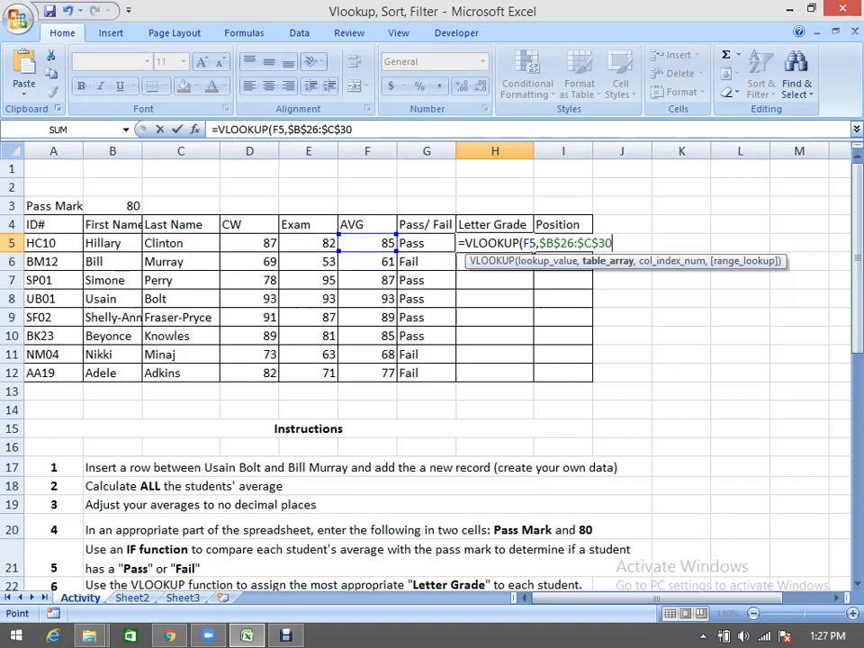
pyautogui.write(',')
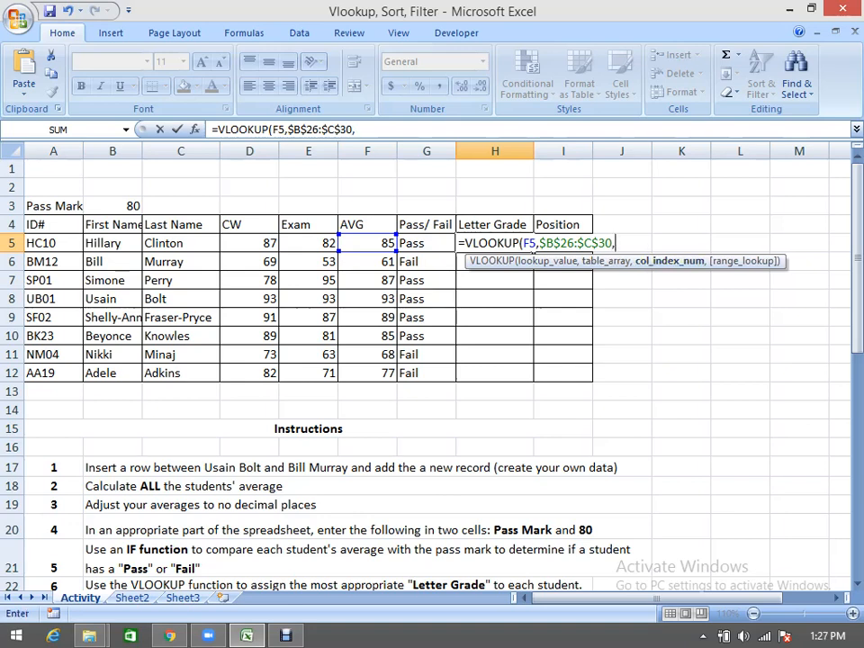
# Step: Set the VLOOKUP column index number in H5 to 2 for the Letter column
pyautogui.scroll(-4, 432, 360)
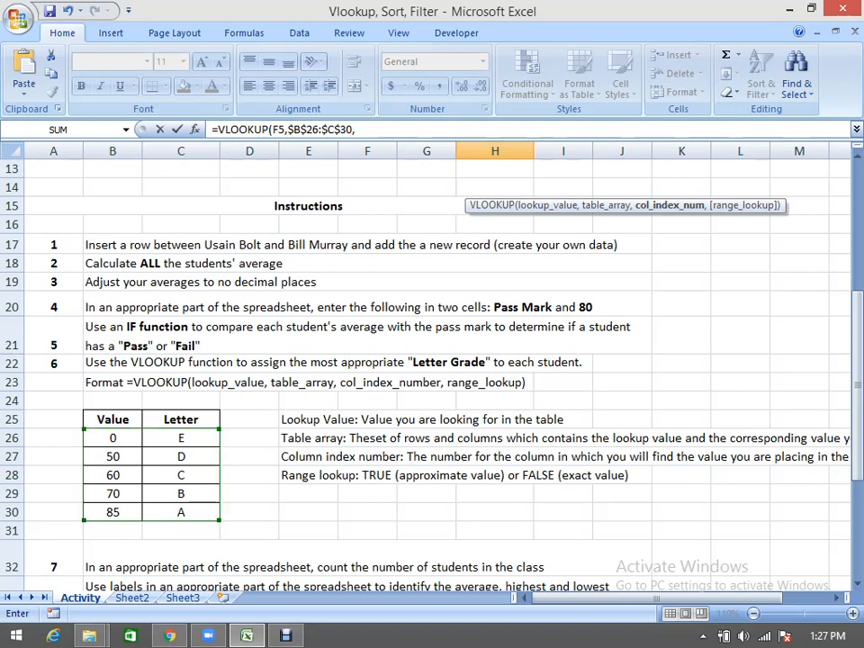
pyautogui.scroll(4, 432, 360)
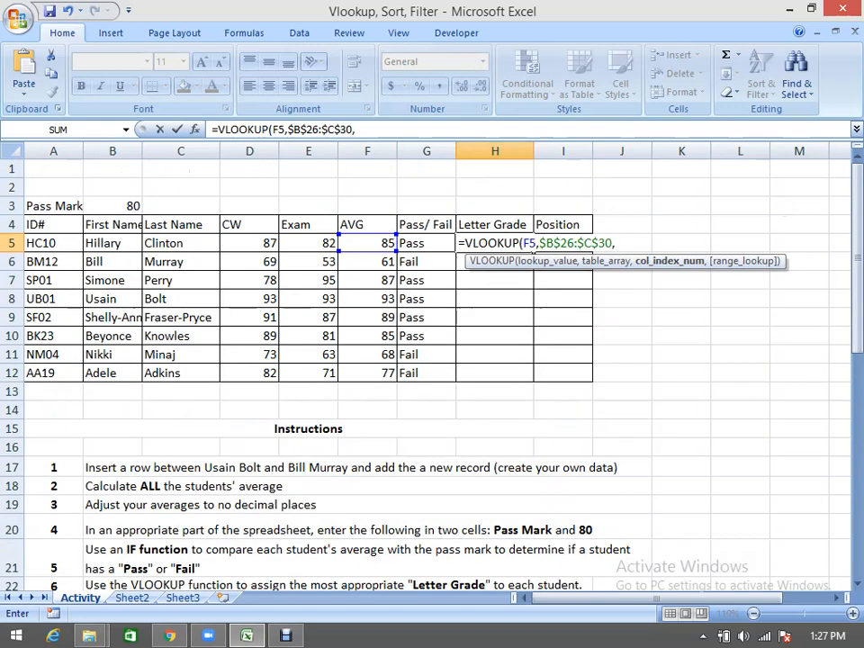
pyautogui.scroll(-3, 432, 360)
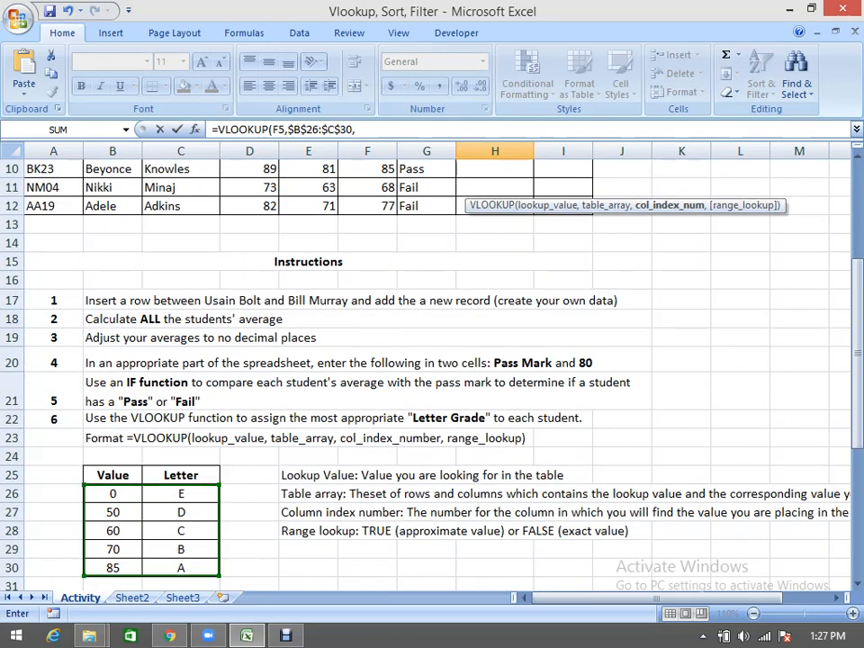
pyautogui.scroll(2, 432, 360)
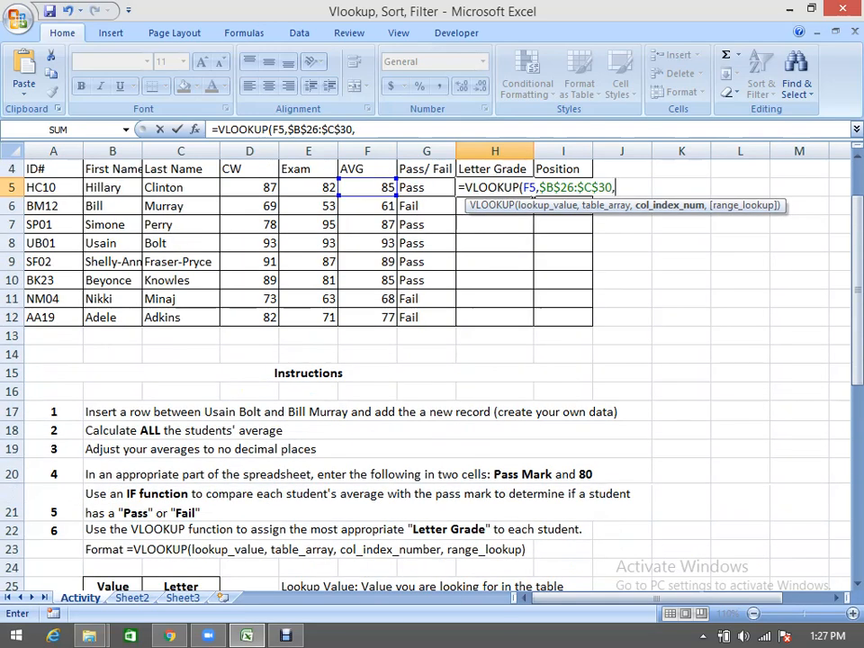
pyautogui.write('2,')
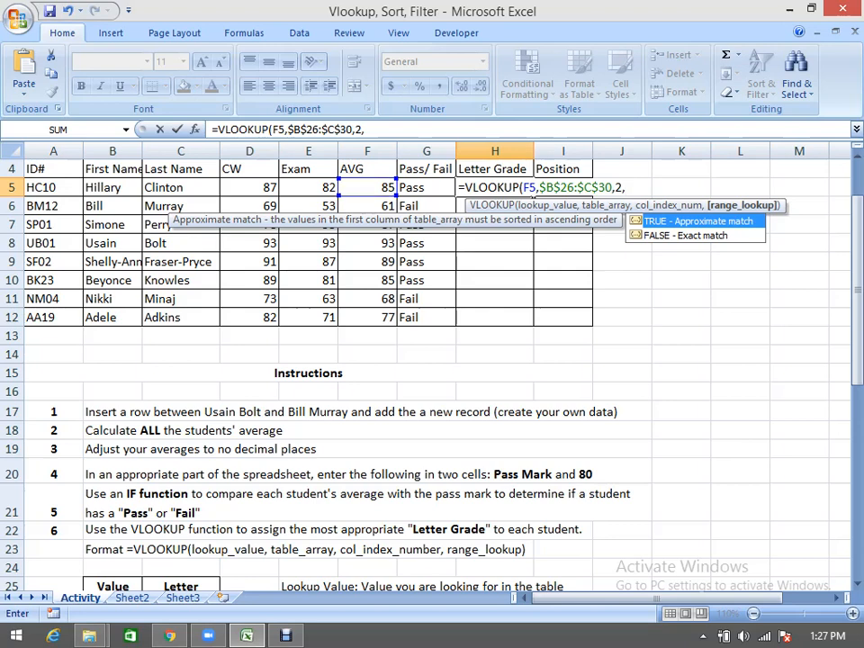
# Step: Complete the H5 VLOOKUP with TRUE as the approximate-match range lookup and copy the formula down through H12
pyautogui.scroll(-3, 432, 378)
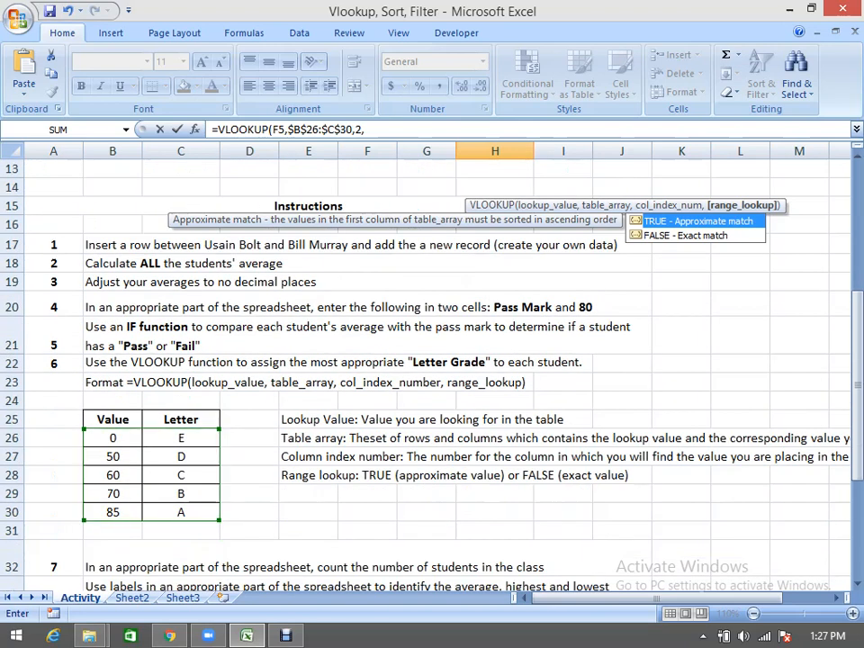
pyautogui.scroll(1, 432, 378)
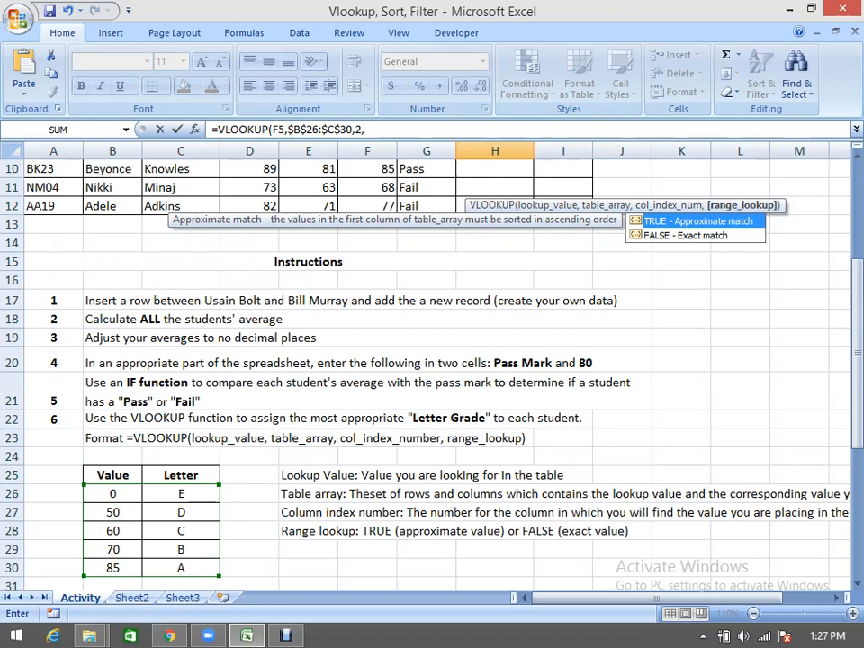
pyautogui.scroll(2, 432, 378)
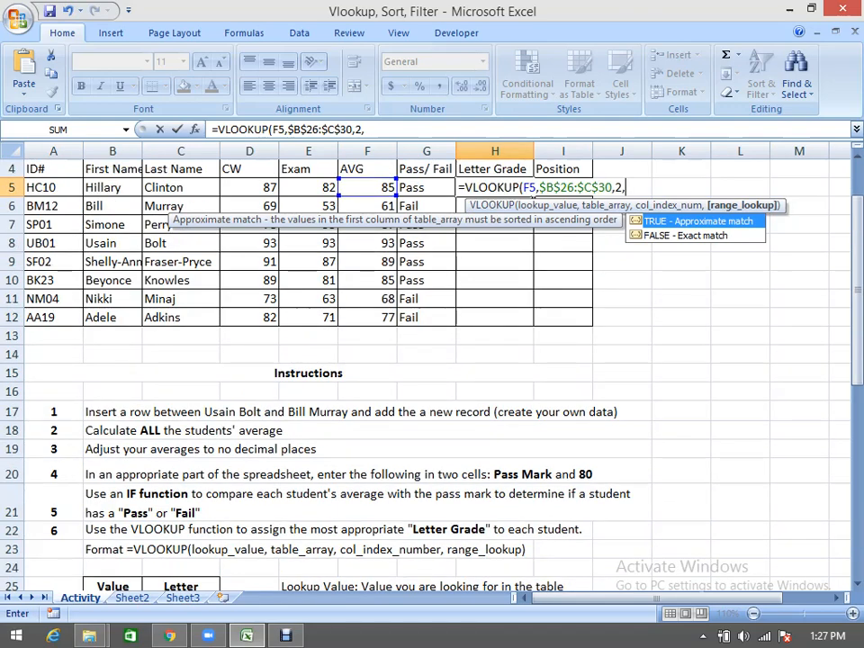
pyautogui.scroll(-2, 432, 378)
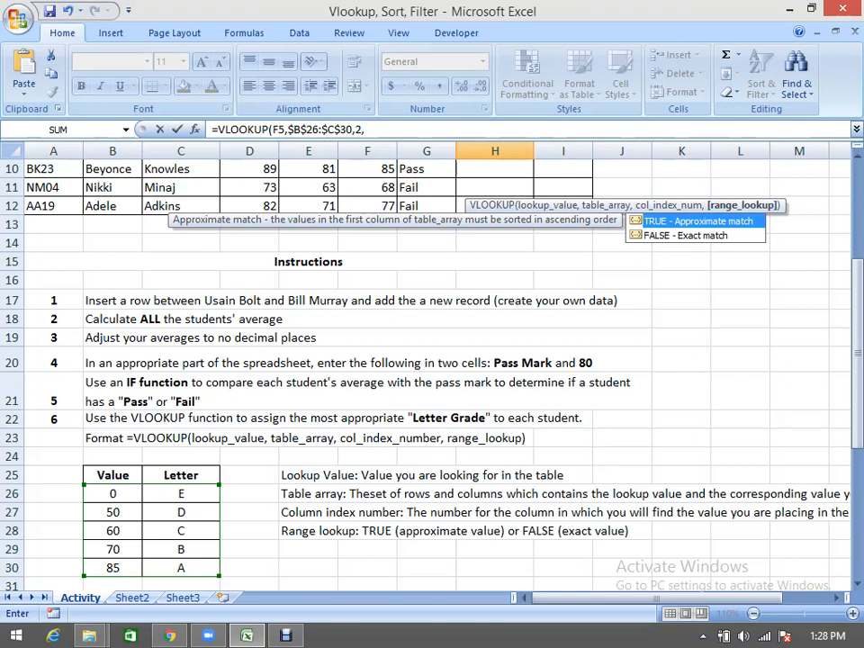
pyautogui.scroll(2, 432, 360)
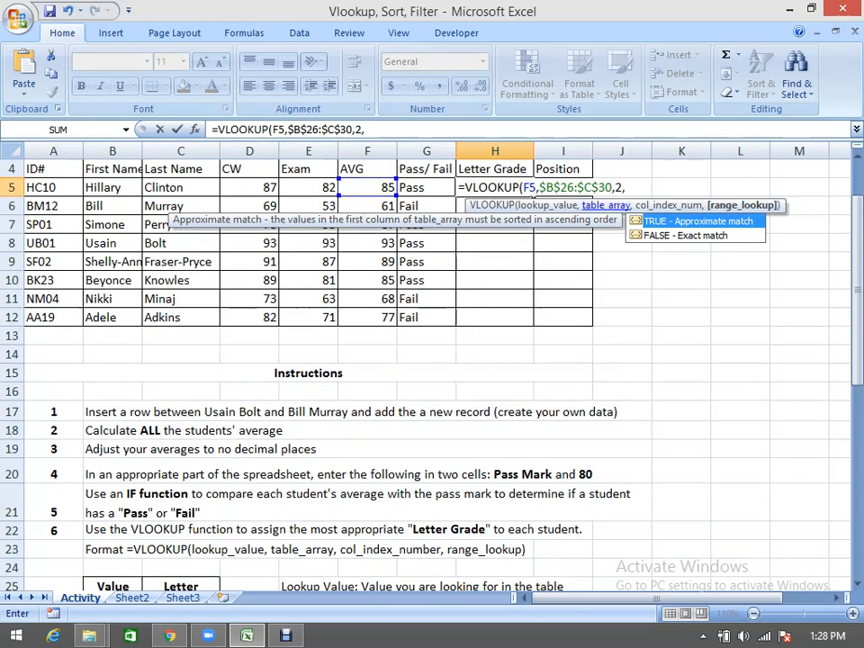
pyautogui.write('TRUE)')
pyautogui.press('Return')
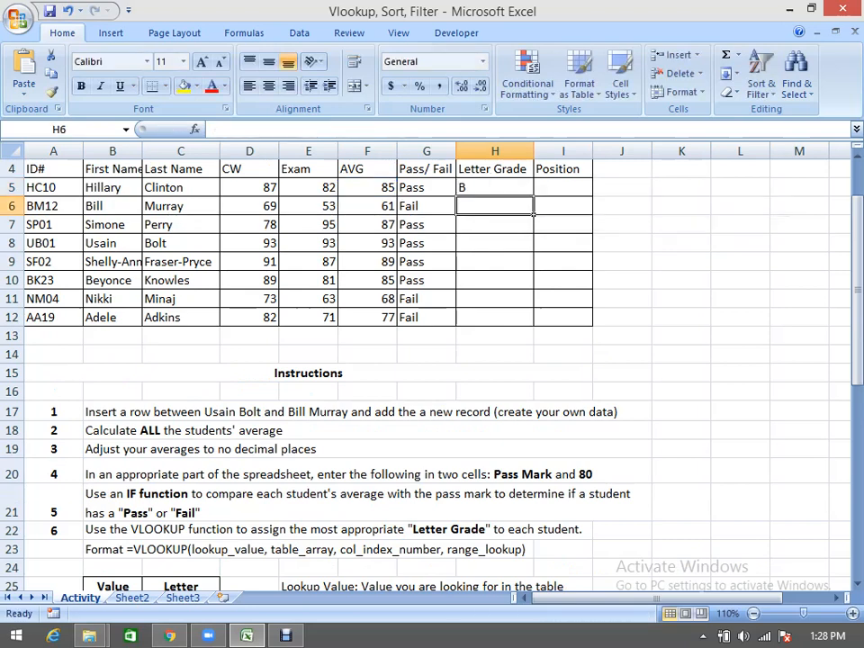
pyautogui.click(494, 187)
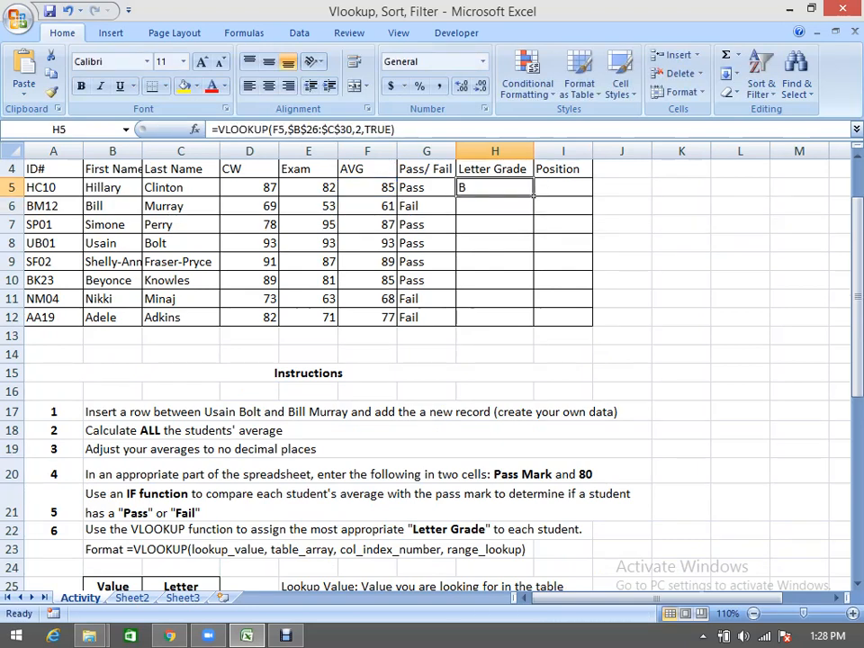
pyautogui.moveTo(533, 196); pyautogui.dragTo(532, 322)
# Step: Compare the average in F5 and the letter grade in H5 with the last row of the Value and Letter table
pyautogui.click(367, 187)
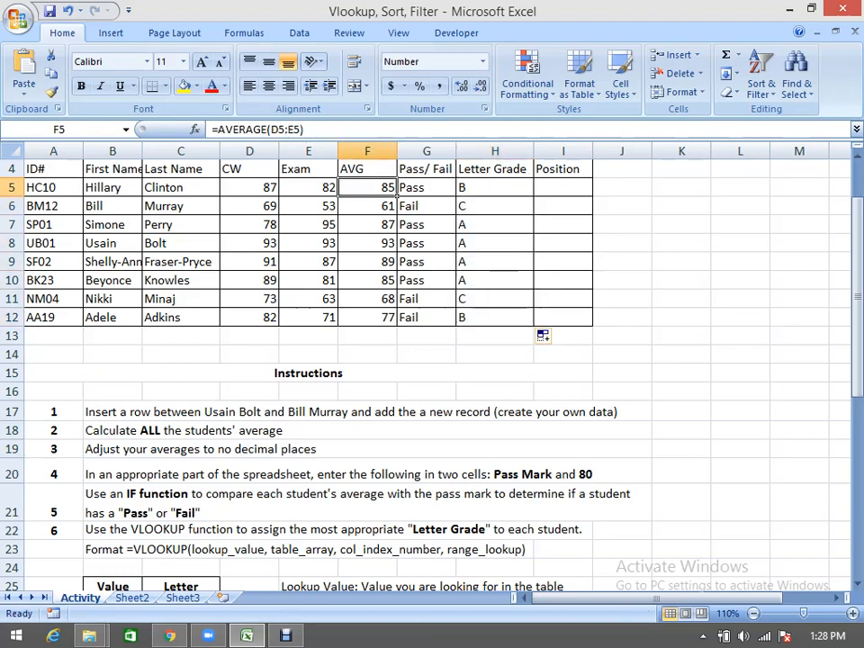
pyautogui.scroll(-4, 423, 369)
pyautogui.click(113, 456)
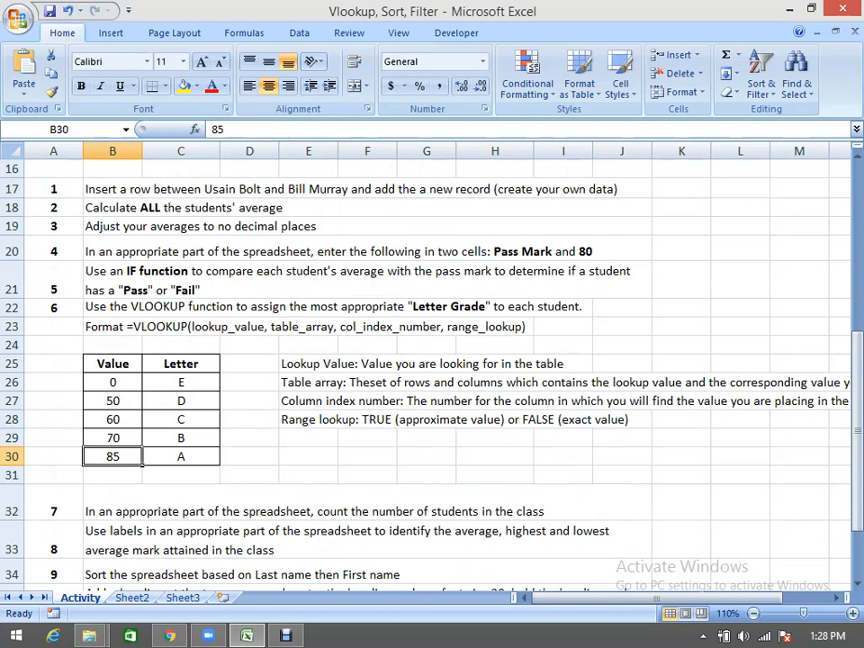
pyautogui.click(181, 456)
pyautogui.scroll(5, 423, 369)
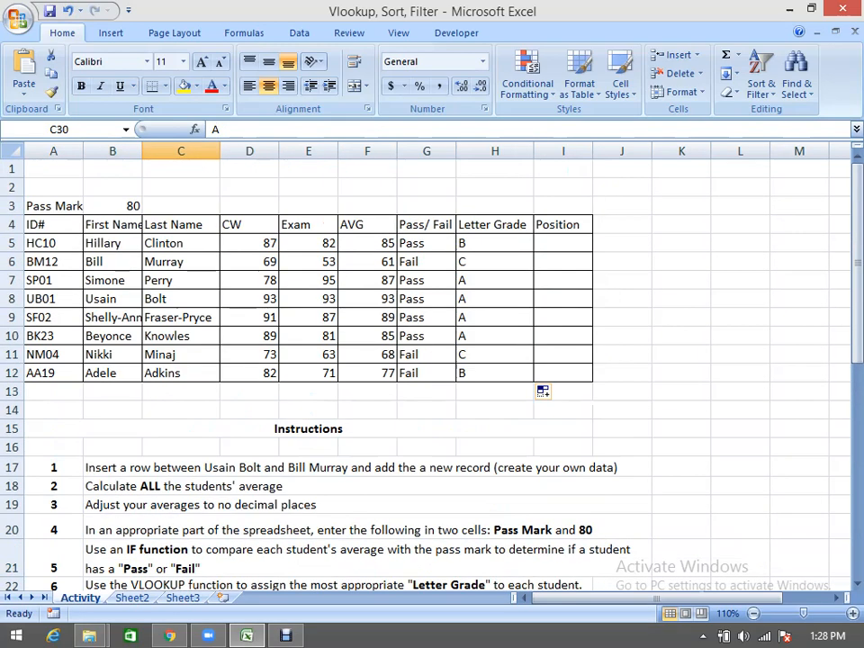
pyautogui.click(495, 243)
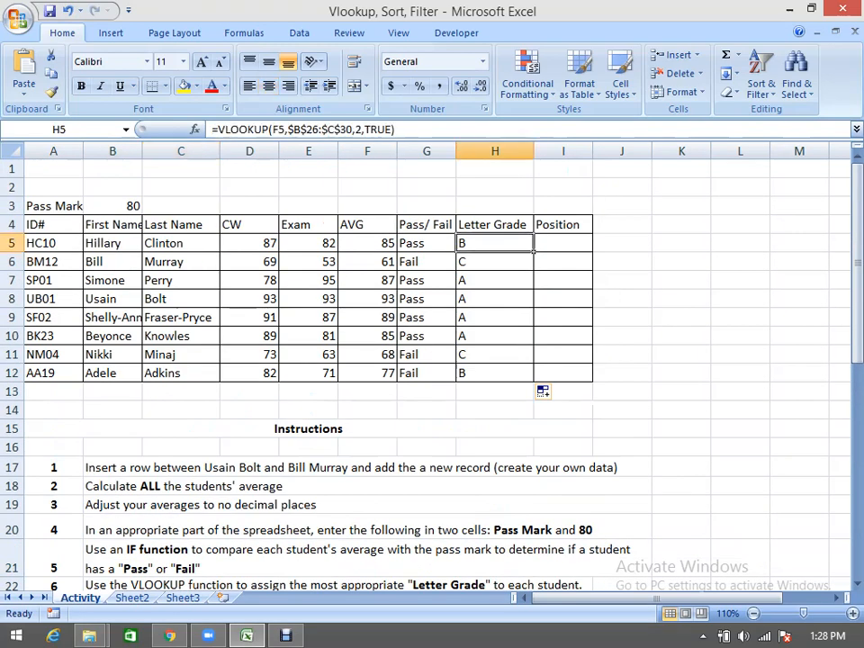
pyautogui.click(367, 243)
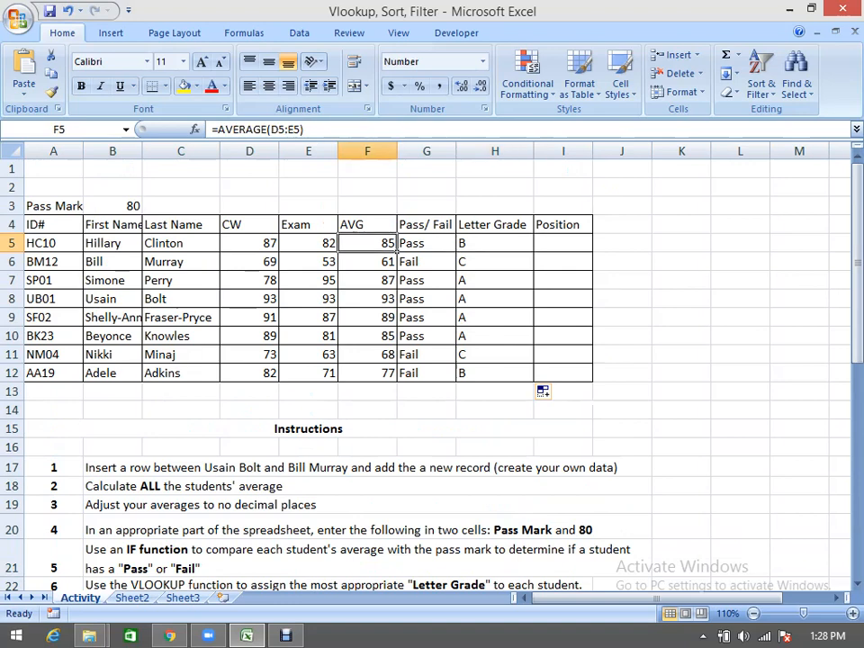
pyautogui.click(495, 243)
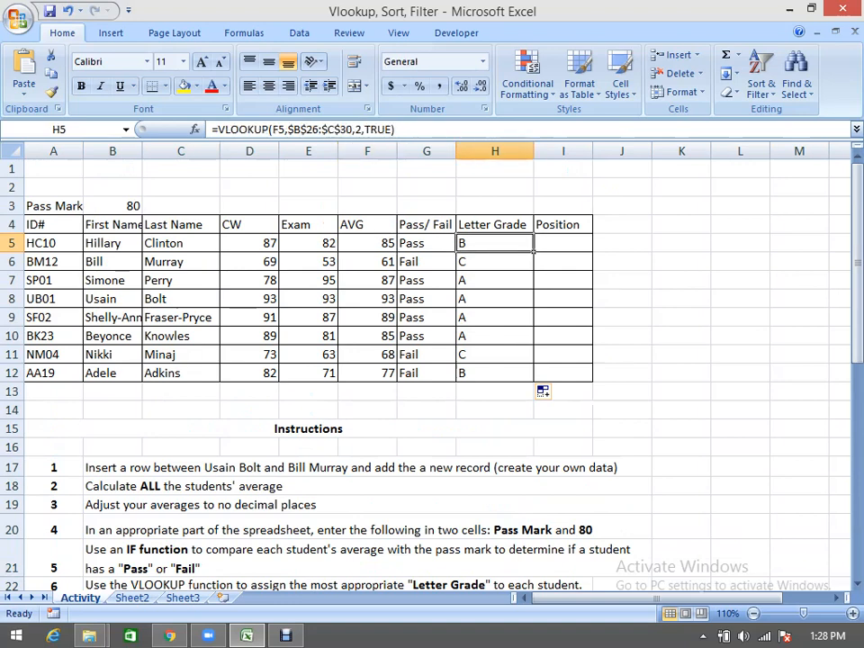
pyautogui.click(368, 243)
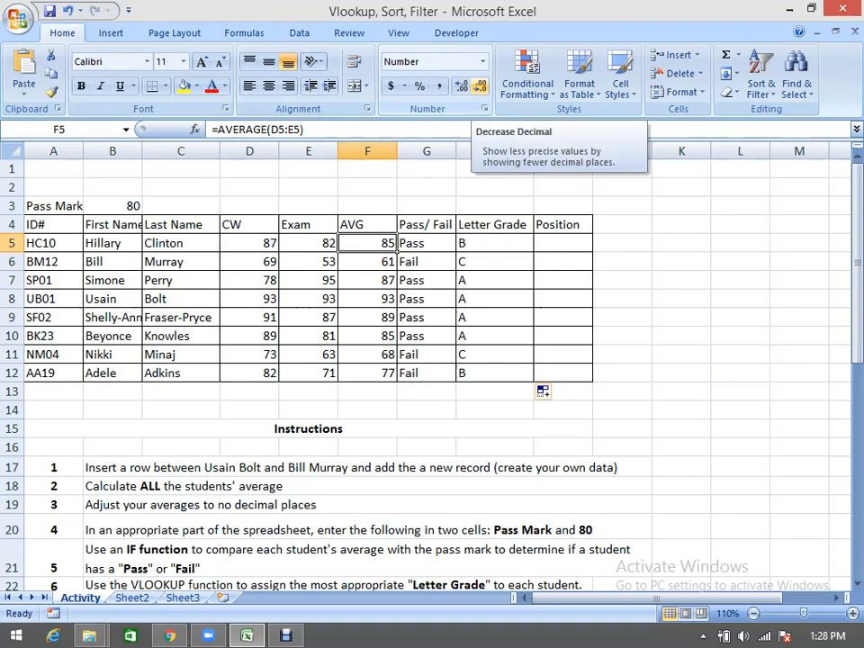
# Step: Show the F5 average with one decimal place to reveal its unrounded value, and undo the format change
pyautogui.click(461, 85)
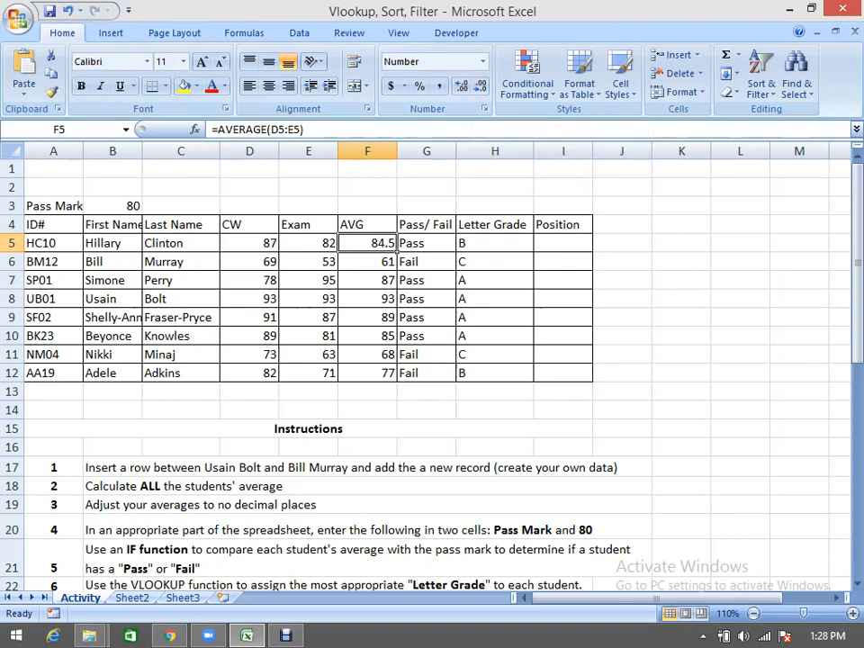
pyautogui.click(395, 265)
pyautogui.click(394, 250)
pyautogui.hotkey('ctrl', 'z')
# Step: Delete the Position column and increase the height of row 20 to fit its wrapped instruction text
pyautogui.click(564, 151)
pyautogui.rightClick(558, 151)
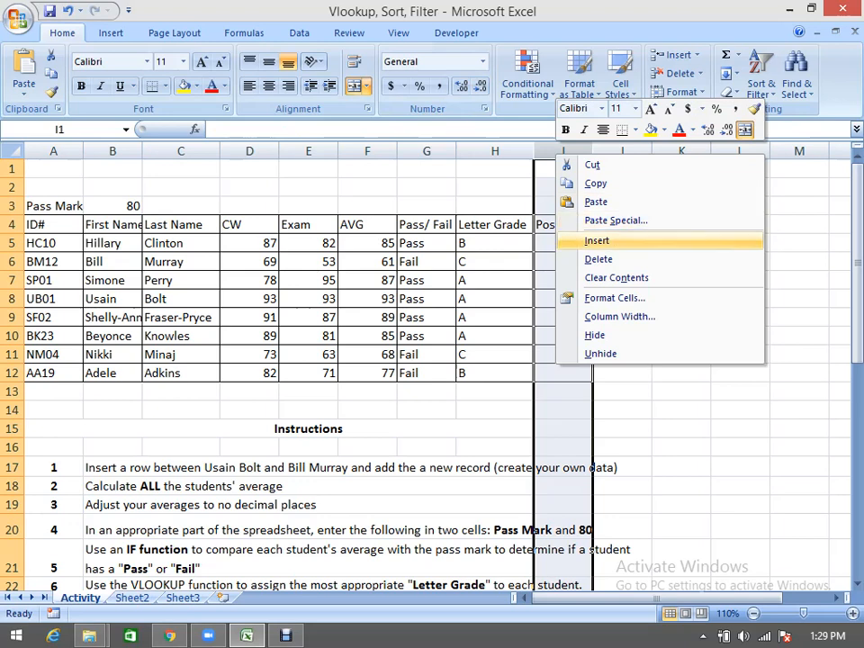
pyautogui.click(598, 259)
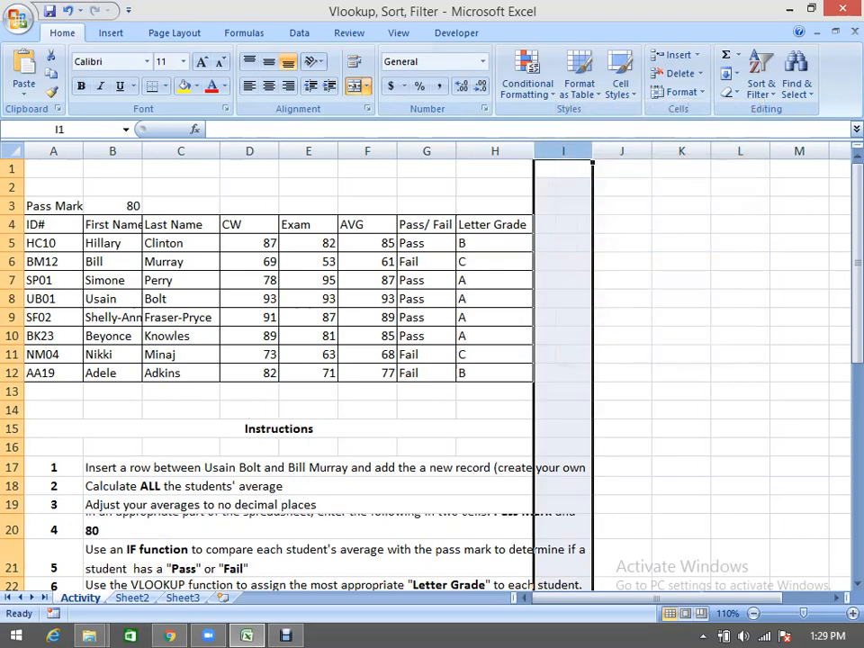
pyautogui.click(740, 317)
pyautogui.moveTo(12, 540); pyautogui.dragTo(12, 553)
# Step: Review instruction 7 about counting the students and select cell A14 below the grades table for the count
pyautogui.scroll(-1, 12, 553)
pyautogui.scroll(-6, 433, 360)
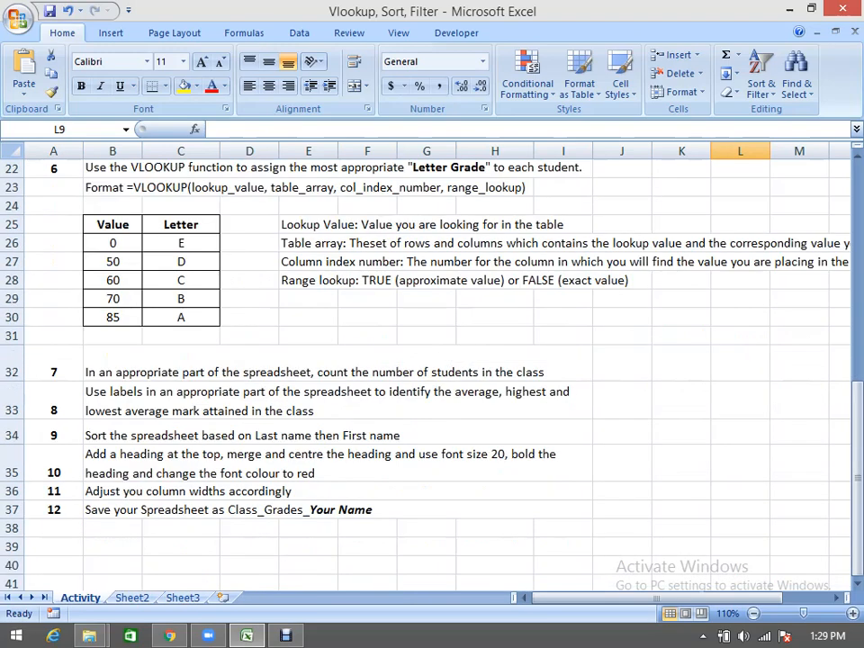
pyautogui.click(337, 364)
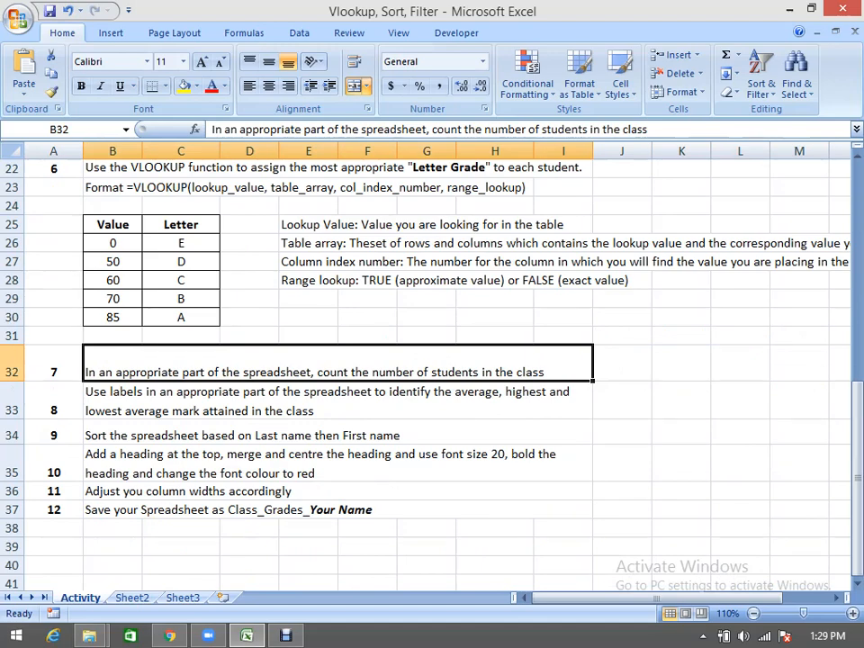
pyautogui.scroll(5, 432, 360)
pyautogui.scroll(2, 432, 360)
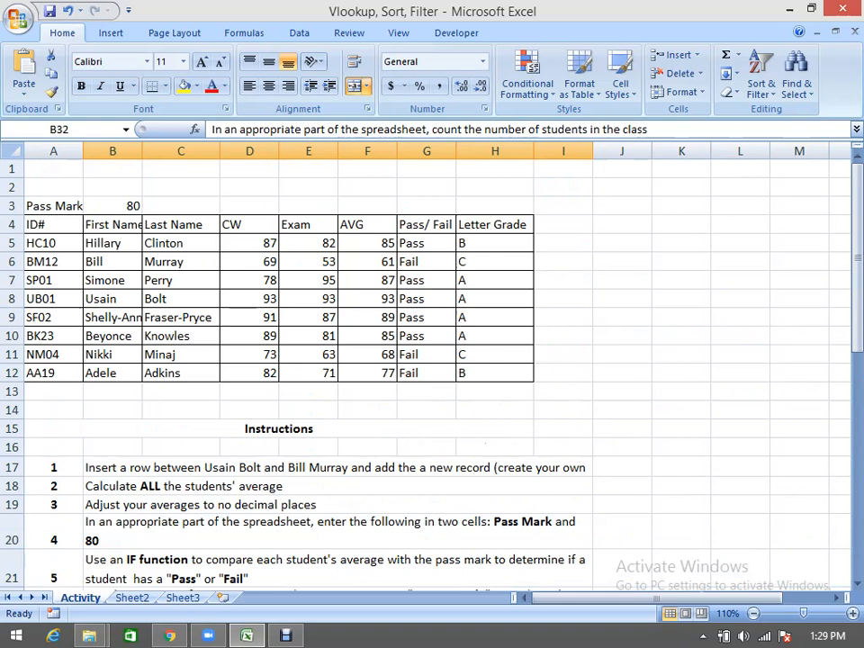
pyautogui.click(53, 410)
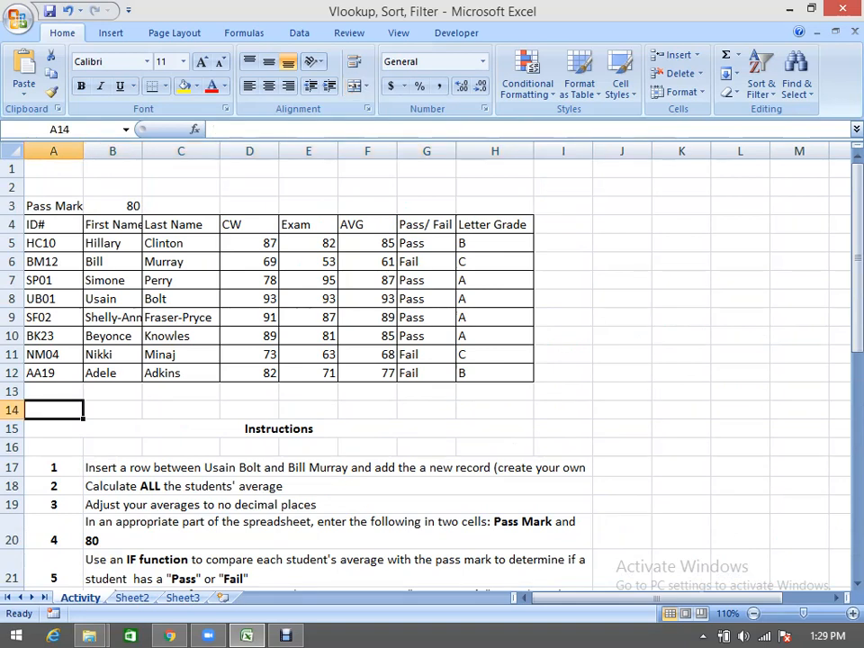
pyautogui.write('CO')
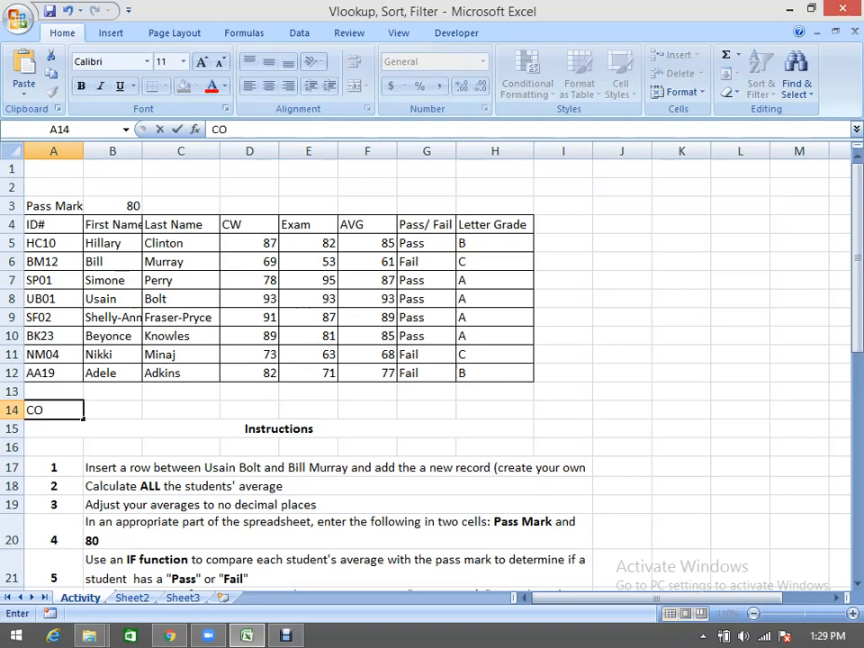
pyautogui.press('BackSpace')
pyautogui.press('BackSpace')
# Step: Enter the formula -COUNTA(A5:A12) in A14 to count the students by their ID# entries
pyautogui.write('-count')
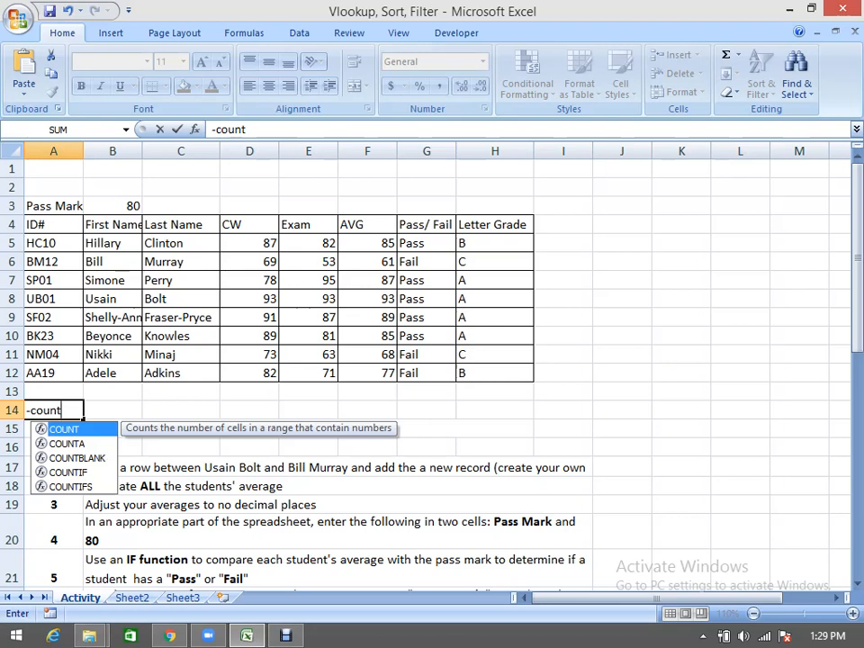
pyautogui.press('Down')
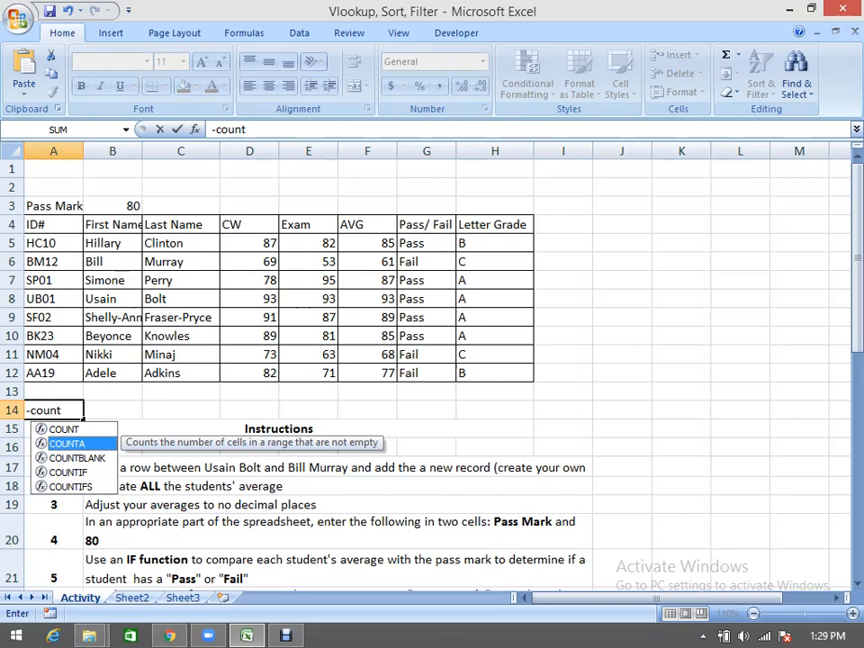
pyautogui.press('Tab')
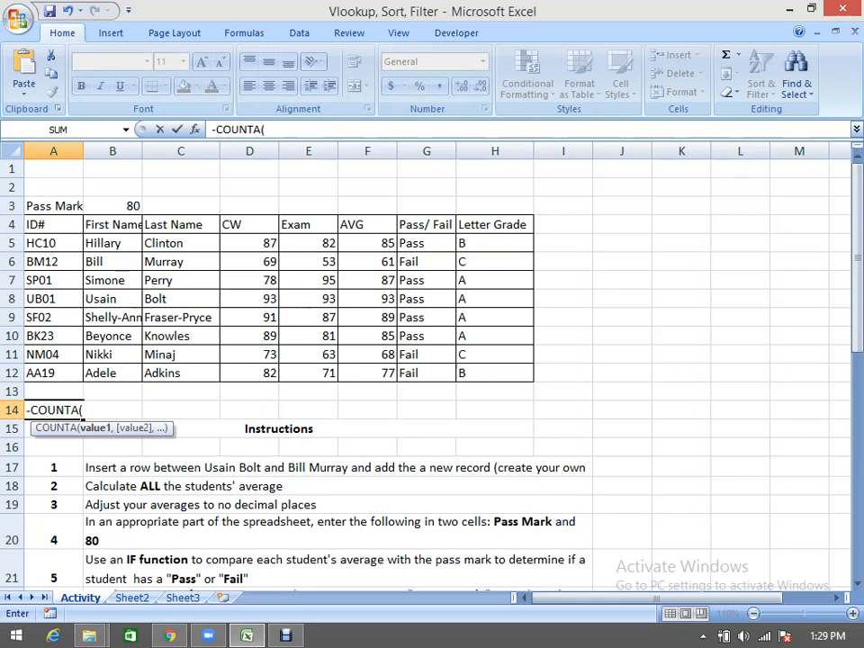
pyautogui.click(40, 243)
pyautogui.moveTo(40, 243); pyautogui.dragTo(40, 372)
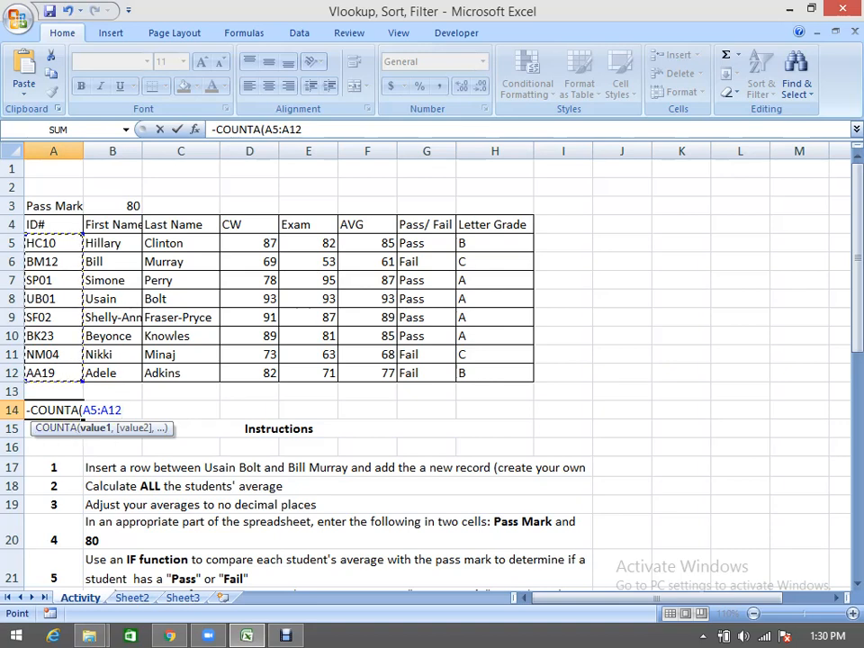
pyautogui.write(')')
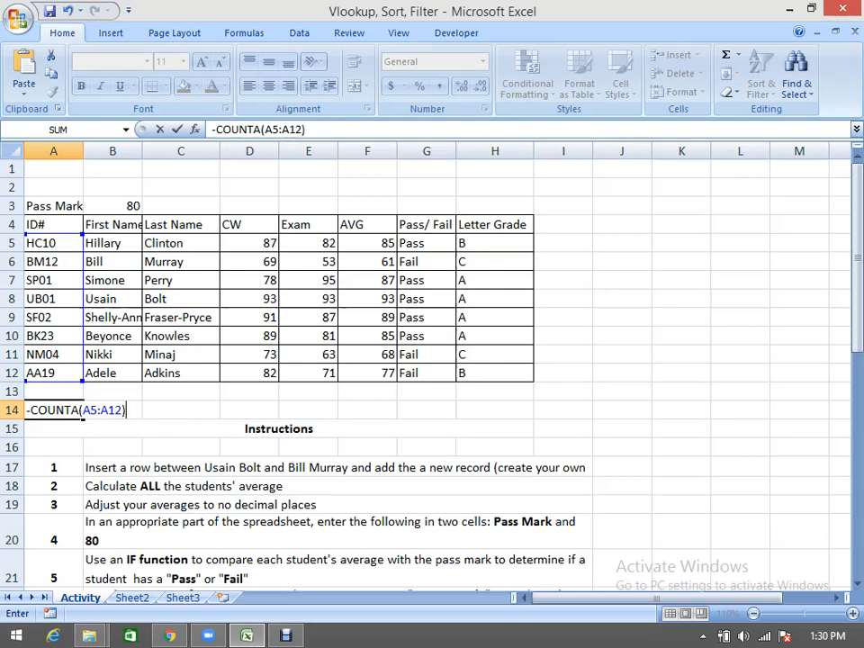
pyautogui.press('Return')
# Step: Correct the student count formula in A14 to =COUNTA(A5:A12) by removing the minus sign
pyautogui.click(53, 411)
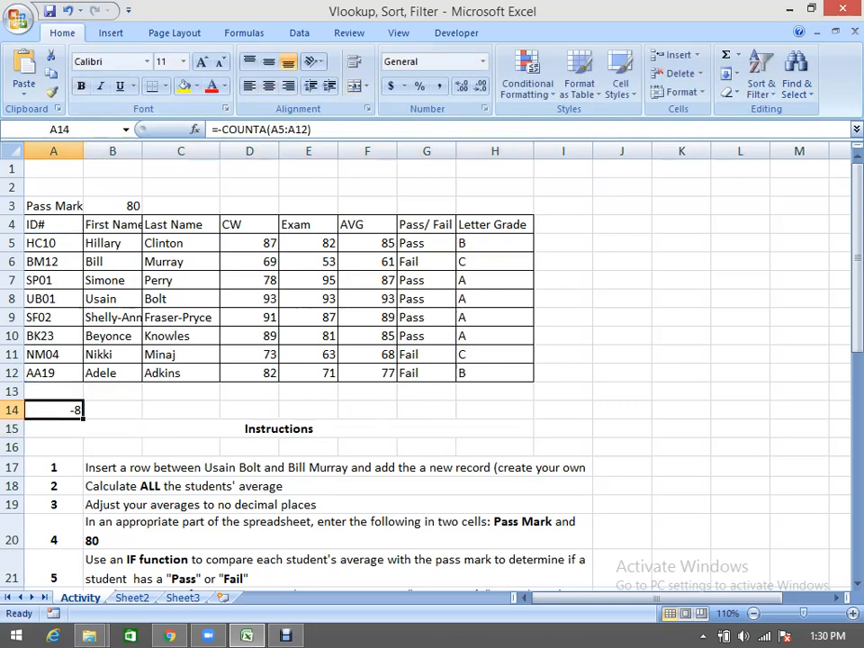
pyautogui.click(221, 129)
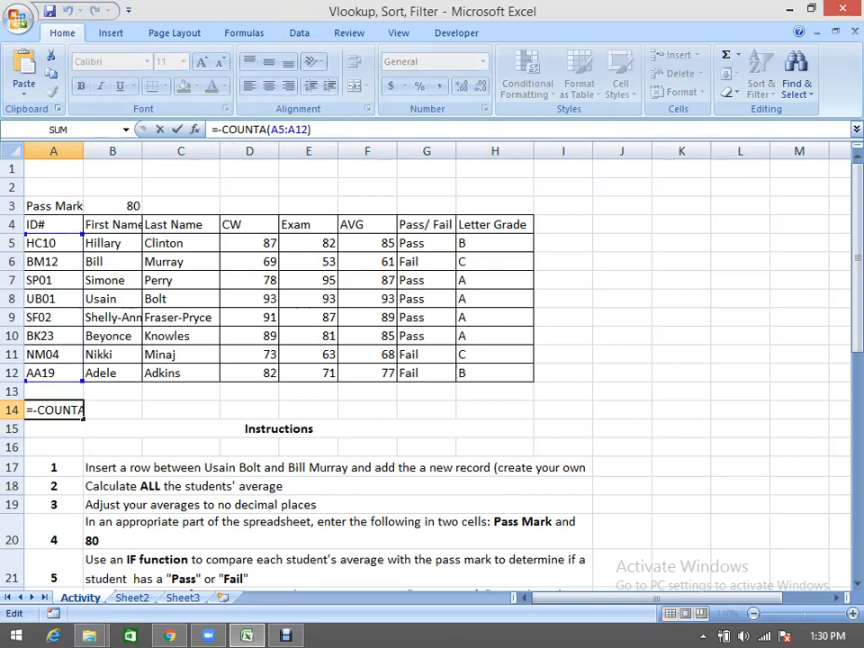
pyautogui.press('BackSpace')
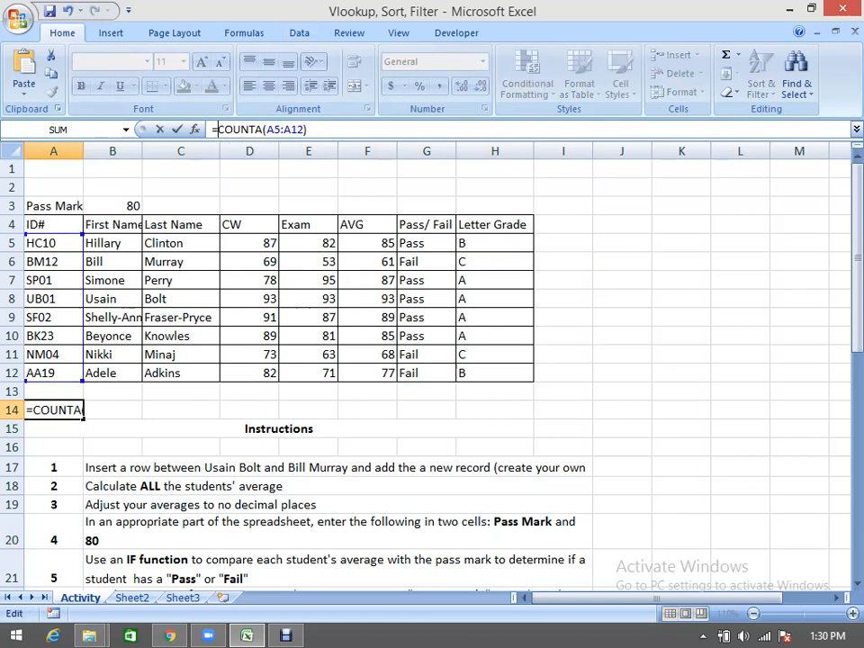
pyautogui.press('Return')
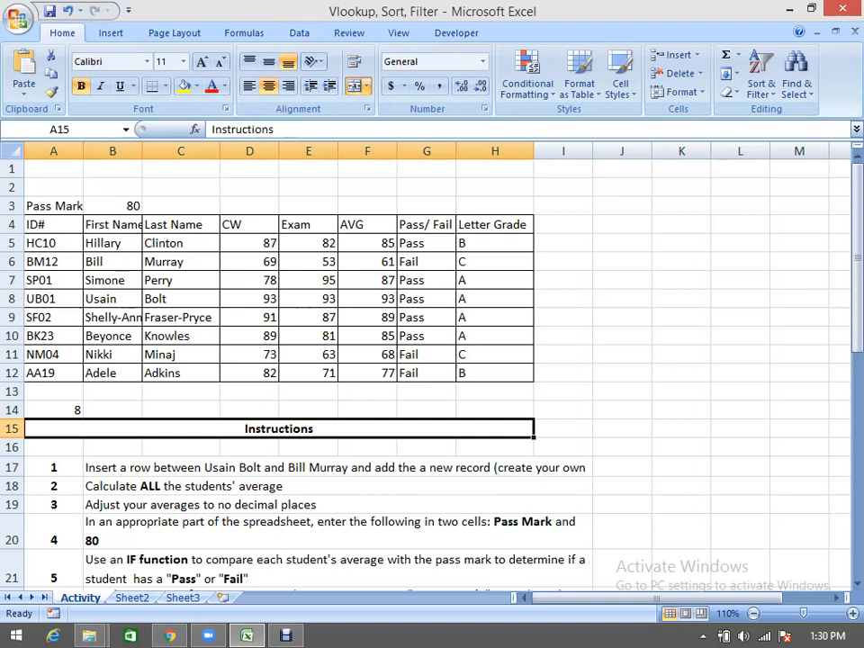
# Step: Move the student count formula from A14 to B14 and enter the label "Number of Students" in A14
pyautogui.click(53, 409)
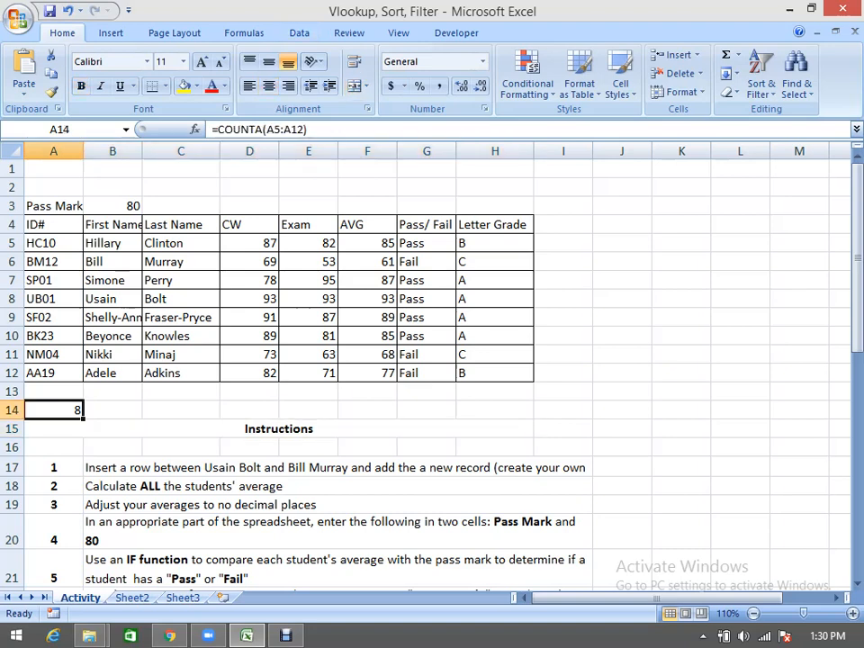
pyautogui.moveTo(83, 412); pyautogui.dragTo(141, 412)
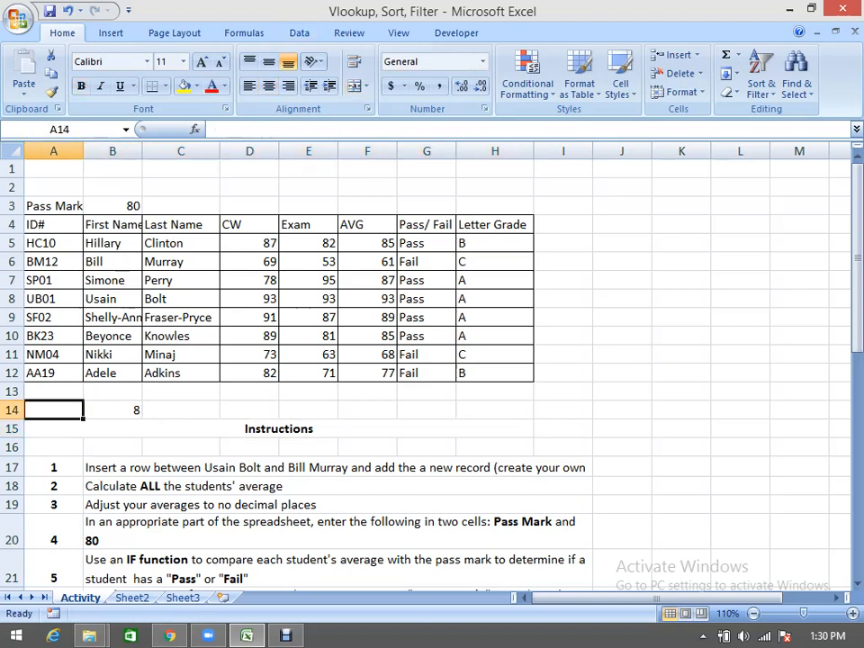
pyautogui.write('Number')
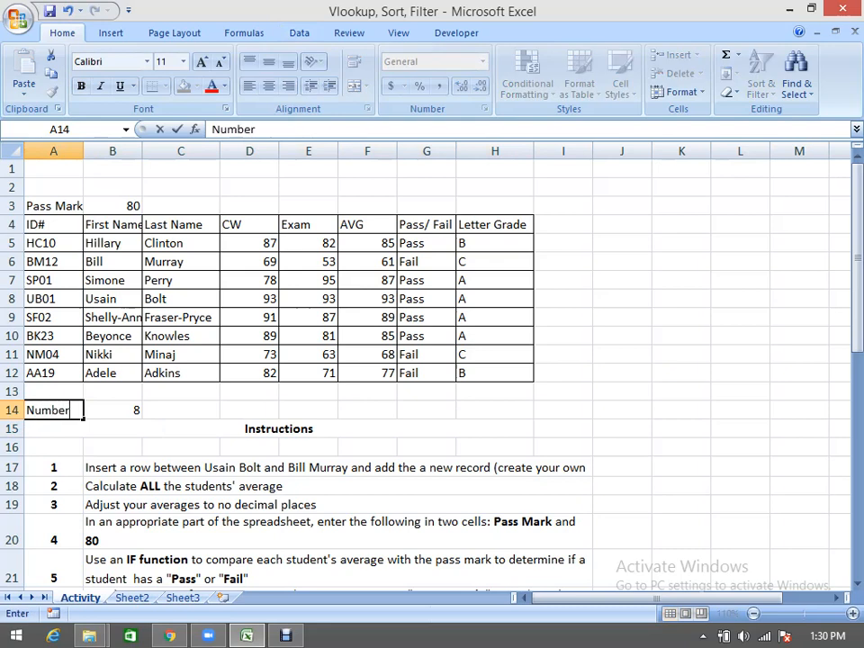
pyautogui.write(' of Stude')
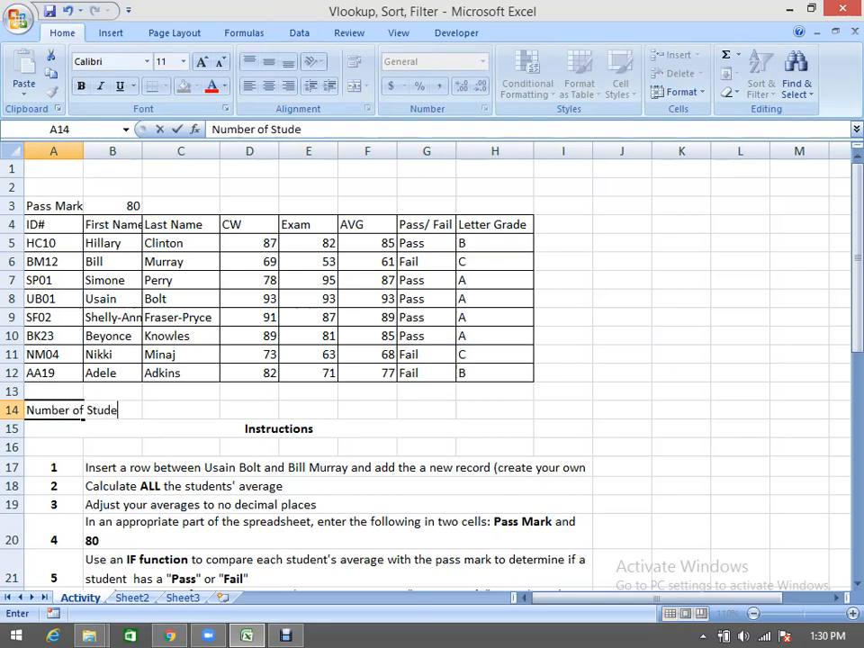
pyautogui.write('nts')
pyautogui.press('Return')
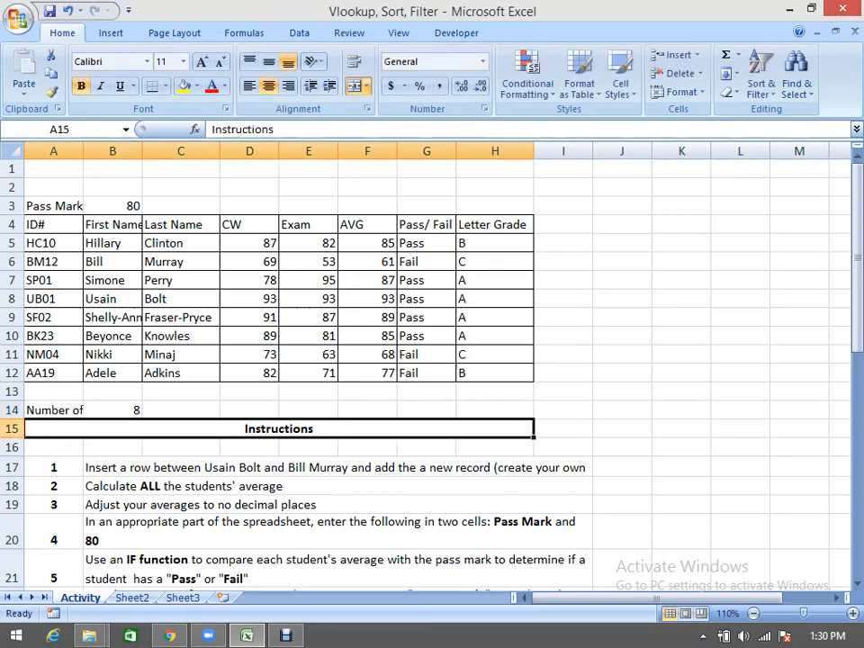
# Step: Wrap the text of the "Number of Students" label in A14
pyautogui.click(53, 409)
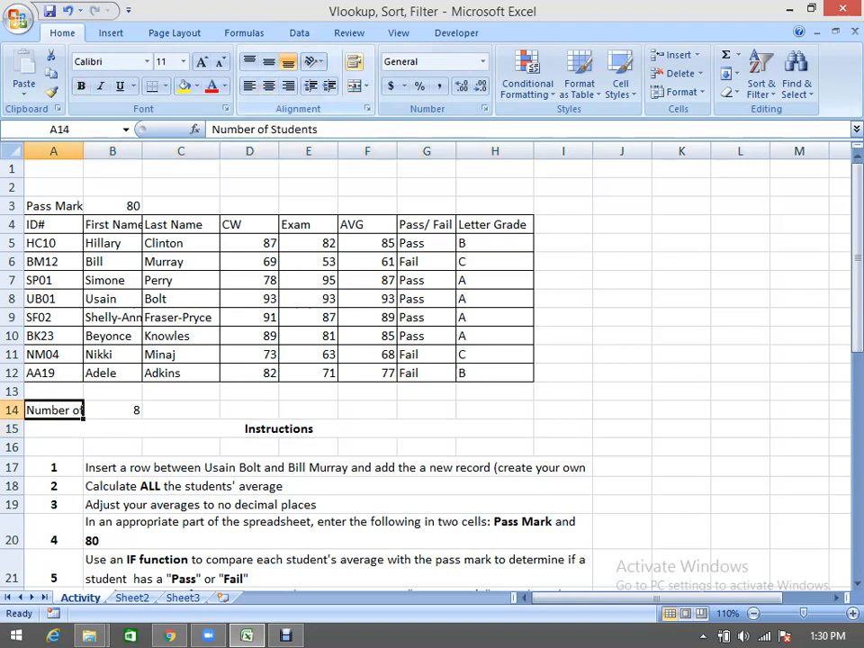
pyautogui.click(354, 62)
pyautogui.click(113, 428)
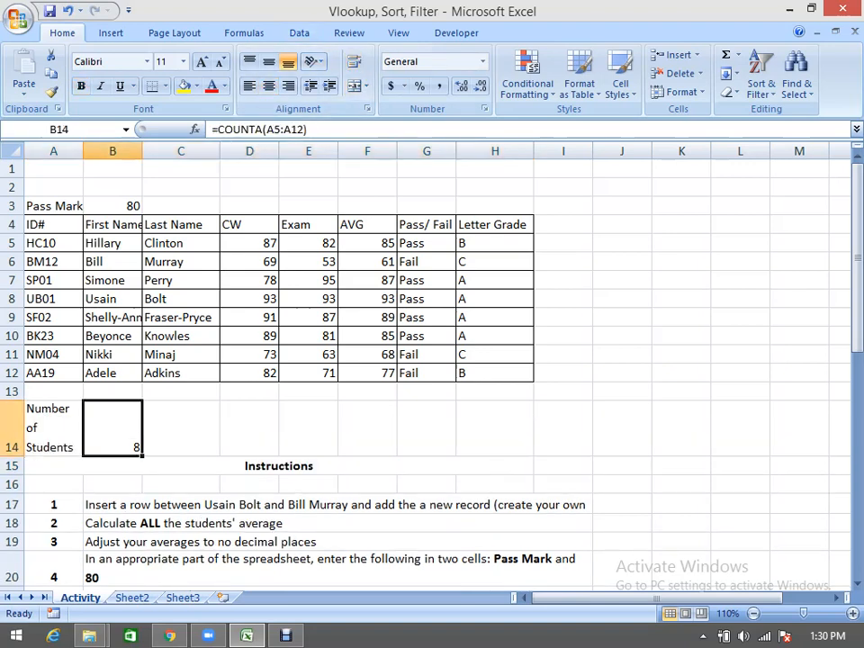
pyautogui.click(53, 428)
pyautogui.click(113, 427)
# Step: Check instruction 8 about the summary marks and insert seven blank rows at rows 15 to 21 above the Instructions heading
pyautogui.scroll(-2, 432, 360)
pyautogui.scroll(-6, 432, 360)
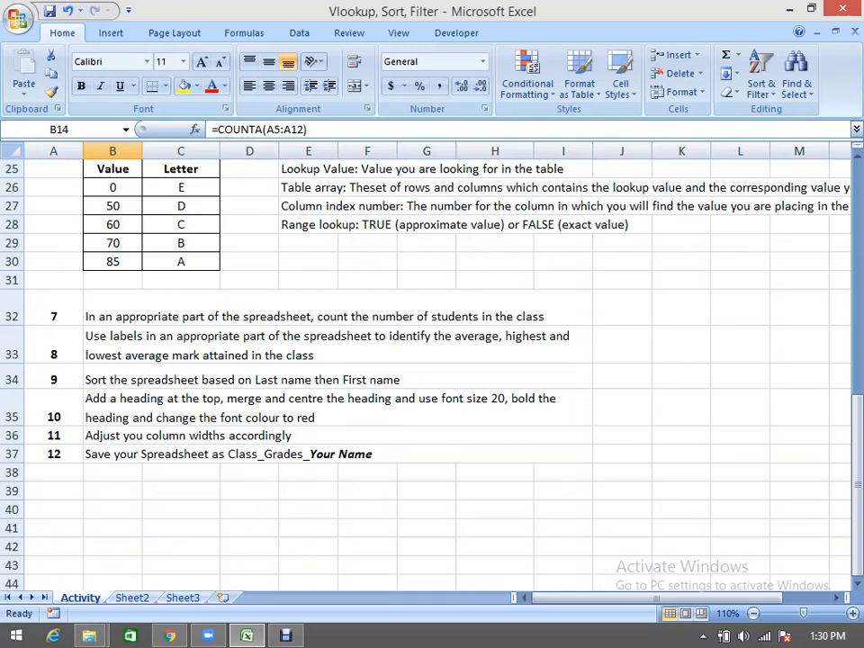
pyautogui.scroll(8, 432, 360)
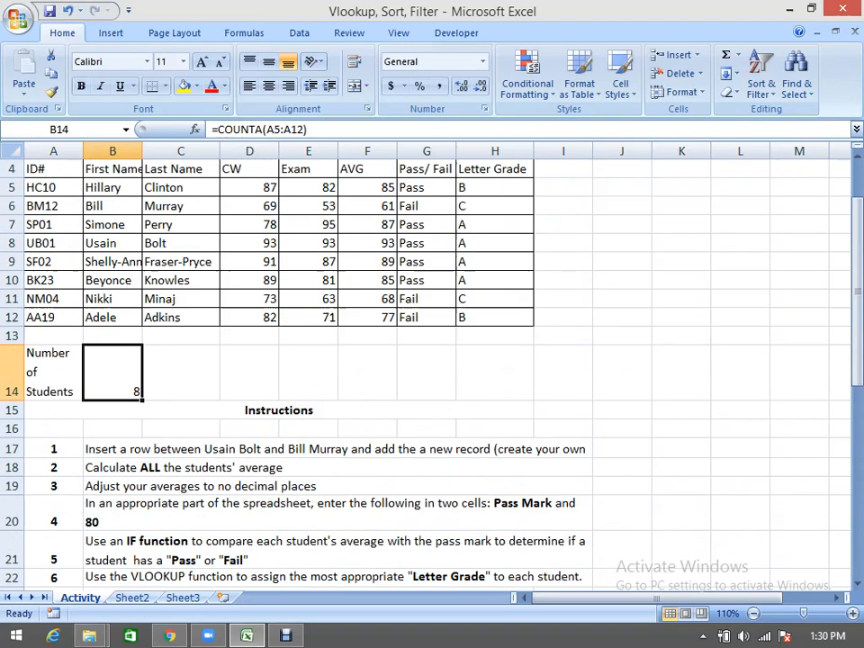
pyautogui.scroll(-1, 432, 361)
pyautogui.moveTo(12, 410); pyautogui.dragTo(12, 563)
pyautogui.rightClick(15, 513)
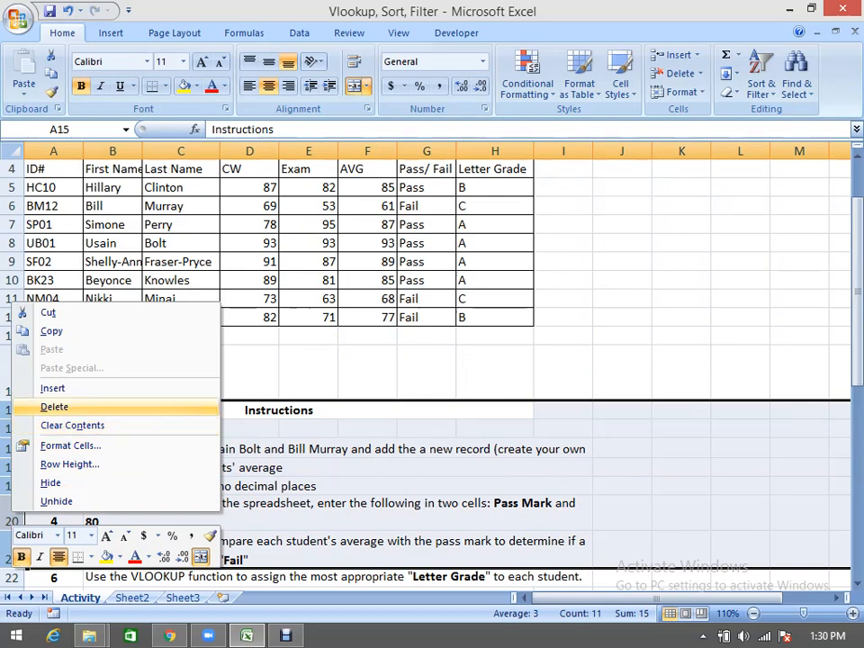
pyautogui.click(49, 388)
# Step: Enter the labels "Class Average", "Highest Score" and "Lowest Score" in cells A16 to A18
pyautogui.scroll(-5, 432, 360)
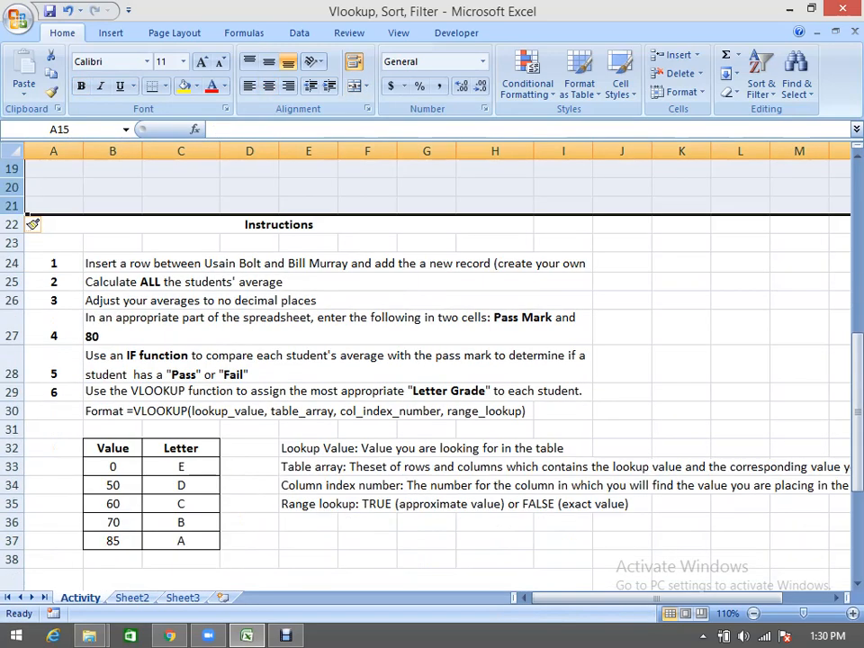
pyautogui.scroll(-3, 432, 360)
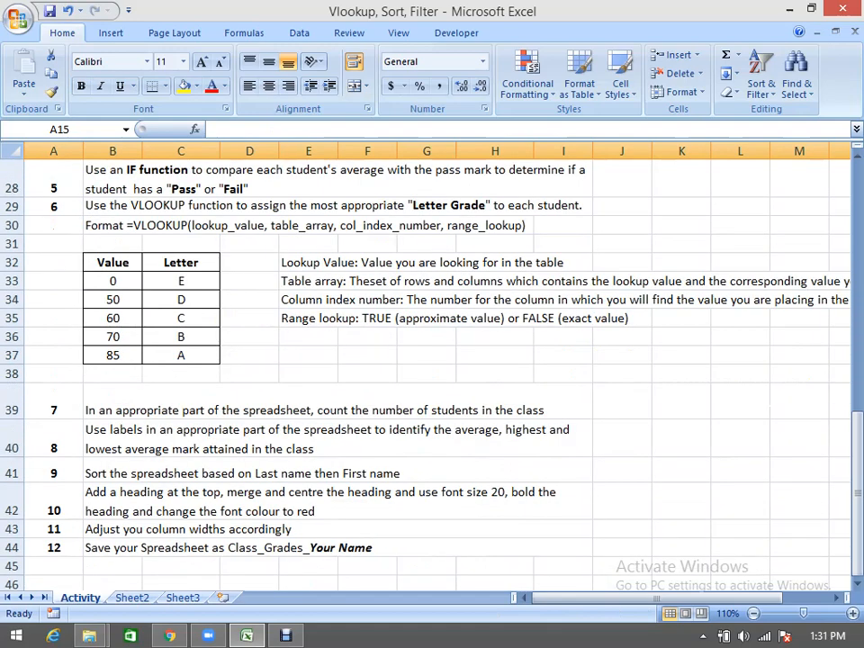
pyautogui.scroll(7, 432, 360)
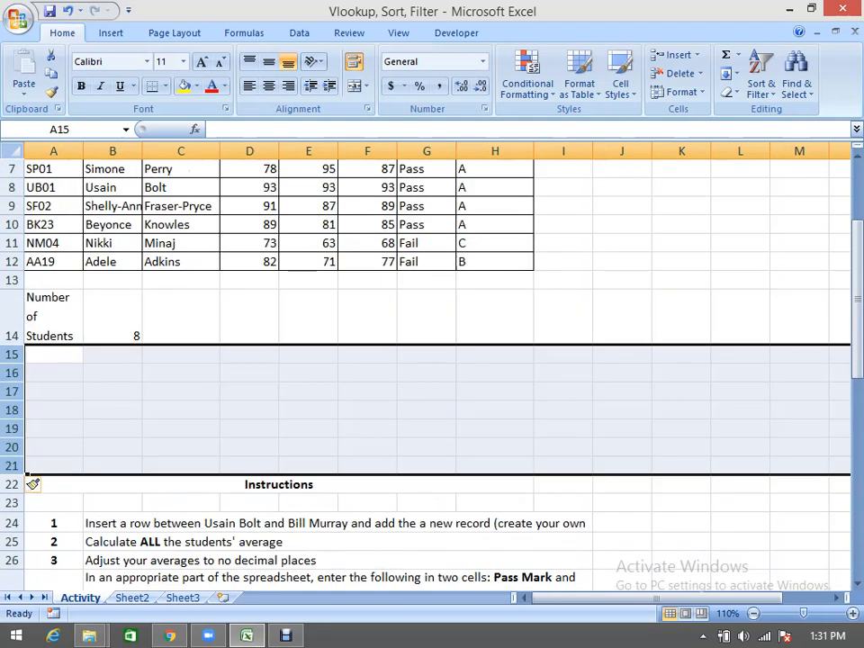
pyautogui.click(54, 373)
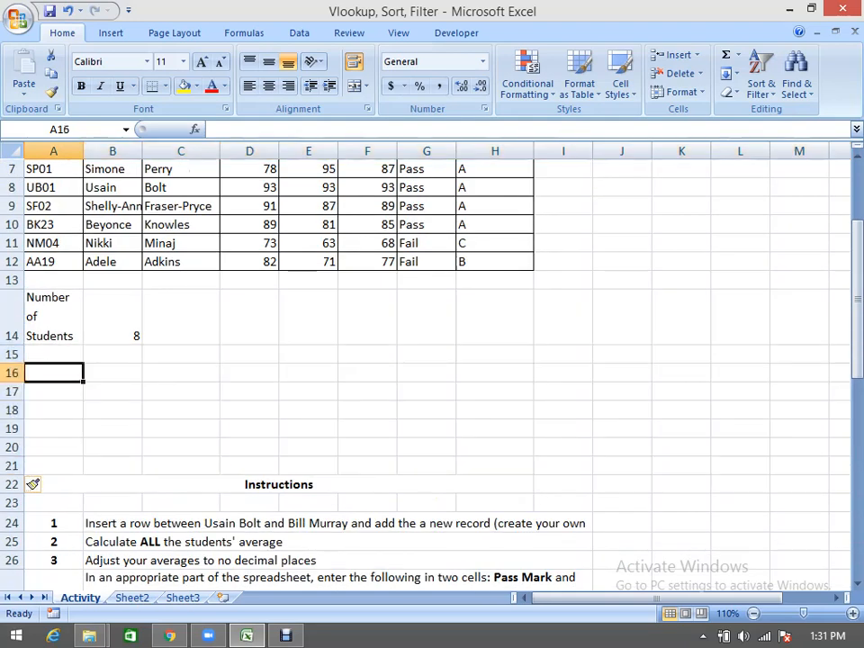
pyautogui.write('Cl')
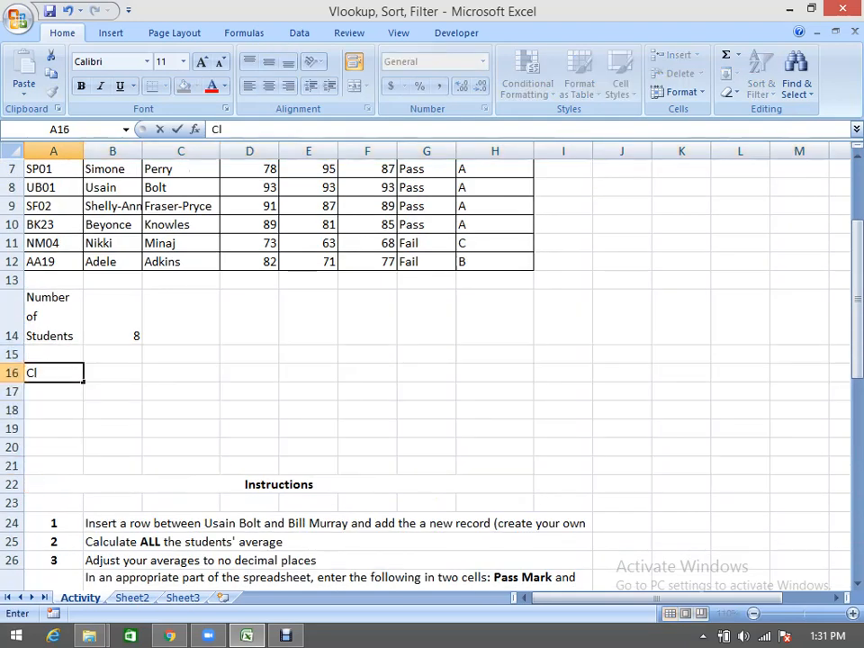
pyautogui.write('ass Average')
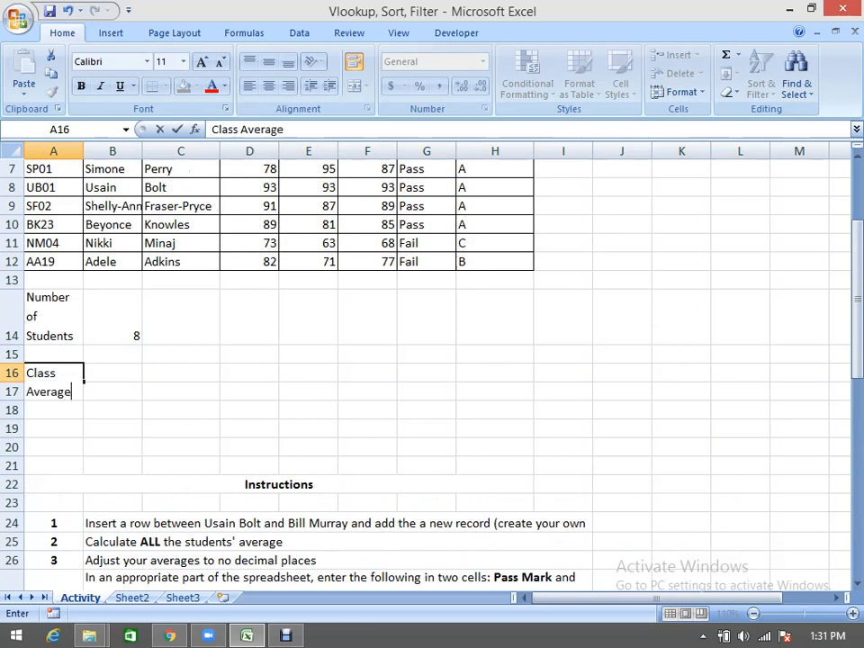
pyautogui.press('Return')
pyautogui.write('Highes')
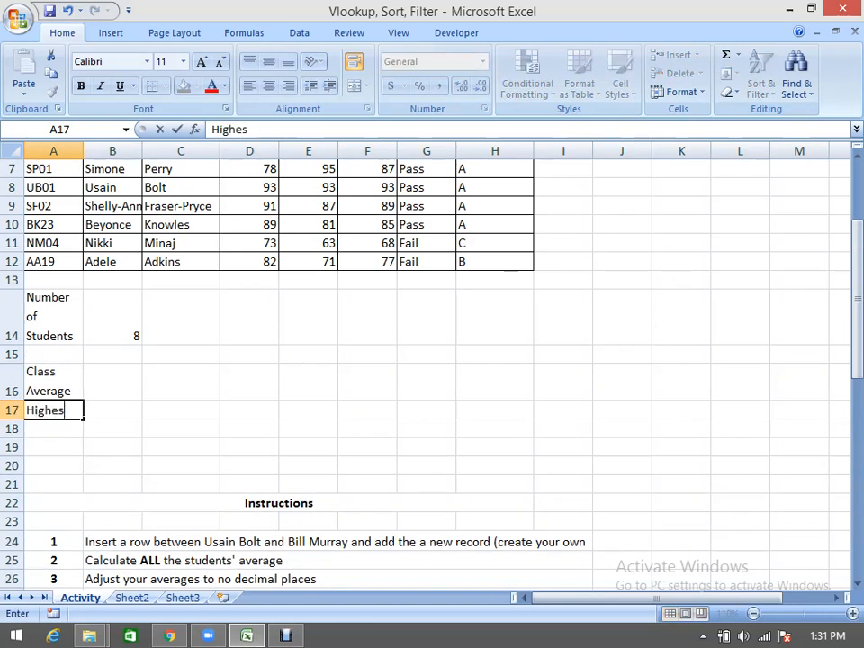
pyautogui.write('t Score')
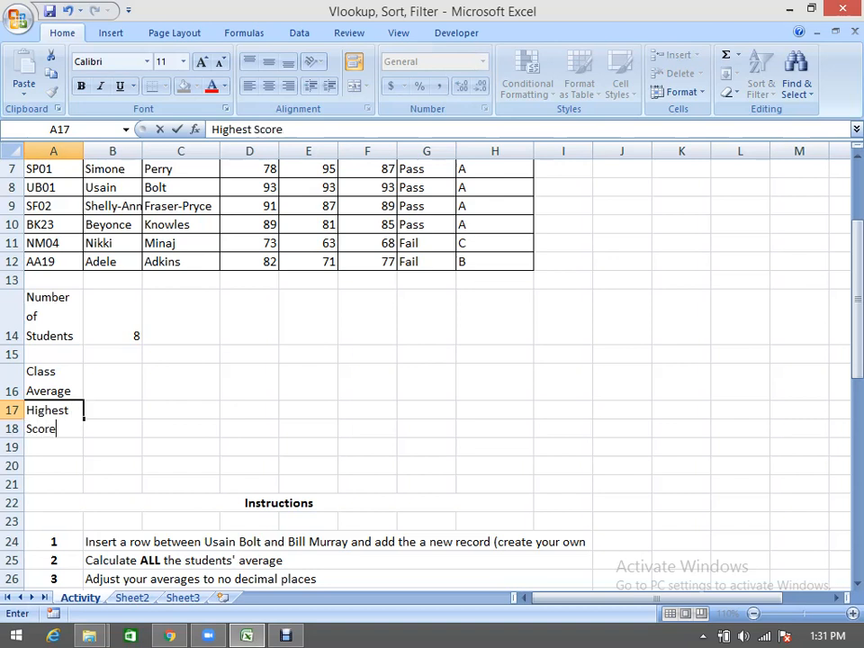
pyautogui.press('Return')
pyautogui.write('Lowest')
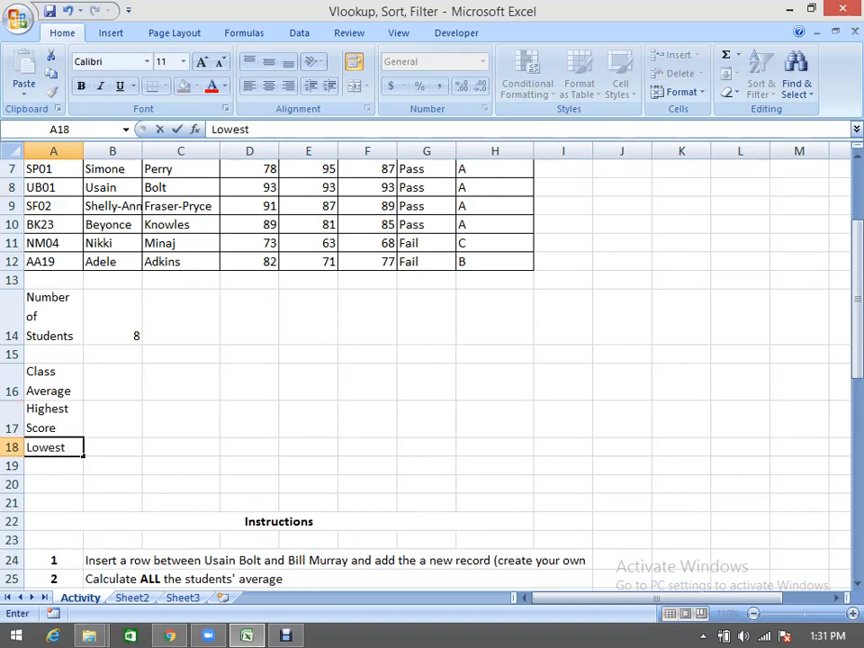
pyautogui.write(' Score')
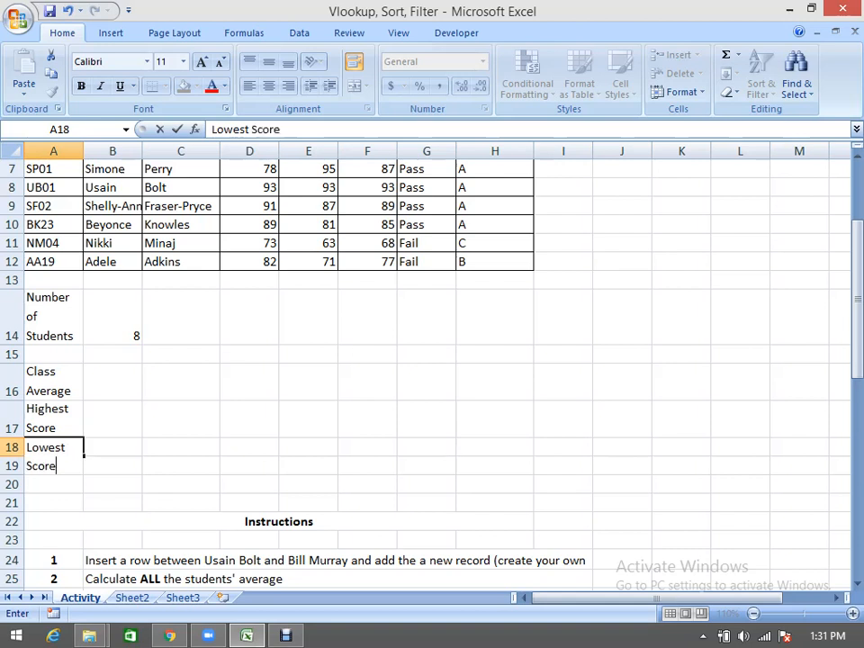
# Step: Calculate the class average in B16 with the formula =AVERAGE(F5:F12)
pyautogui.click(113, 381)
pyautogui.write('=')
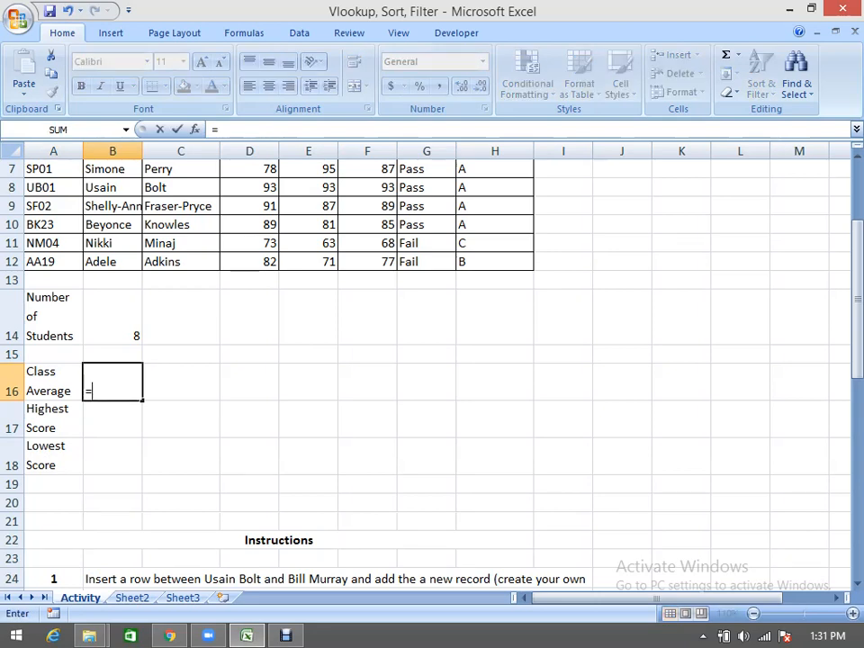
pyautogui.write('Aver')
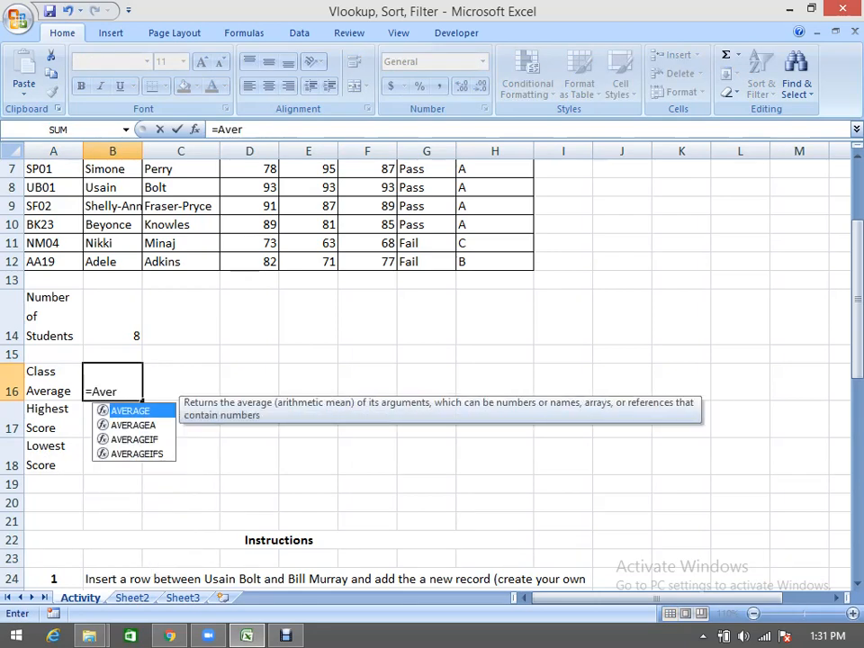
pyautogui.press('Tab')
pyautogui.scroll(2, 423, 360)
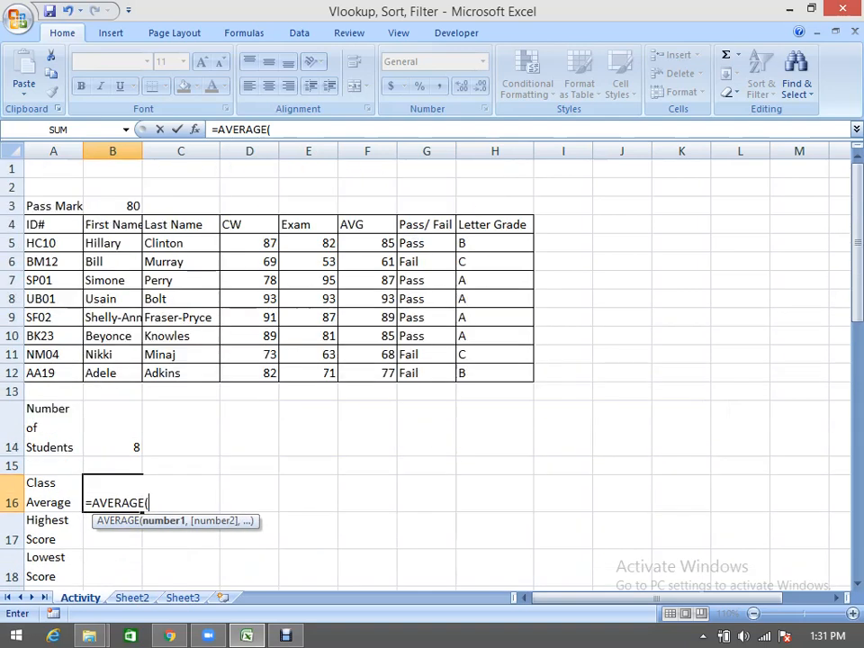
pyautogui.moveTo(378, 243); pyautogui.dragTo(387, 375)
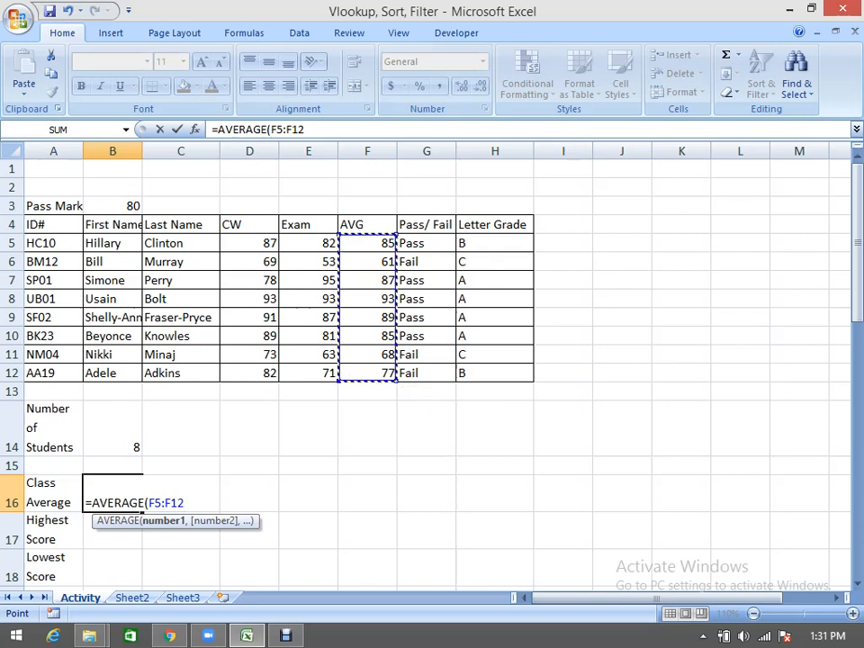
pyautogui.write(')')
pyautogui.press('Return')
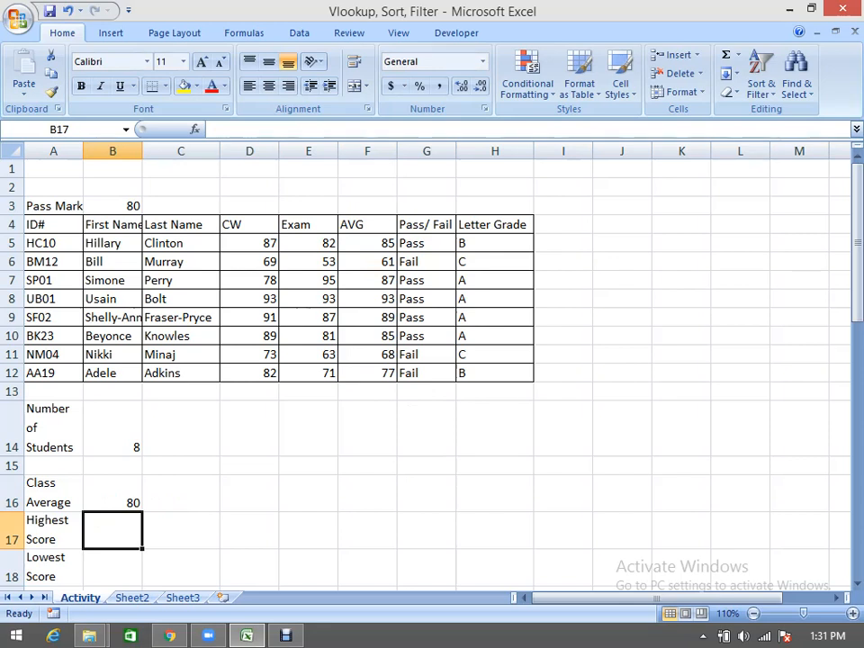
# Step: Calculate the highest score in B17 with the formula =MAX(F5:F12)
pyautogui.write('=')
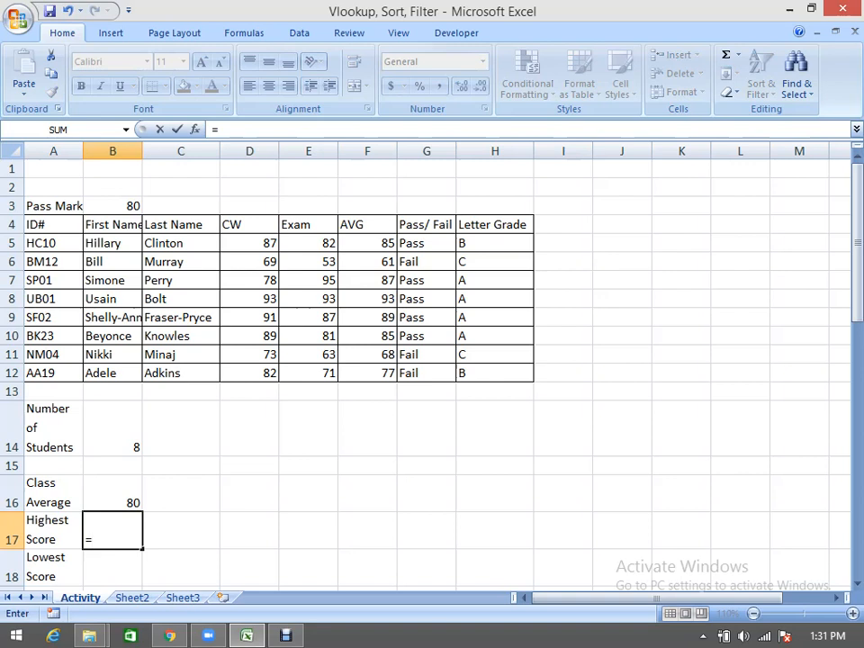
pyautogui.write('=ma')
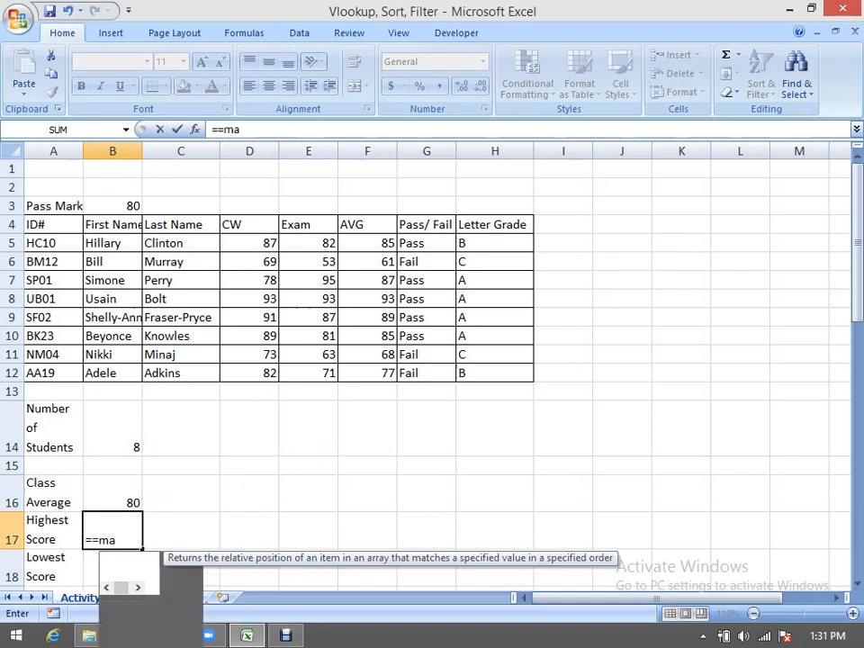
pyautogui.press('BackSpace')
pyautogui.press('BackSpace')
pyautogui.press('BackSpace')
pyautogui.write('ma')
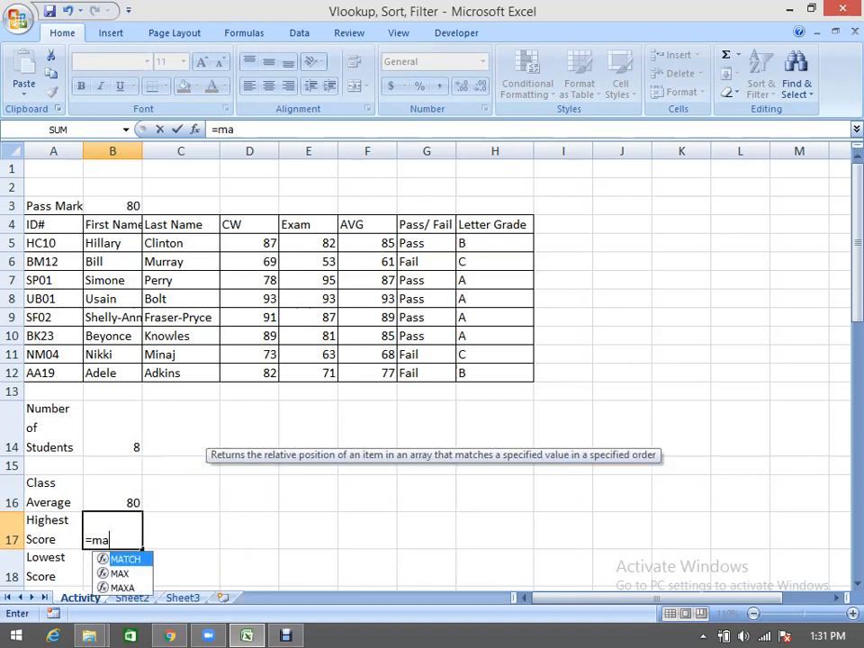
pyautogui.press('Down')
pyautogui.press('Tab')
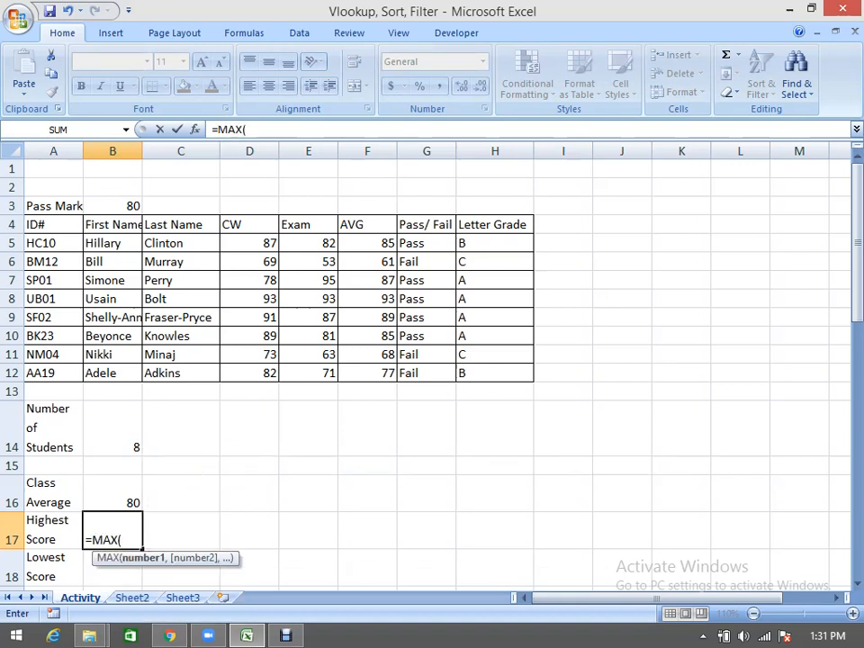
pyautogui.click(367, 243)
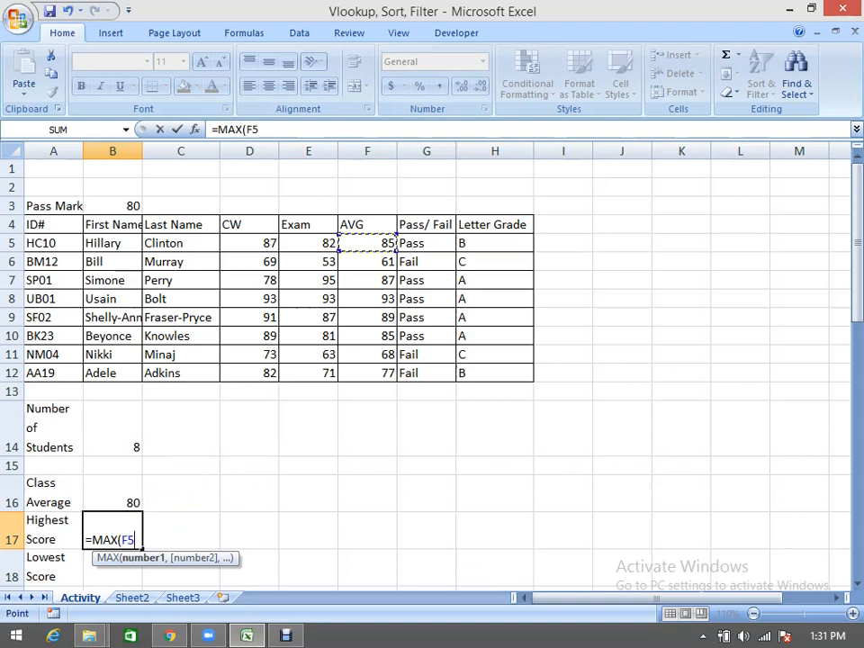
pyautogui.moveTo(368, 243); pyautogui.dragTo(368, 373)
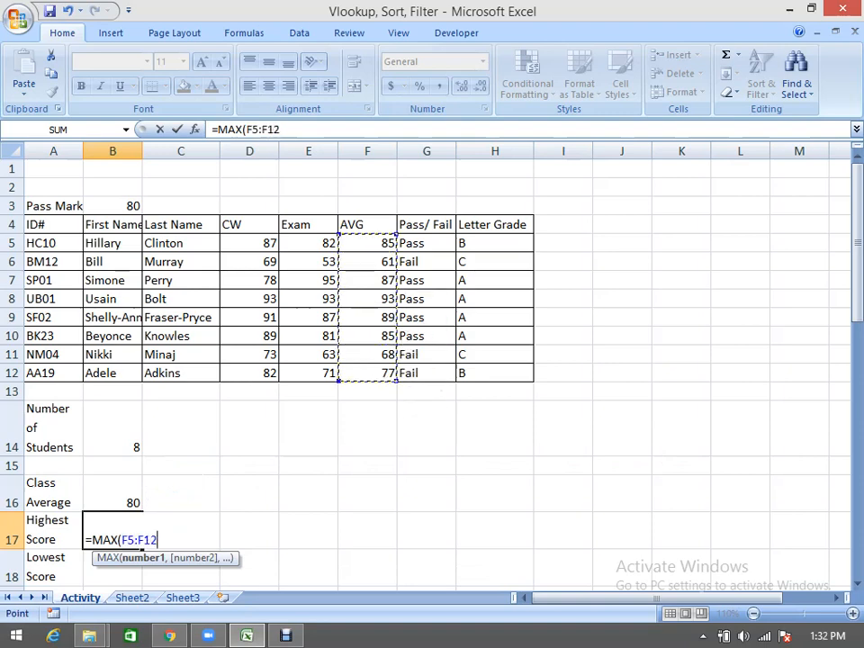
pyautogui.write(')')
pyautogui.press('Return')
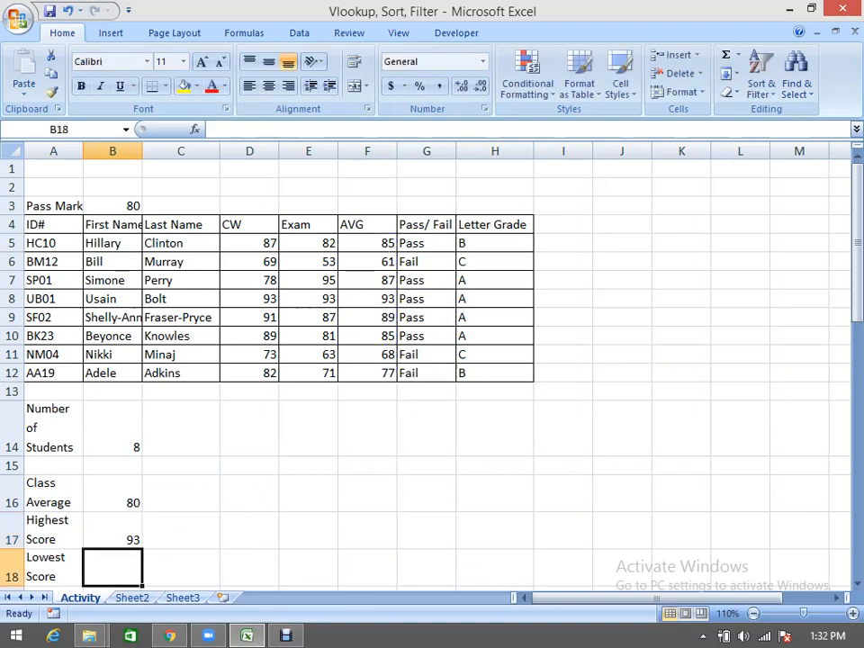
# Step: Calculate the lowest score in B18 with the formula =MIN(F5:F12)
pyautogui.scroll(-1, 427, 360)
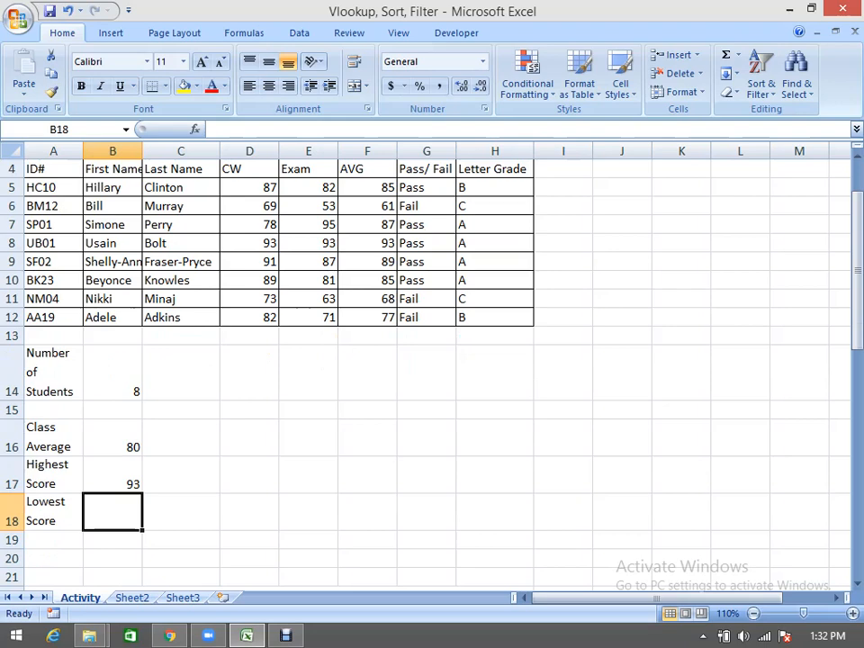
pyautogui.write('=Mi')
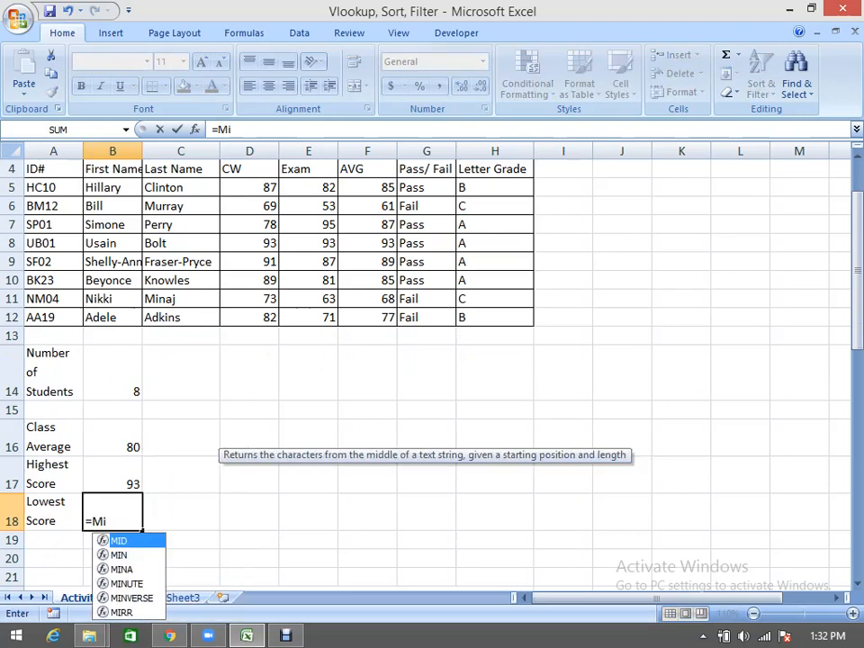
pyautogui.press('Down')
pyautogui.press('Tab')
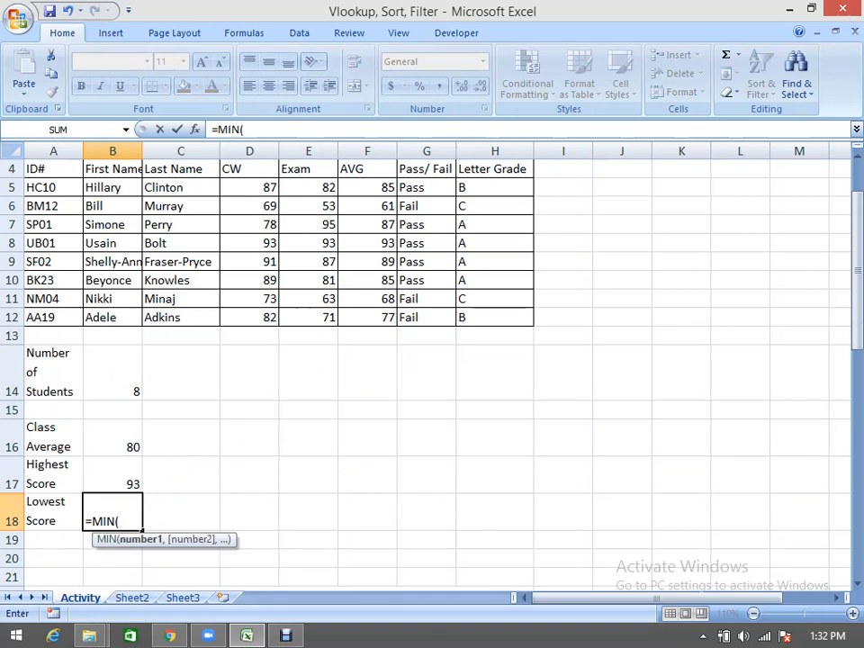
pyautogui.moveTo(367, 187); pyautogui.dragTo(382, 318)
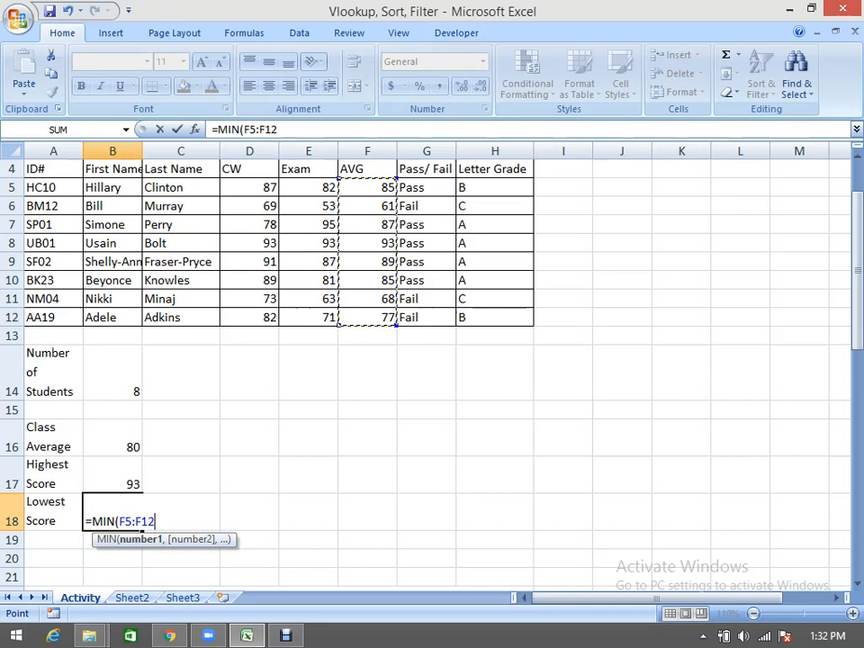
pyautogui.write(')')
pyautogui.press('Return')
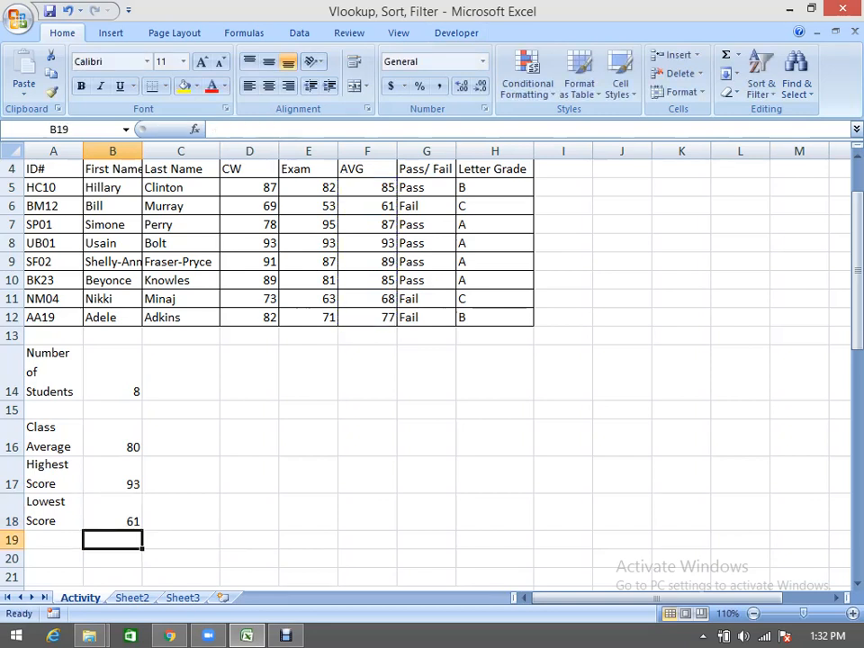
pyautogui.click(113, 475)
pyautogui.click(113, 512)
# Step: Check the sorting instruction, then start a custom sort of the grades table A4:H12 with Last Name, A to Z, as the first key
pyautogui.scroll(-2, 426, 365)
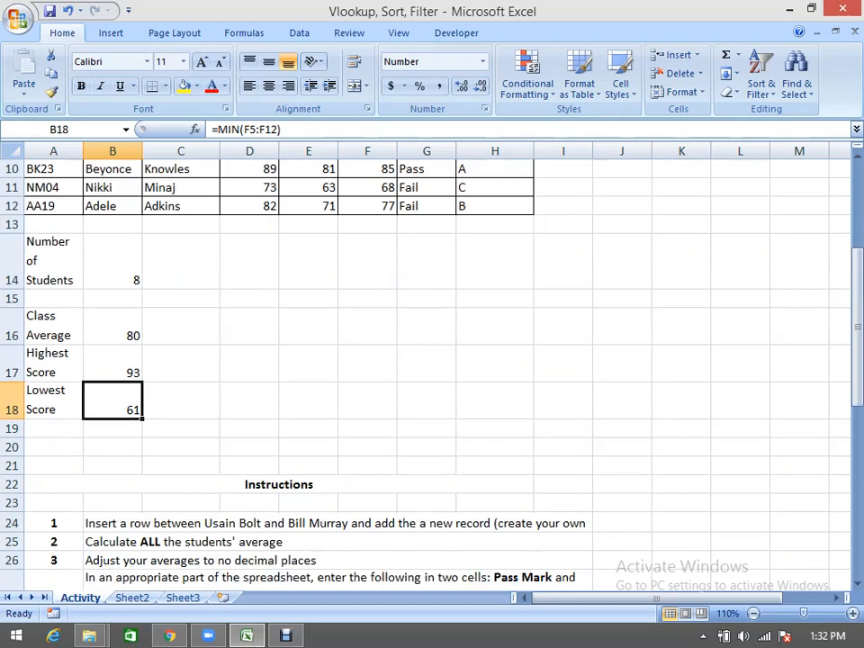
pyautogui.scroll(-7, 426, 365)
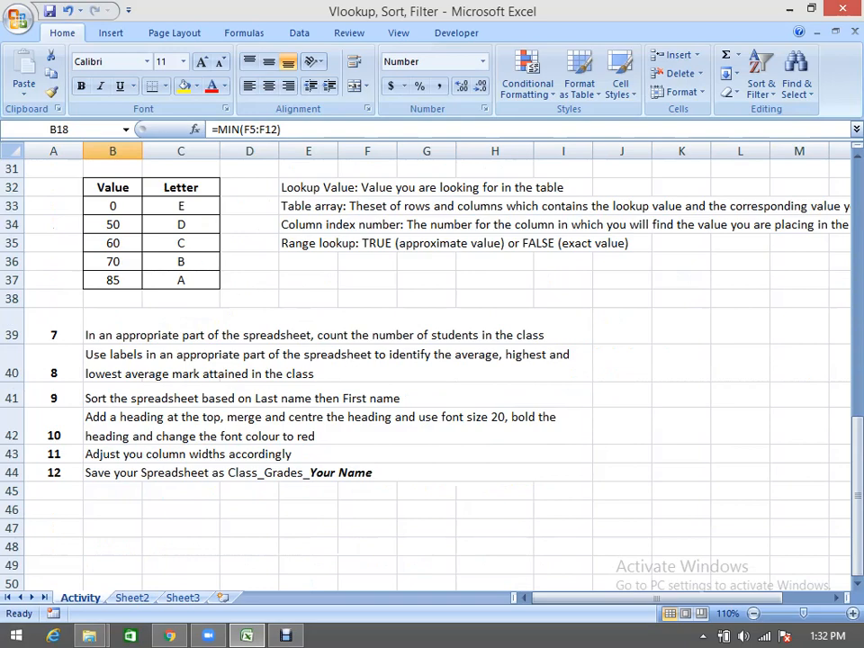
pyautogui.scroll(10, 426, 365)
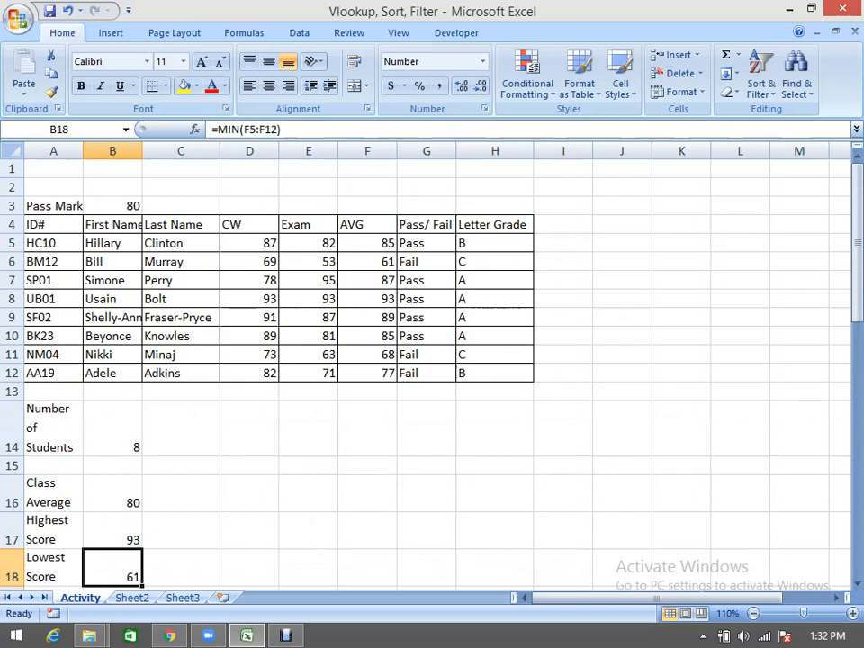
pyautogui.moveTo(53, 224); pyautogui.dragTo(495, 373)
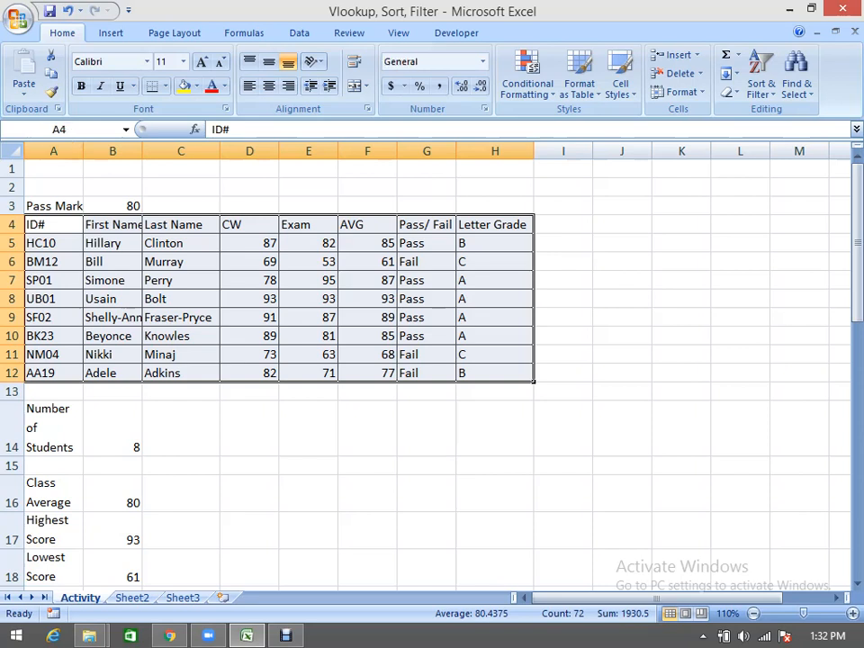
pyautogui.click(298, 33)
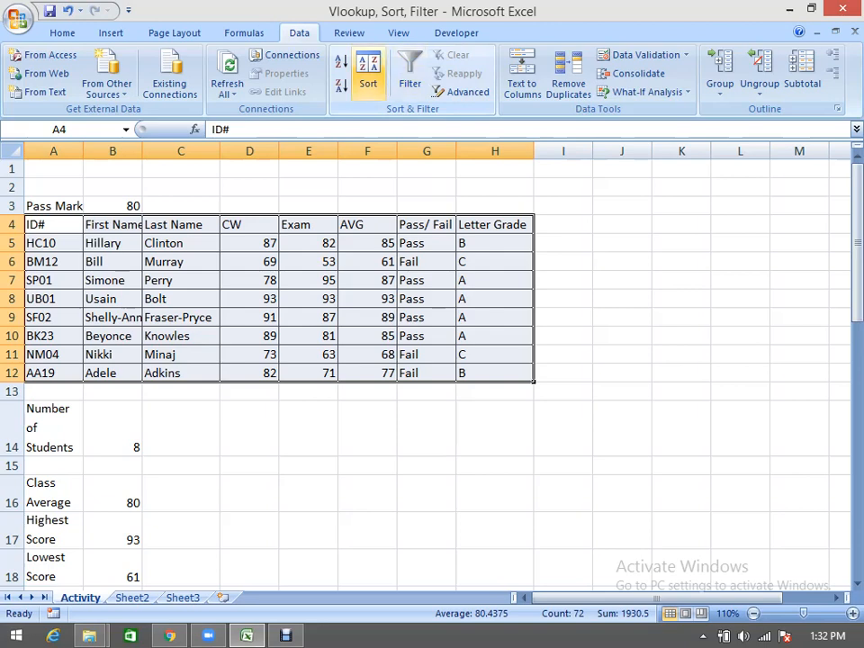
pyautogui.click(368, 74)
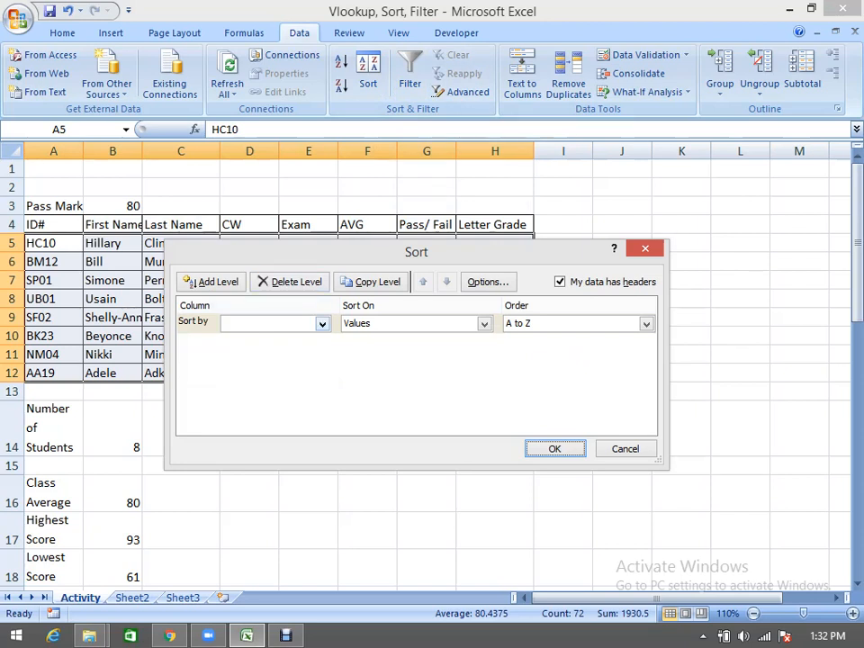
pyautogui.click(321, 324)
pyautogui.click(243, 361)
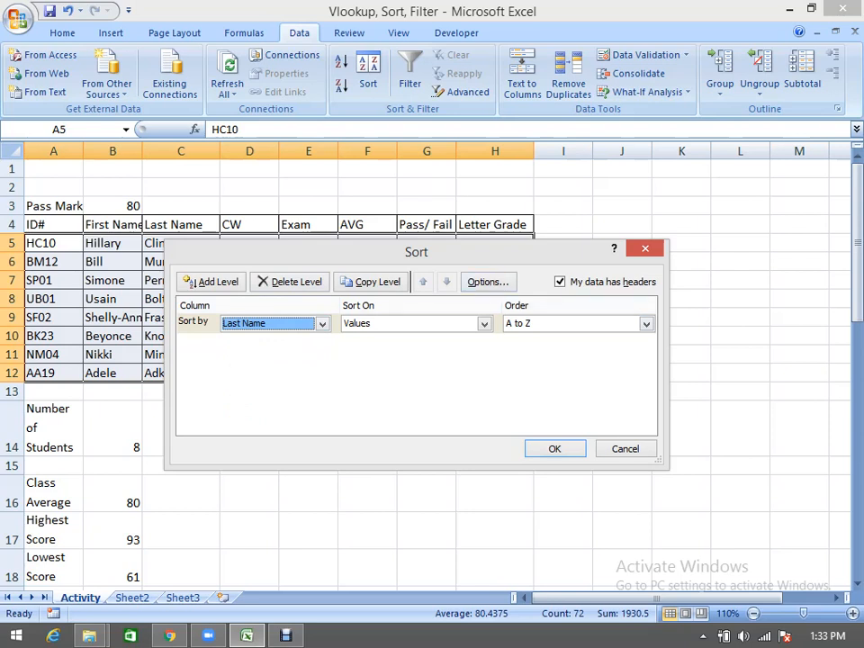
pyautogui.click(321, 323)
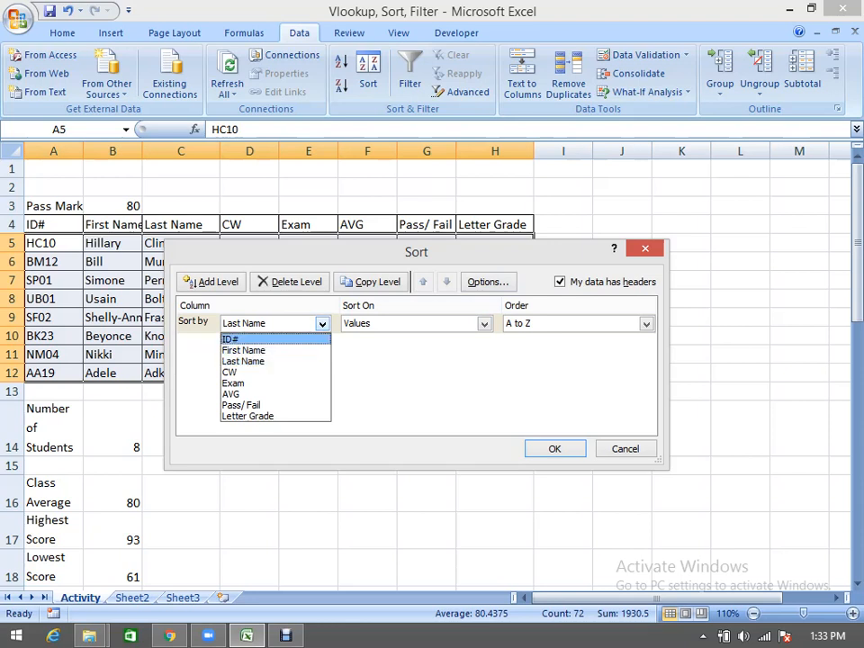
pyautogui.click(243, 361)
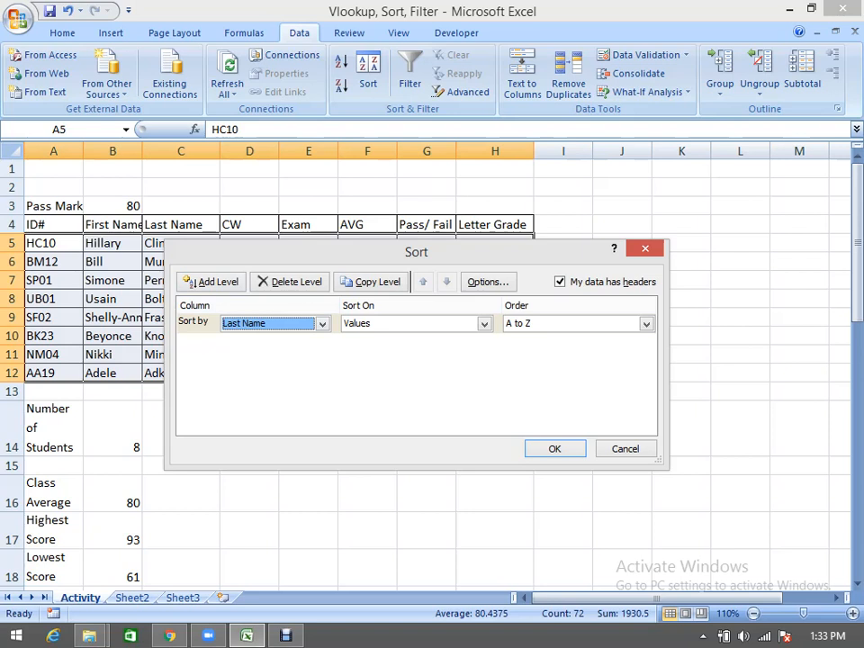
# Step: Add First Name, A to Z, as the second sort level and apply the sort to the grades table
pyautogui.click(192, 283)
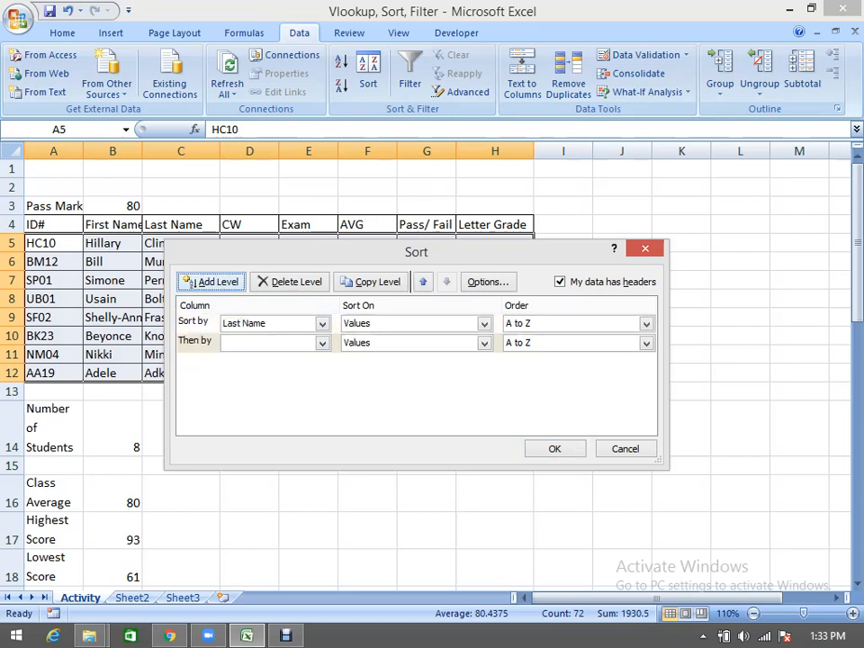
pyautogui.click(322, 343)
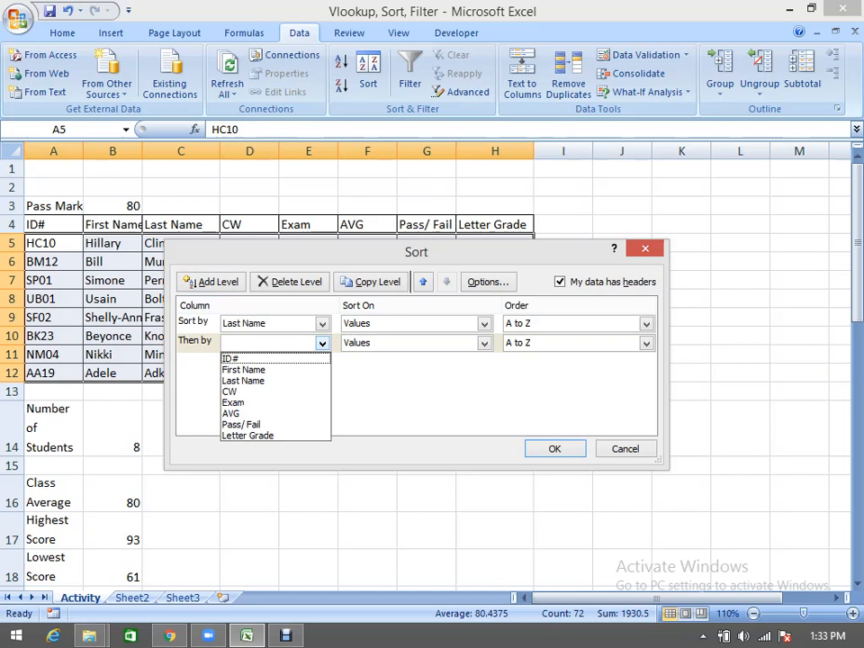
pyautogui.click(243, 370)
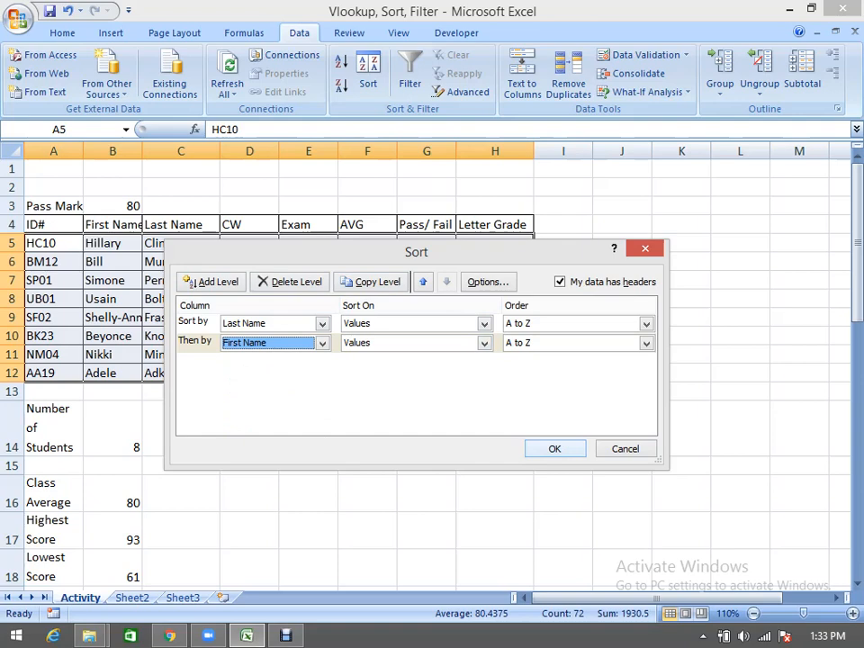
pyautogui.press('Return')
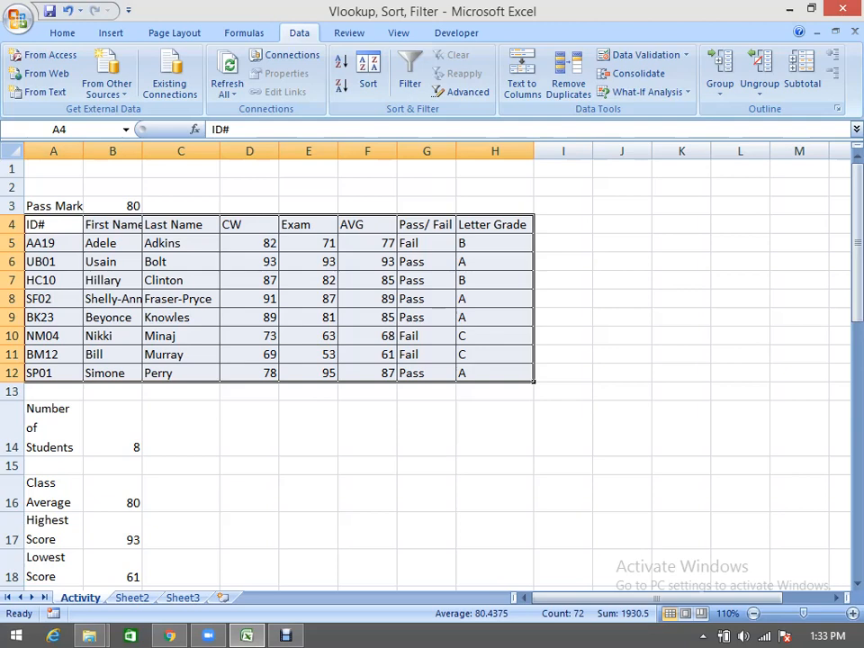
# Step: Check the heading instruction, merge and centre A1:H1 and enter the heading "Academic Record", leaving the heading cell selected
pyautogui.scroll(-10, 423, 360)
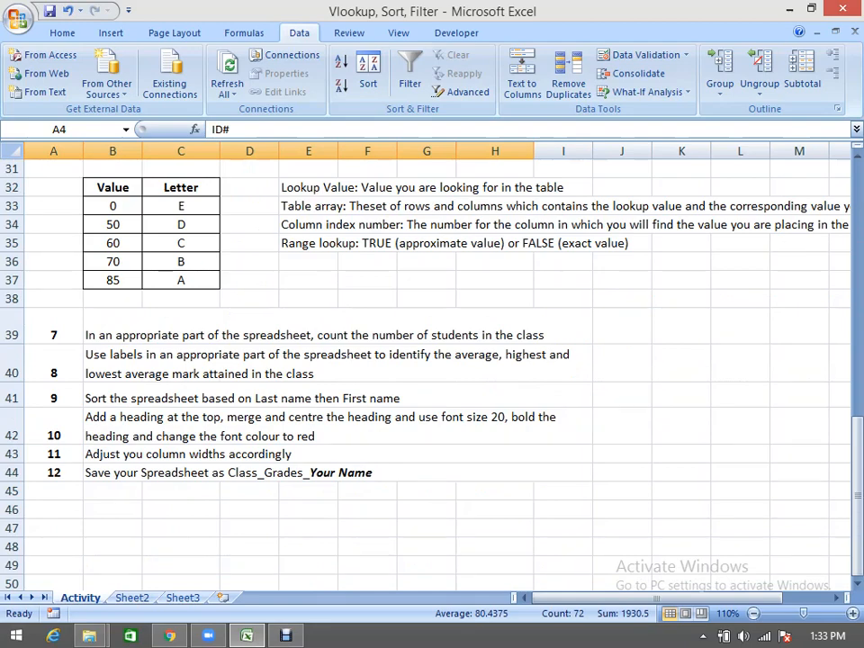
pyautogui.scroll(10, 432, 360)
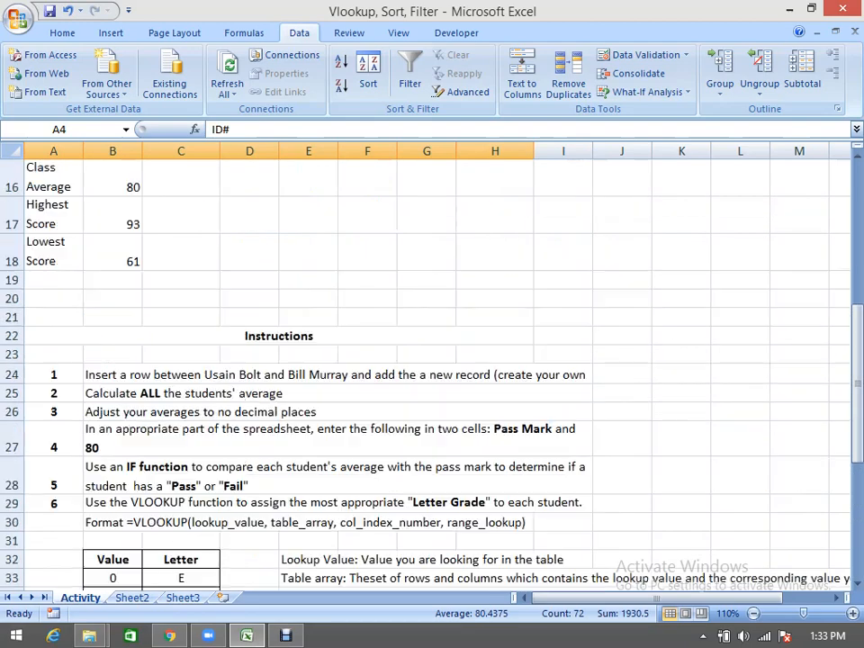
pyautogui.scroll(1, 243, 72)
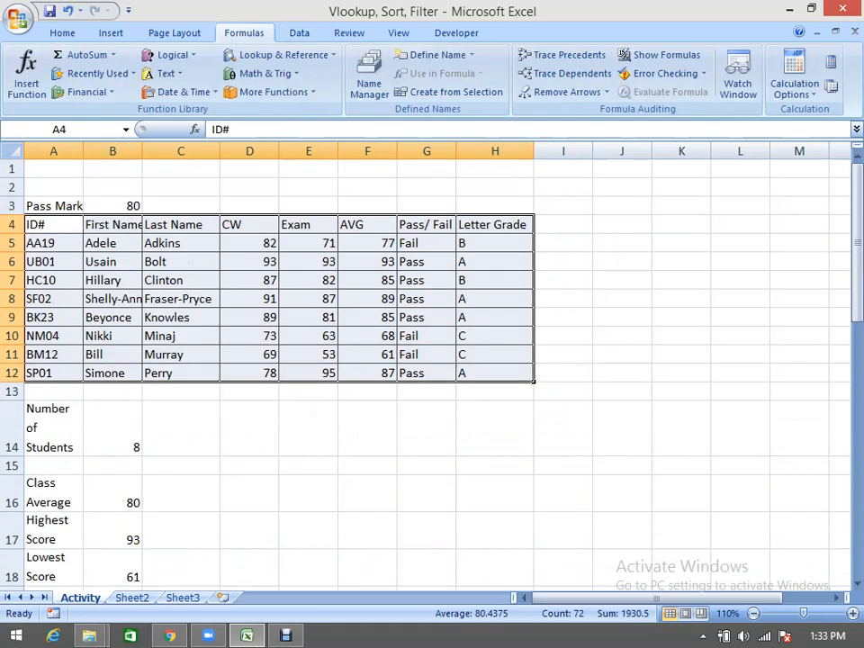
pyautogui.moveTo(53, 168); pyautogui.dragTo(495, 168)
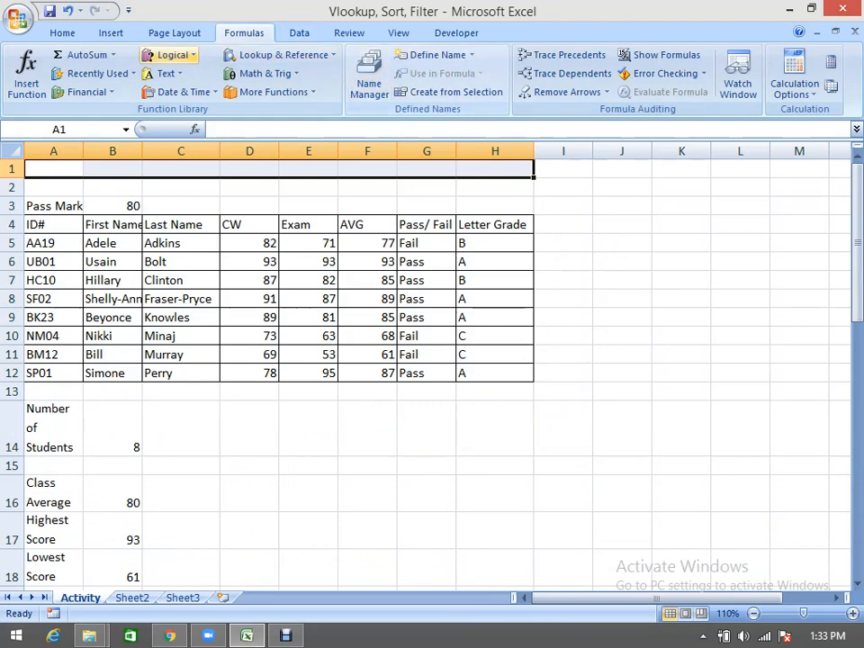
pyautogui.scroll(3, 181, 54)
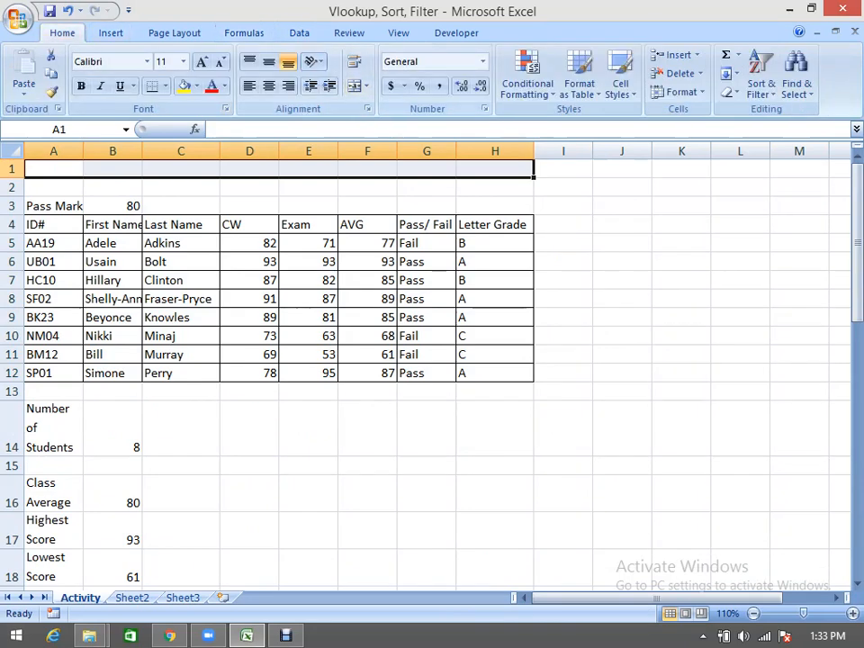
pyautogui.click(354, 85)
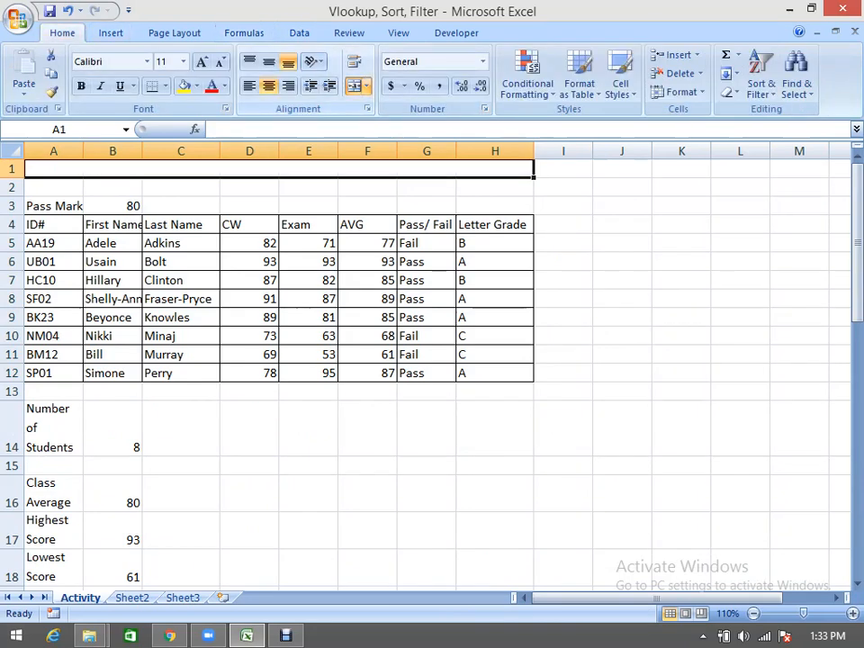
pyautogui.write('Academ')
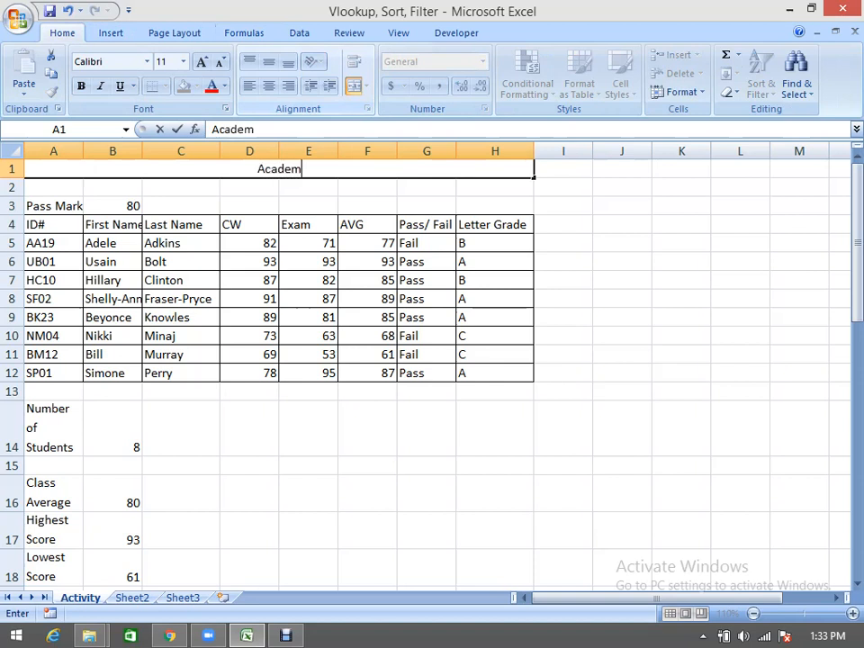
pyautogui.write('ic Record')
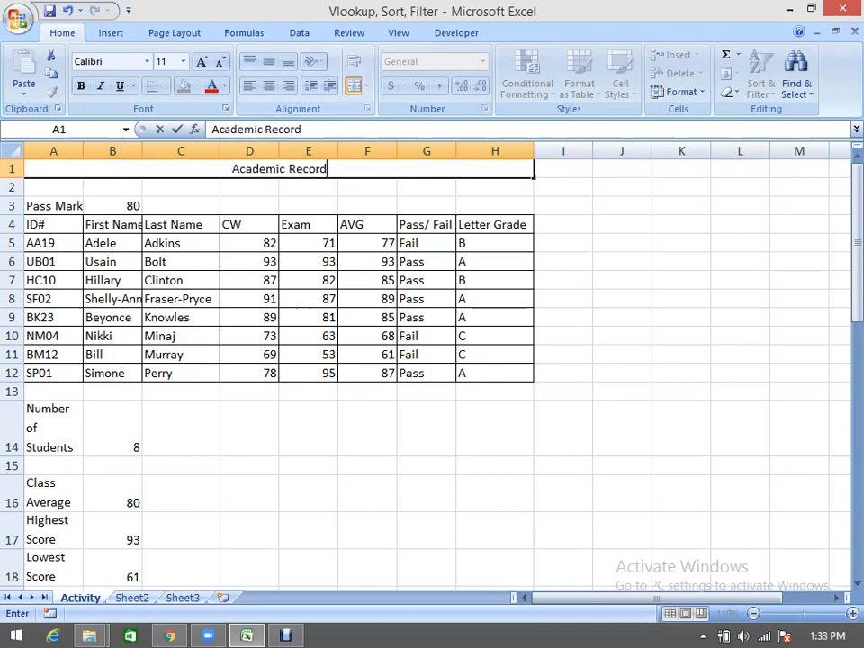
pyautogui.click(180, 206)
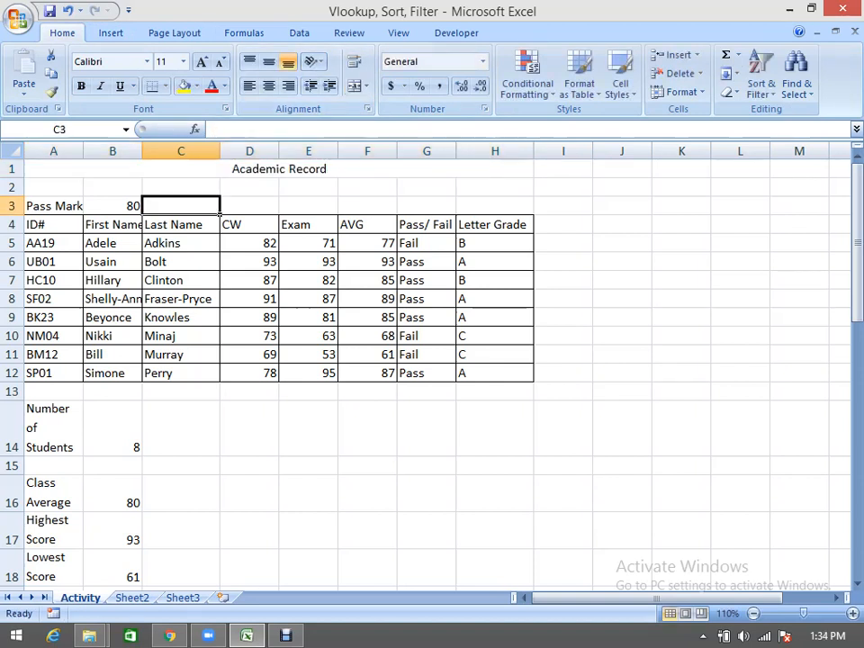
pyautogui.click(279, 168)
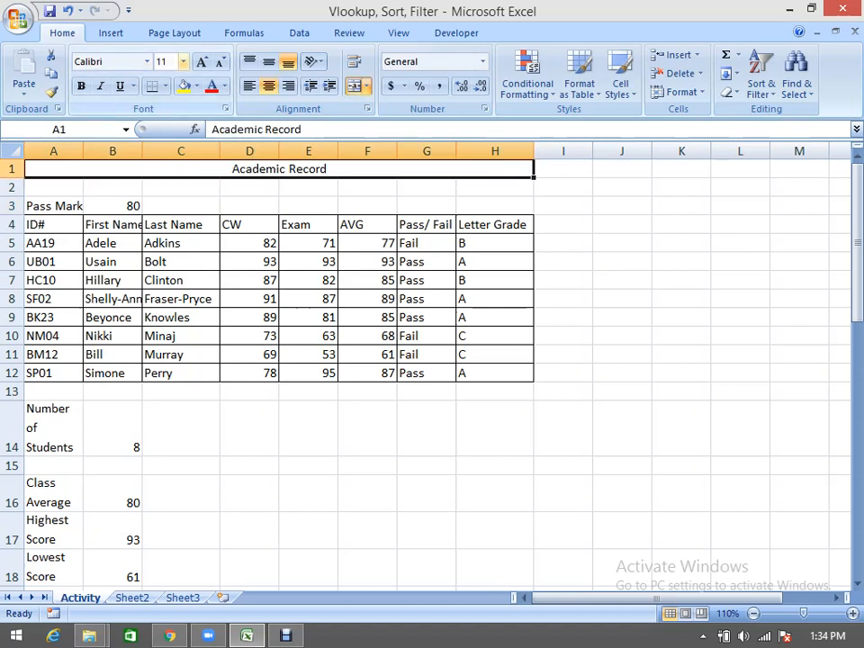
# Step: Set the merged heading's font size to 20 and its font colour to red
pyautogui.click(183, 61)
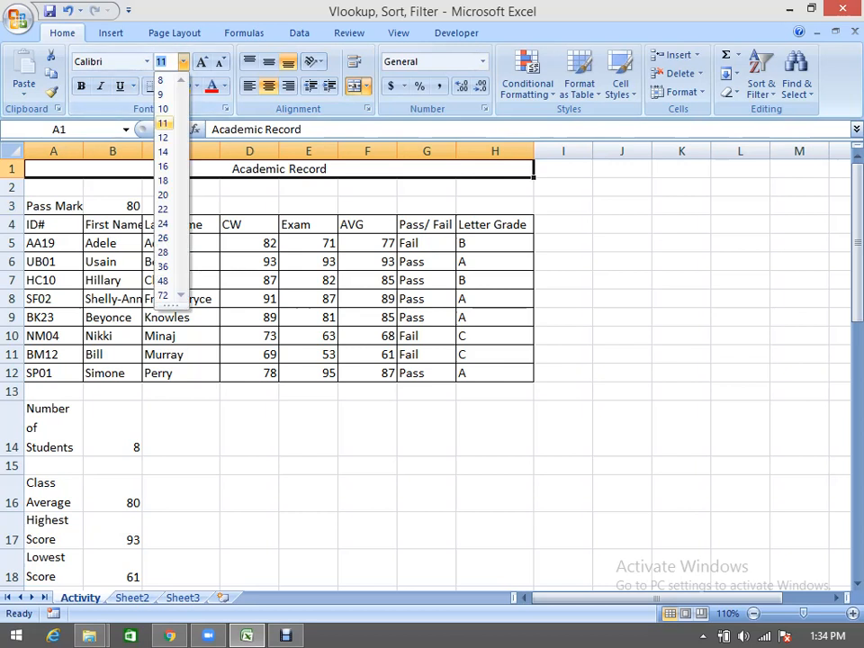
pyautogui.click(164, 195)
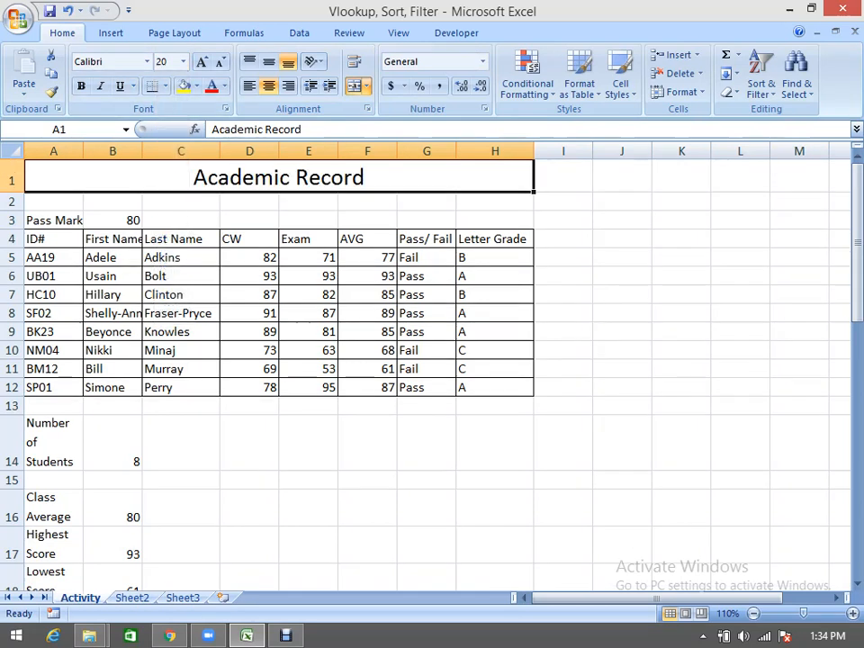
pyautogui.click(211, 85)
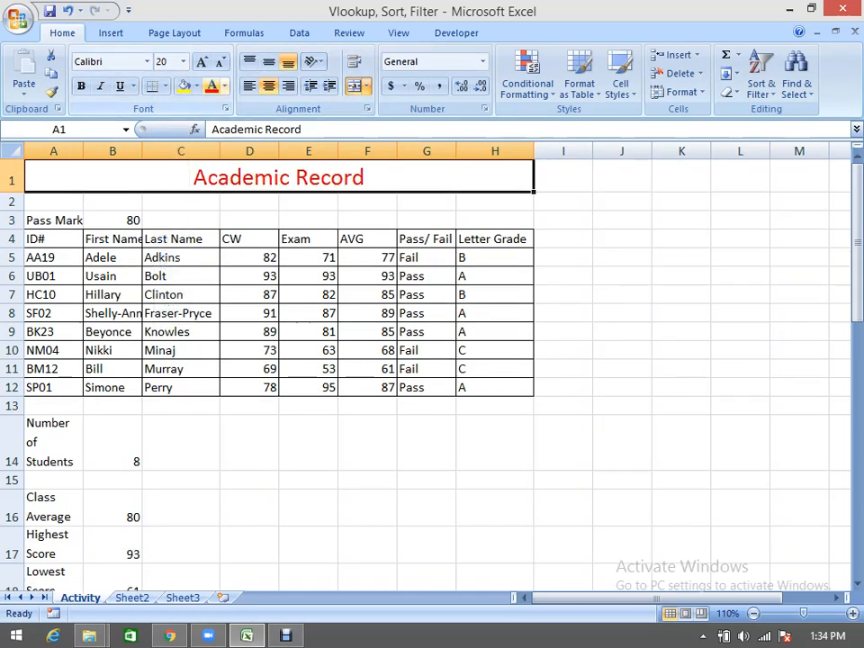
# Step: Recheck the heading instruction, then reapply font size 20 to the "Academic Record" heading and make it bold
pyautogui.click(426, 477)
pyautogui.scroll(-3, 426, 298)
pyautogui.scroll(-9, 427, 360)
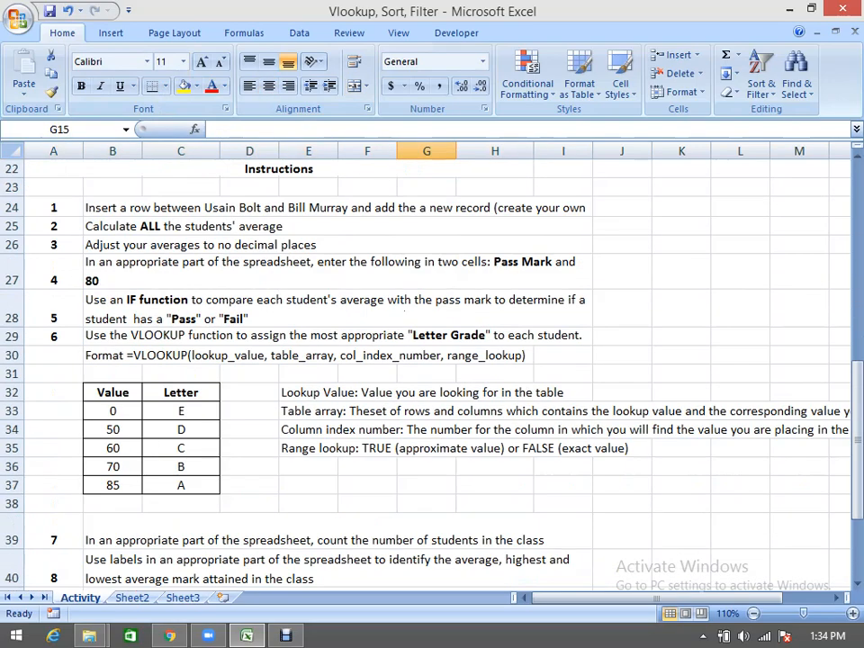
pyautogui.scroll(12, 427, 360)
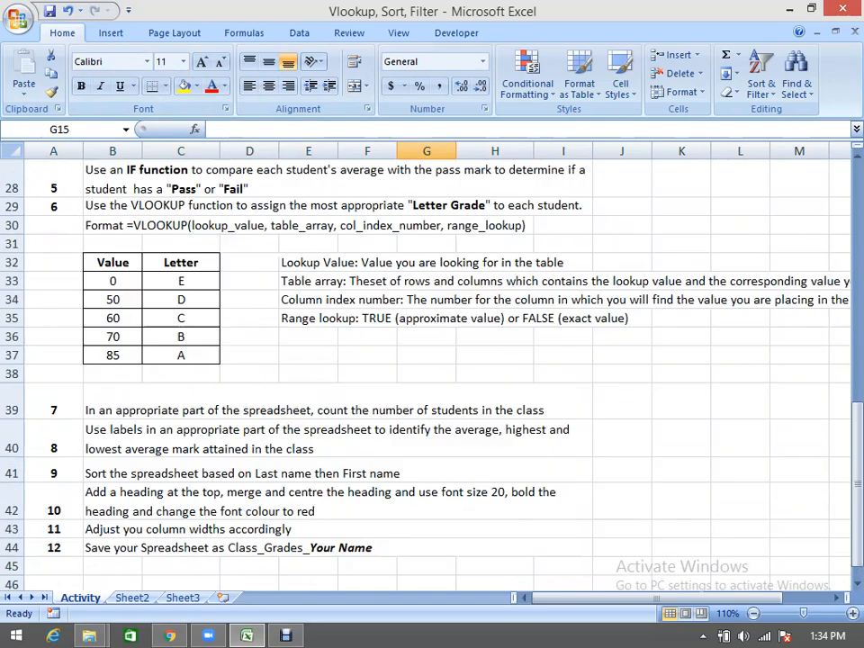
pyautogui.click(278, 178)
pyautogui.click(161, 61)
pyautogui.write('20')
pyautogui.press('Return')
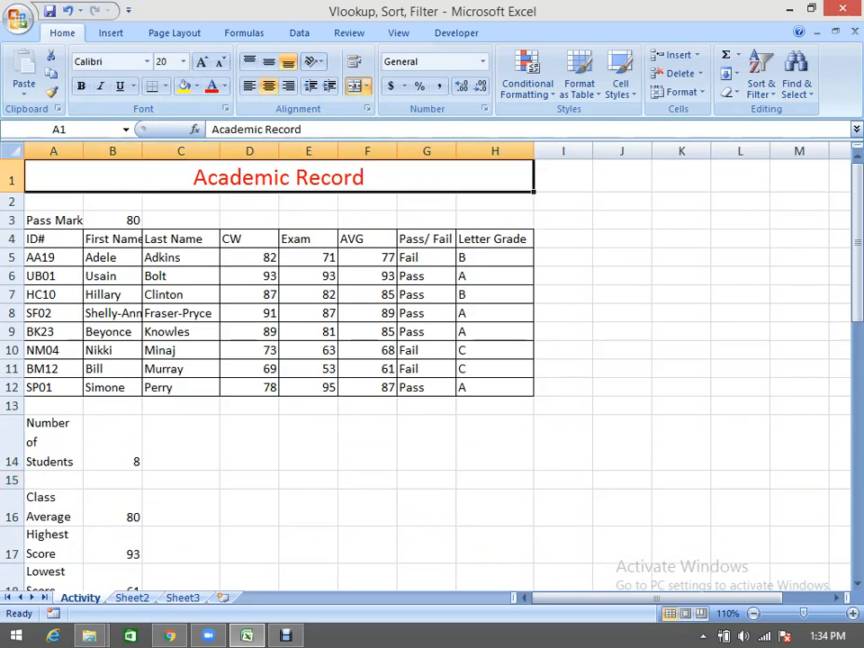
pyautogui.hotkey('ctrl', 'b')
pyautogui.click(494, 545)
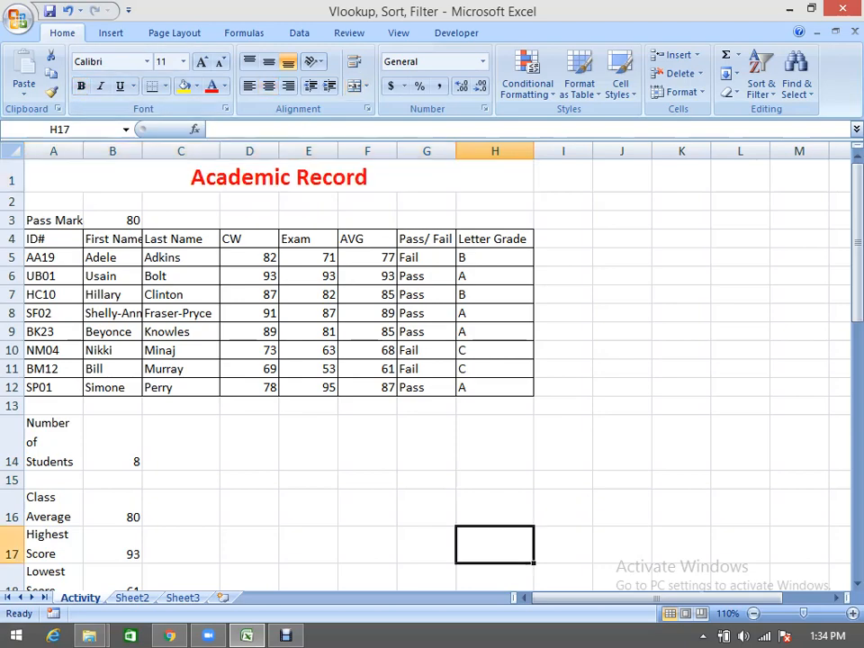
# Step: Review the column width and saving instructions, then check instructions 1 to 4 in B24:B27 against the worksheet
pyautogui.scroll(-11, 427, 360)
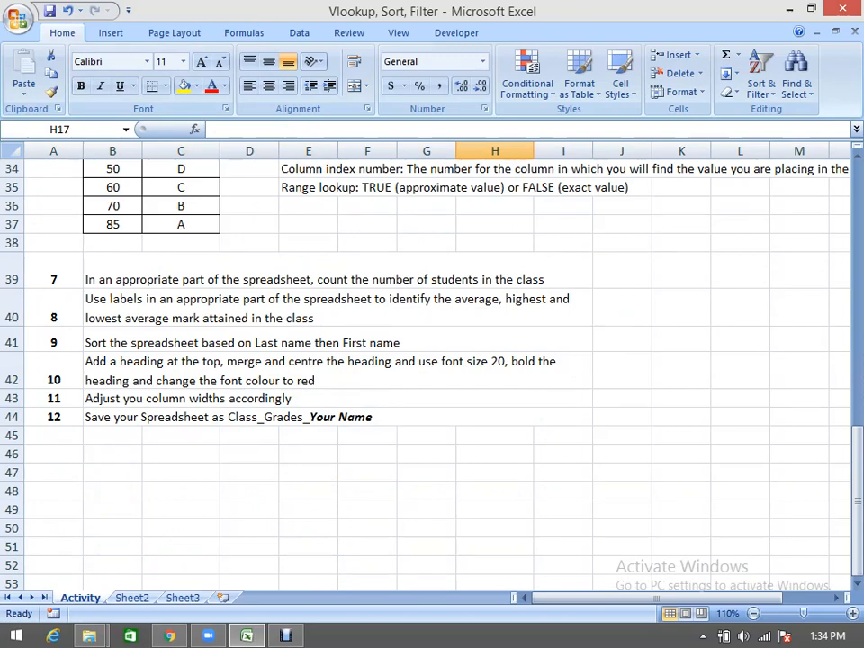
pyautogui.scroll(11, 427, 360)
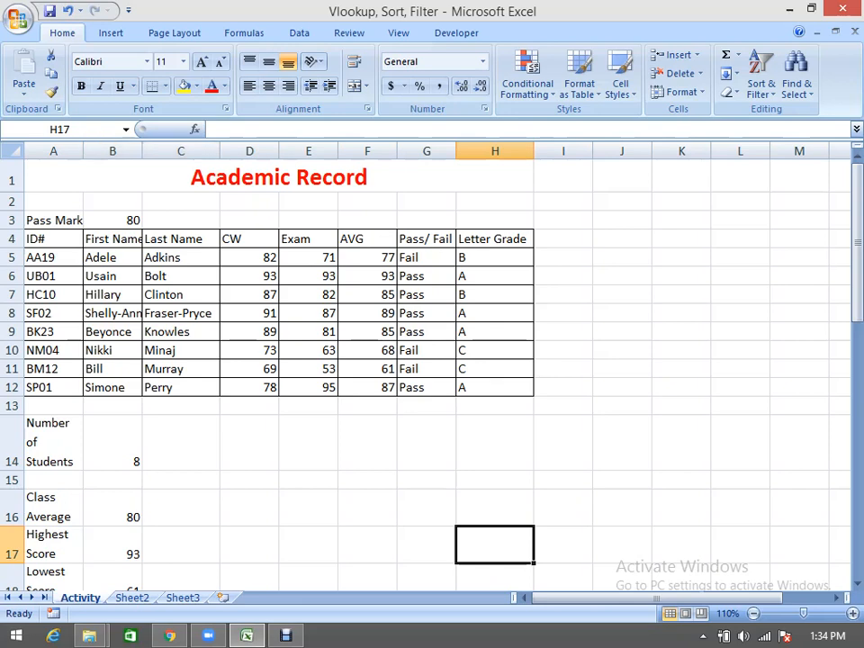
pyautogui.scroll(-1, 428, 360)
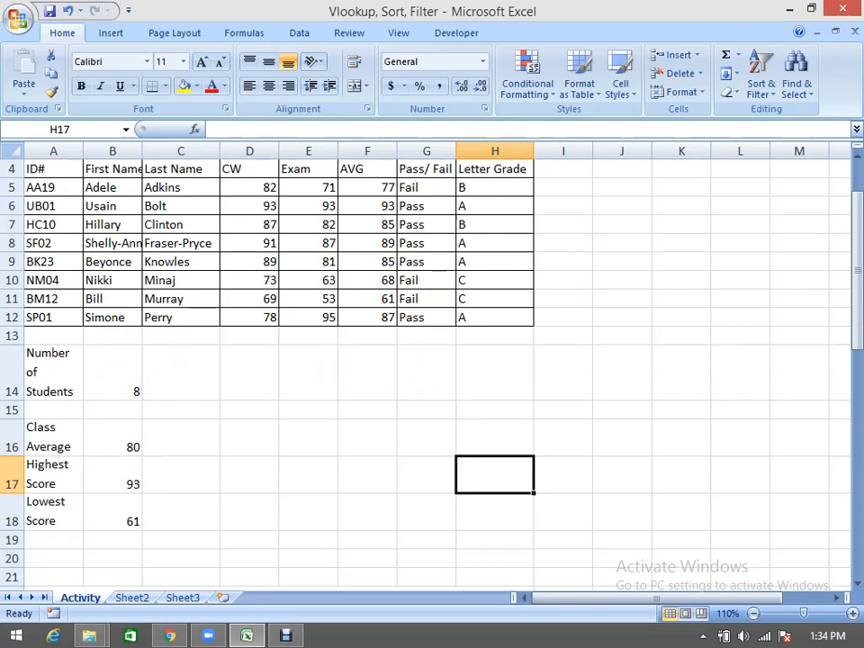
pyautogui.scroll(-3, 428, 360)
pyautogui.click(334, 469)
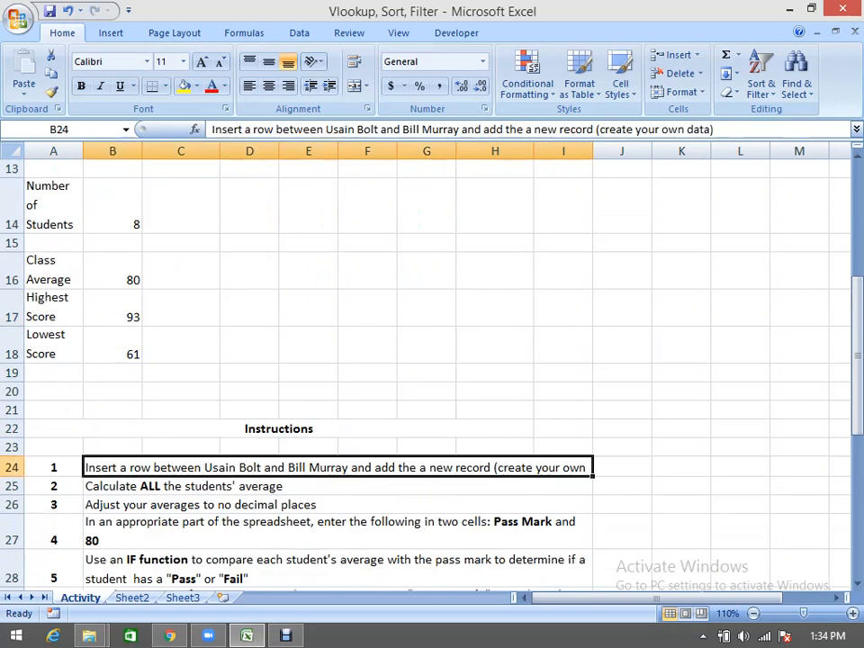
pyautogui.click(335, 487)
pyautogui.click(334, 505)
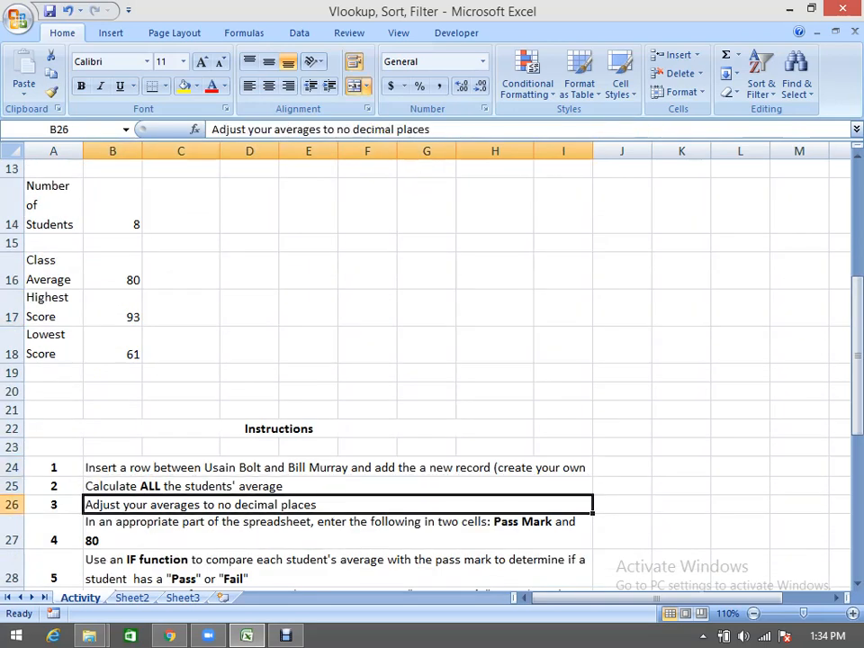
pyautogui.click(335, 531)
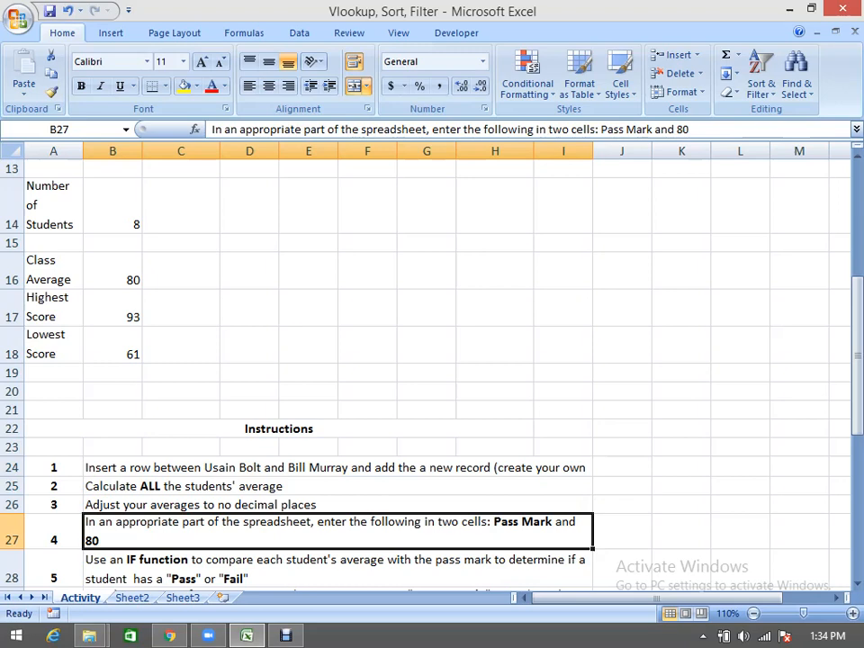
pyautogui.scroll(4, 432, 361)
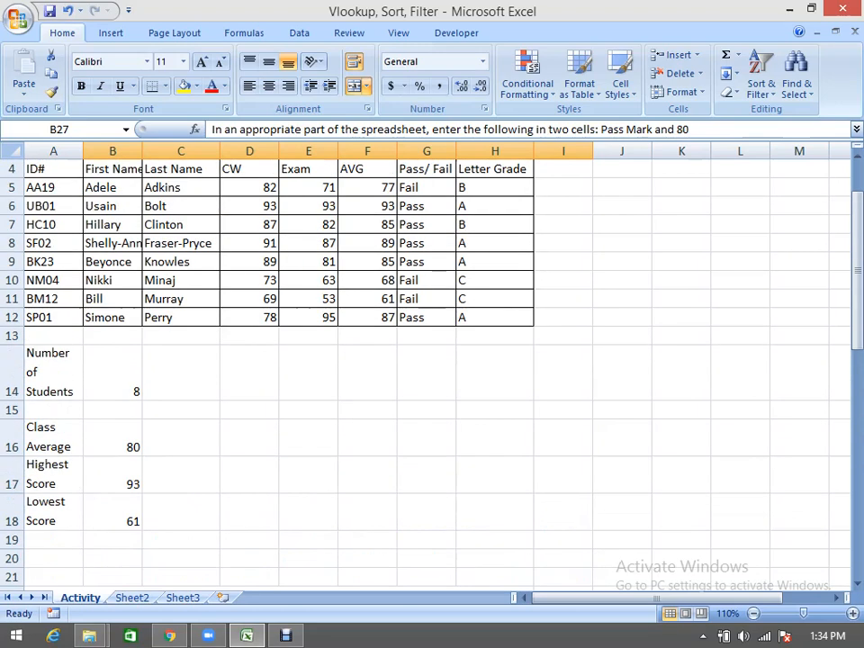
pyautogui.scroll(-4, 432, 360)
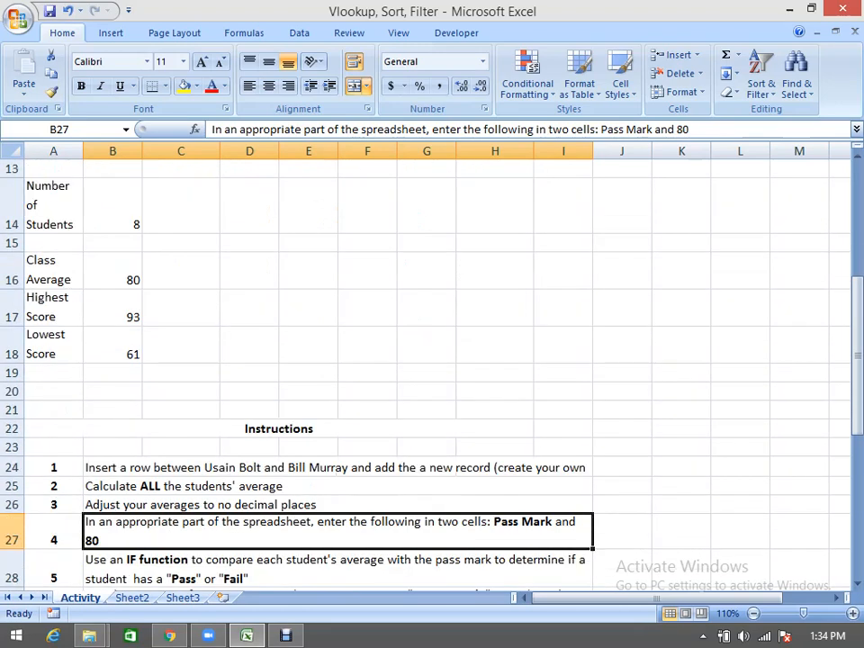
# Step: Widen column B so that the First Name heading and all first names fit in their cells
pyautogui.click(335, 504)
pyautogui.scroll(4, 432, 360)
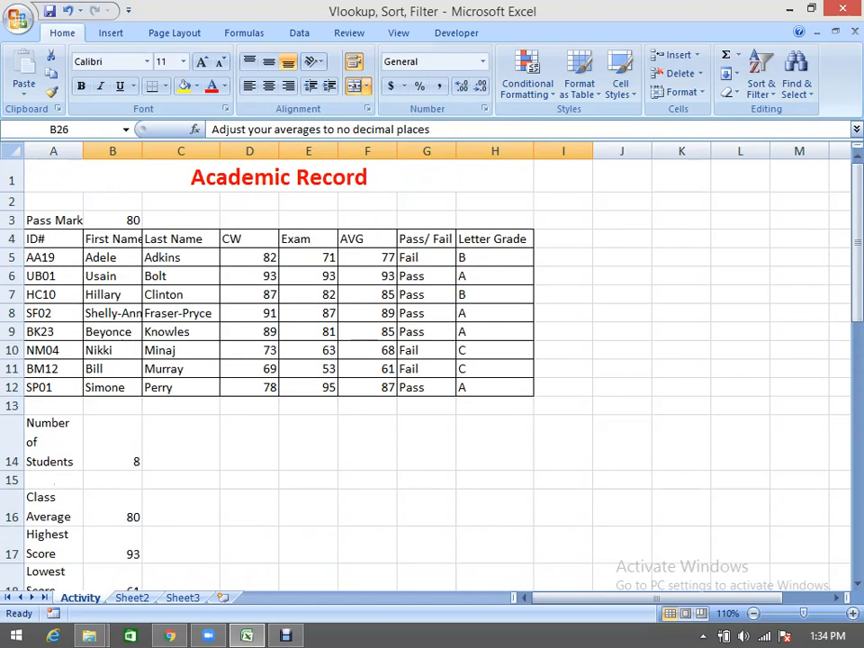
pyautogui.moveTo(143, 150); pyautogui.dragTo(157, 151)
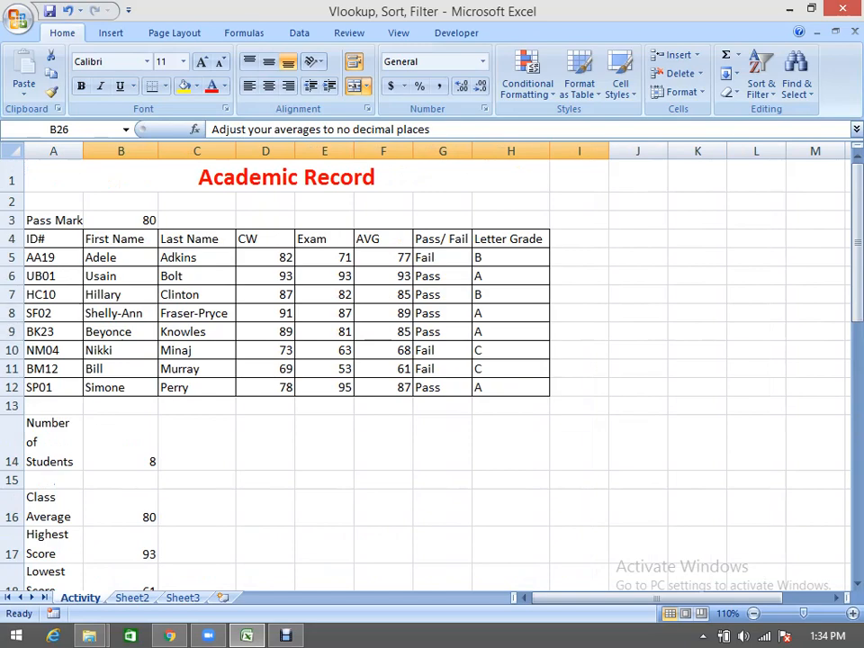
# Step: Check the final instructions, then inspect the formulas in F5, G5, H5, B14, B17 and B18
pyautogui.scroll(-9, 646, 349)
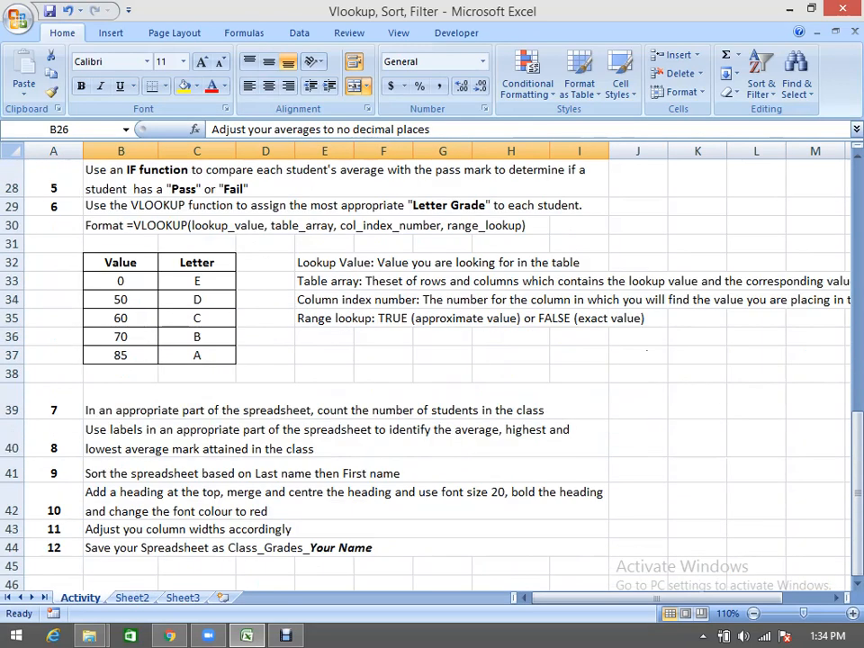
pyautogui.scroll(9, 646, 351)
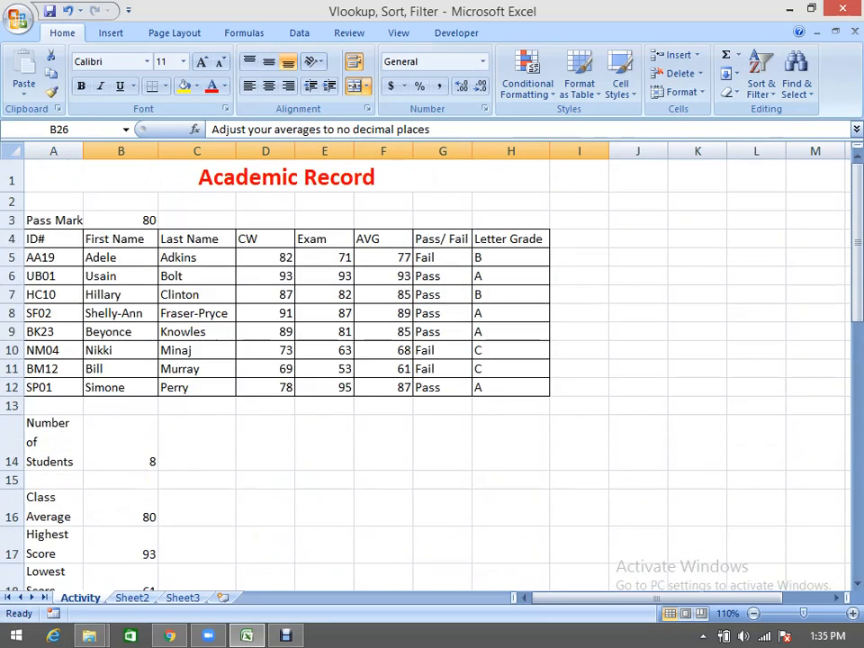
pyautogui.click(410, 258)
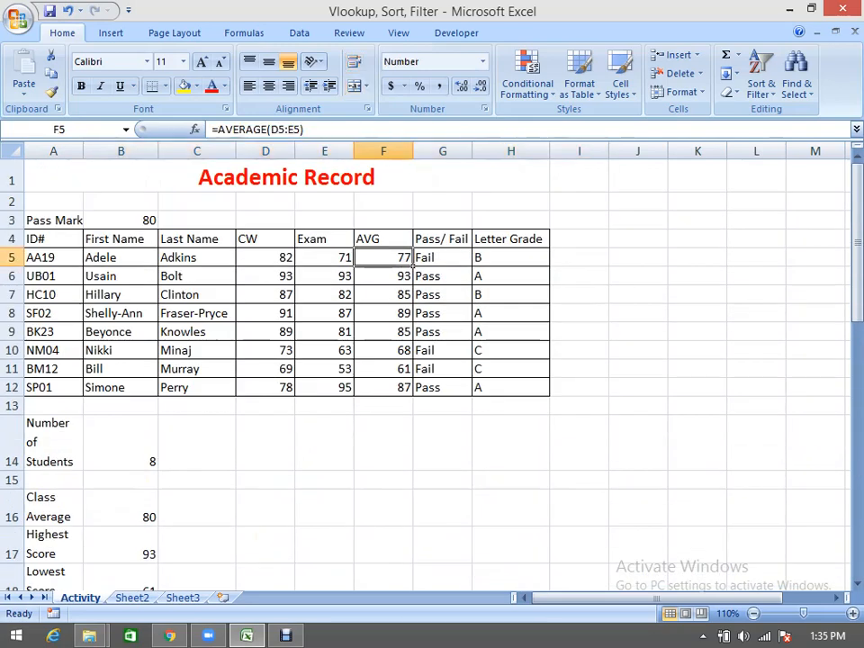
pyautogui.click(468, 261)
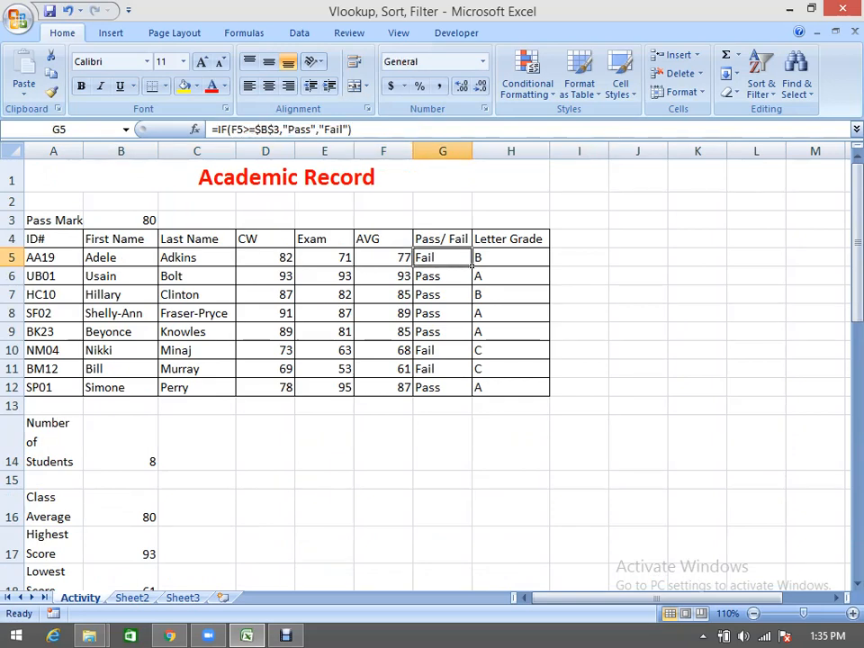
pyautogui.click(474, 260)
pyautogui.scroll(-2, 474, 260)
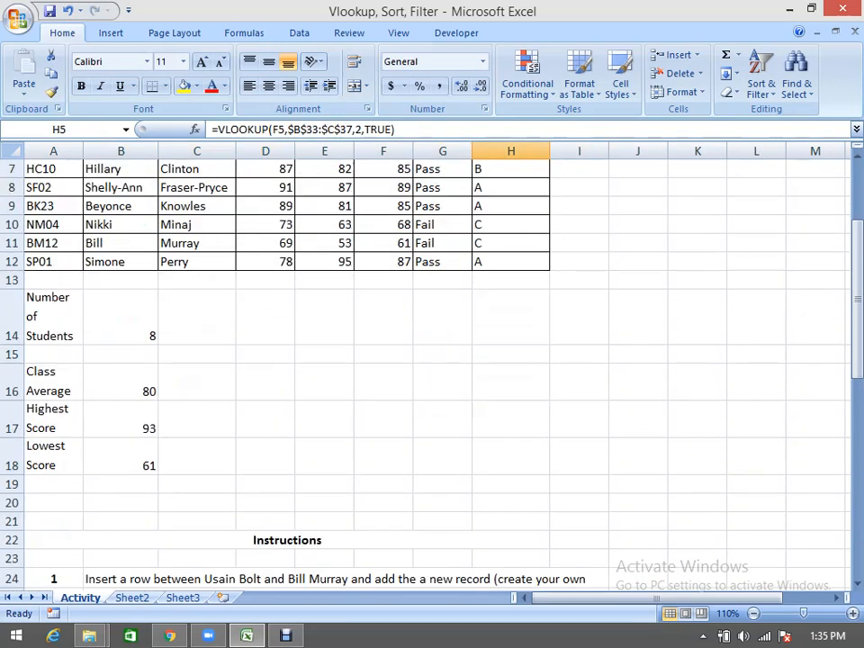
pyautogui.click(120, 316)
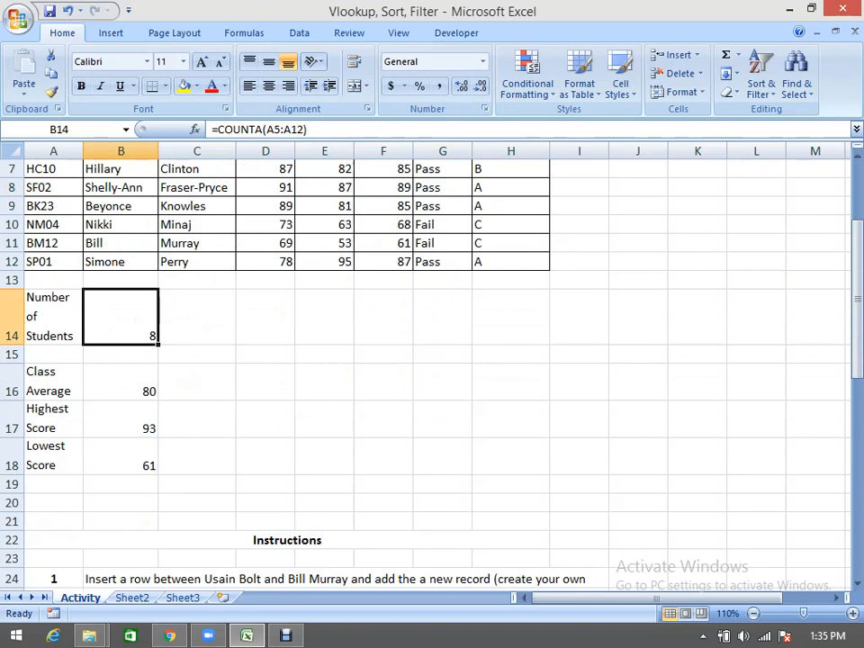
pyautogui.click(121, 419)
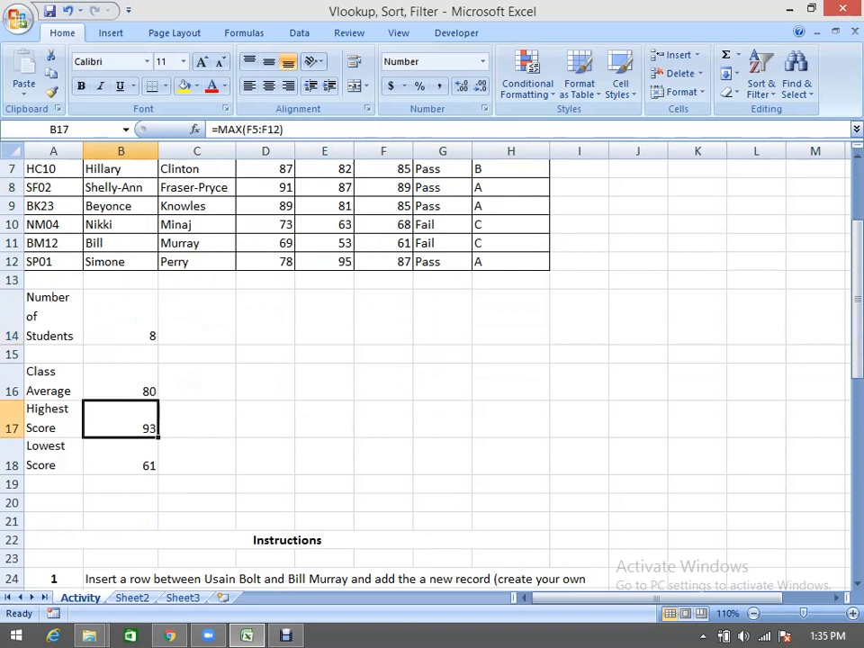
pyautogui.click(121, 457)
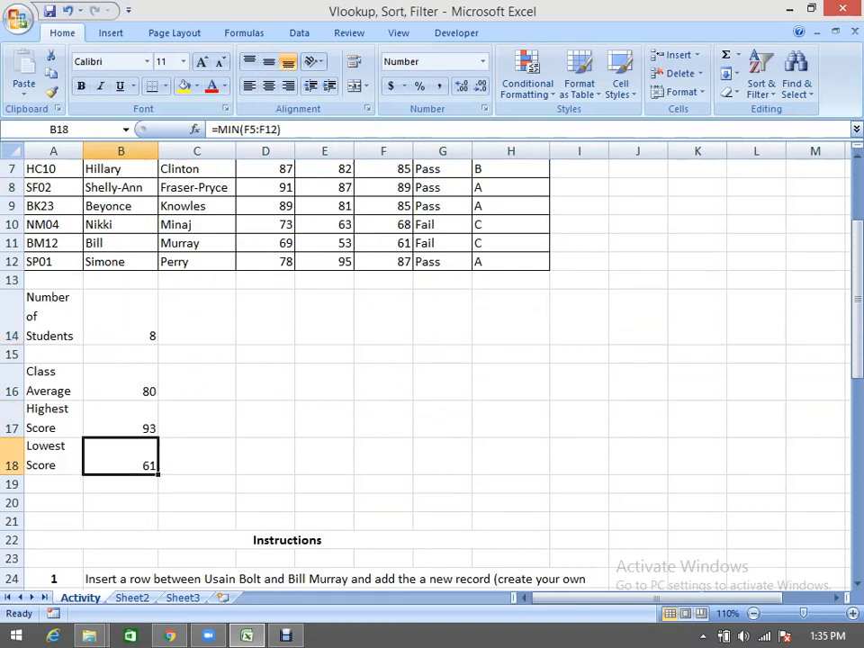
pyautogui.hotkey('alt', 'Tab')
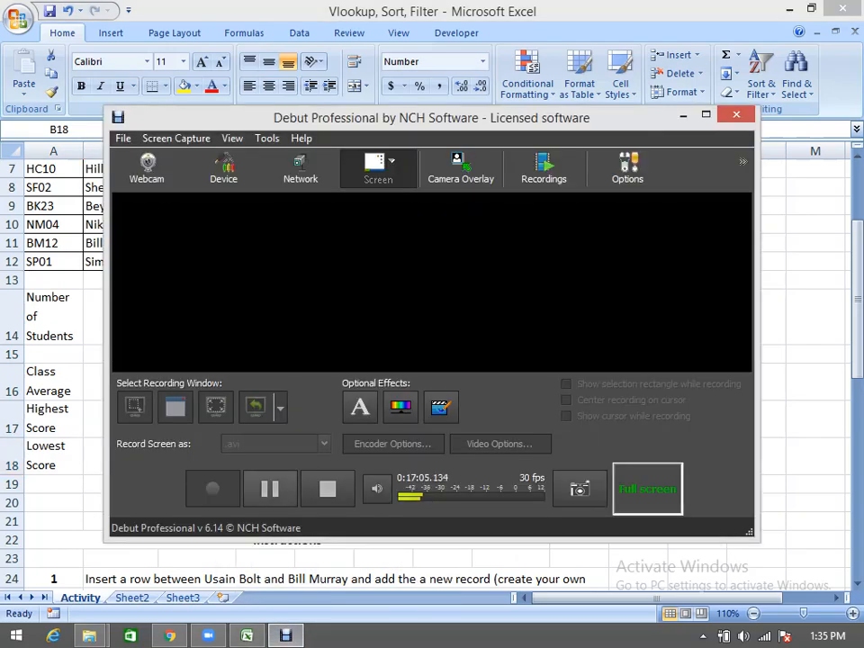